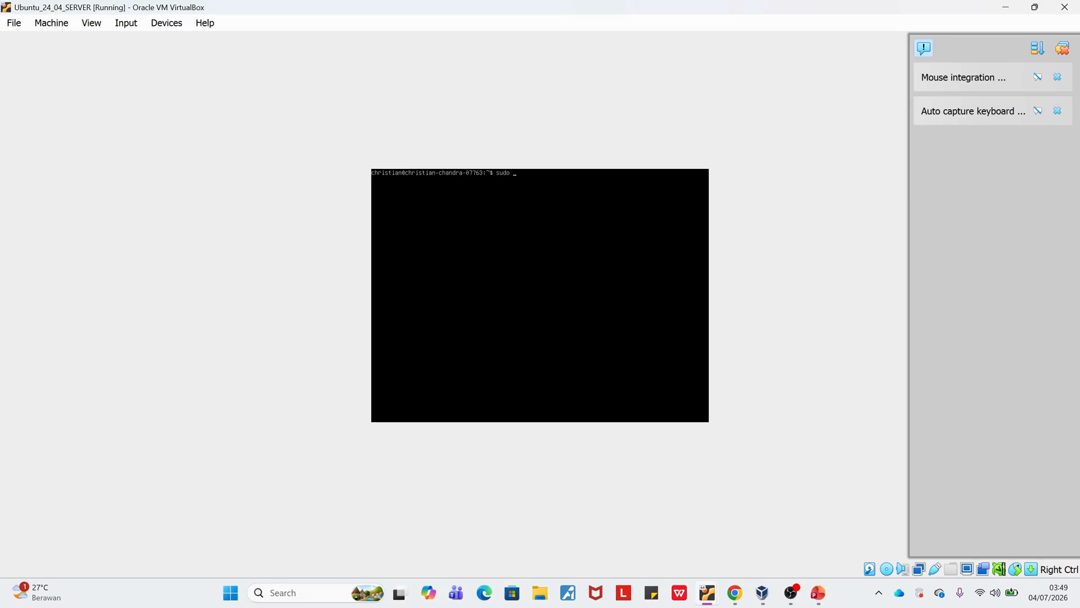
Start a root shell with sudo -i and display /etc/netplan/00-installer-config.yaml on the server.
{"action": "type", "text": "-i"}
{"action": "key", "text": "Return"}
{"action": "type", "text": "system"}
{"action": "key", "text": "BackSpace"}
{"action": "key", "text": "BackSpace"}
{"action": "key", "text": "BackSpace"}
{"action": "key", "text": "BackSpace"}
{"action": "key", "text": "BackSpace"}
{"action": "key", "text": "BackSpace"}
{"action": "type", "text": "etplan/0"}
{"action": "key", "text": "Tab"}
{"action": "key", "text": "Return"}
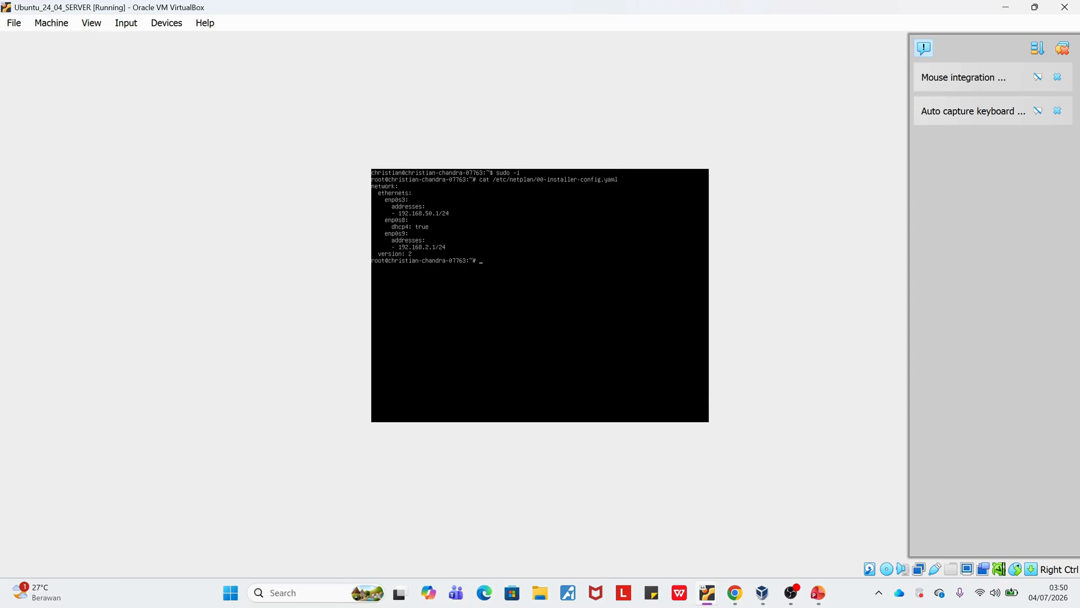
Display the DHCP server defaults file /etc/default/isc-dhcp-server with cat.
{"action": "type", "text": "cat /etc/default/isc-dhcp-server"}
{"action": "key", "text": "Return"}
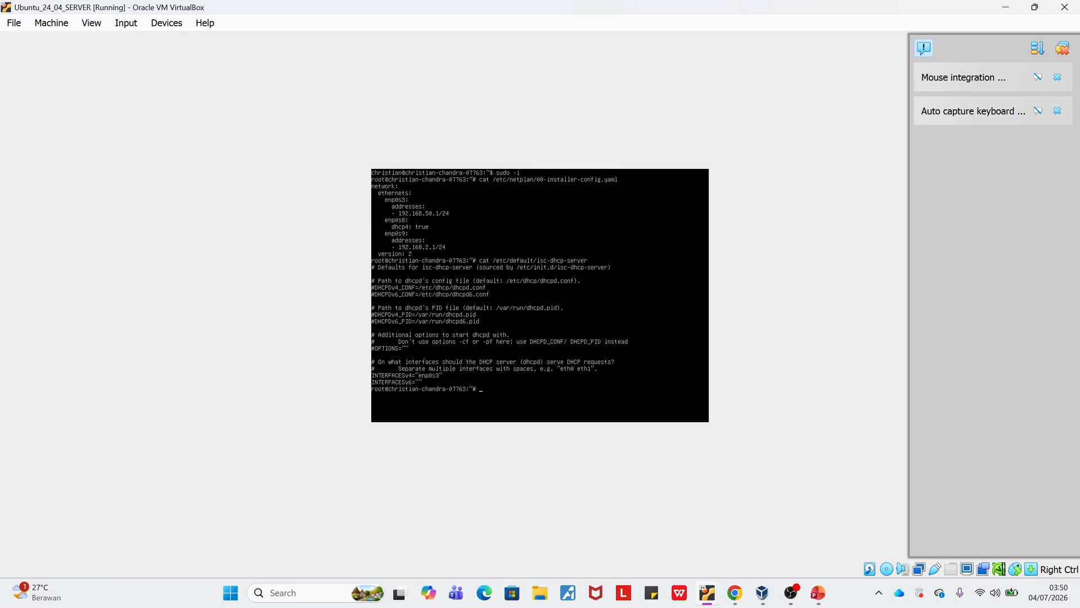
Try to display the file /etc/dhcp/dhcd.conf with cat.
{"action": "type", "text": "cat /etc/dhcp/dhcd.conf"}
{"action": "key", "text": "Return"}
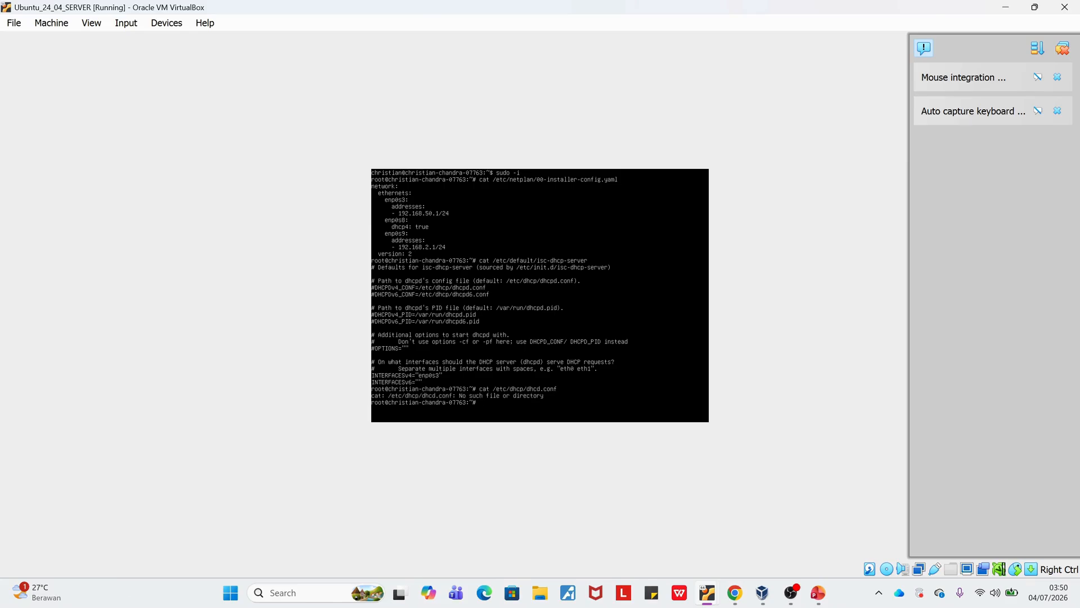
List the matching names in /etc/dhcp and display the DHCP configuration file /etc/dhcp/dhcpd.conf.
{"action": "type", "text": "cat /et"}
{"action": "type", "text": "c/dhcp"}
{"action": "key", "text": "Tab"}
{"action": "key", "text": "Tab"}
{"action": "key", "text": "Tab"}
{"action": "key", "text": "Tab"}
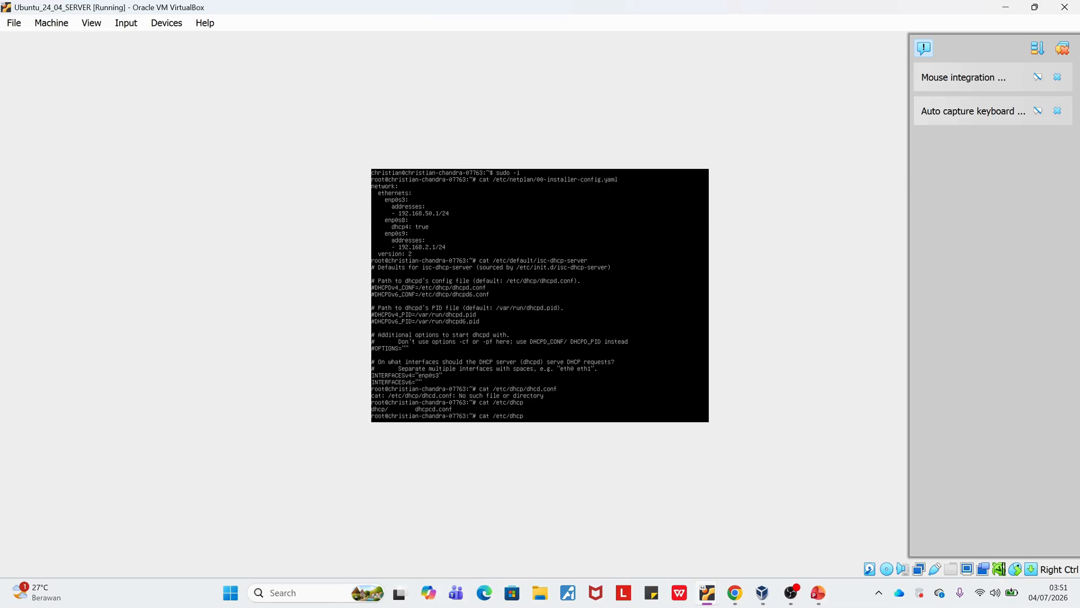
{"action": "type", "text": "/dhc"}
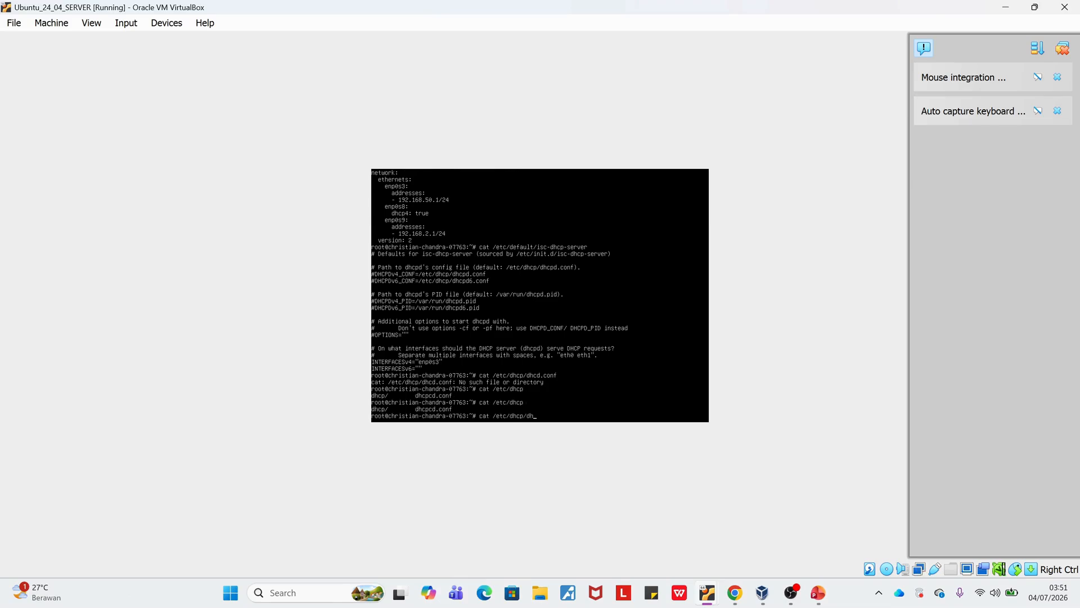
{"action": "key", "text": "Tab"}
{"action": "key", "text": "Tab"}
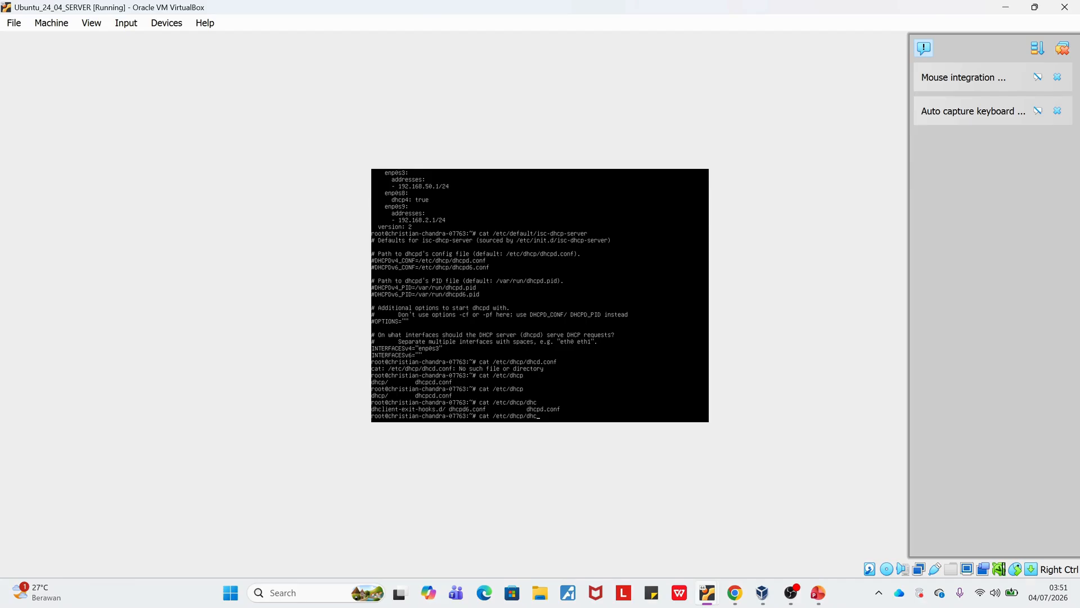
{"action": "type", "text": "pd.conf"}
{"action": "key", "text": "Return"}
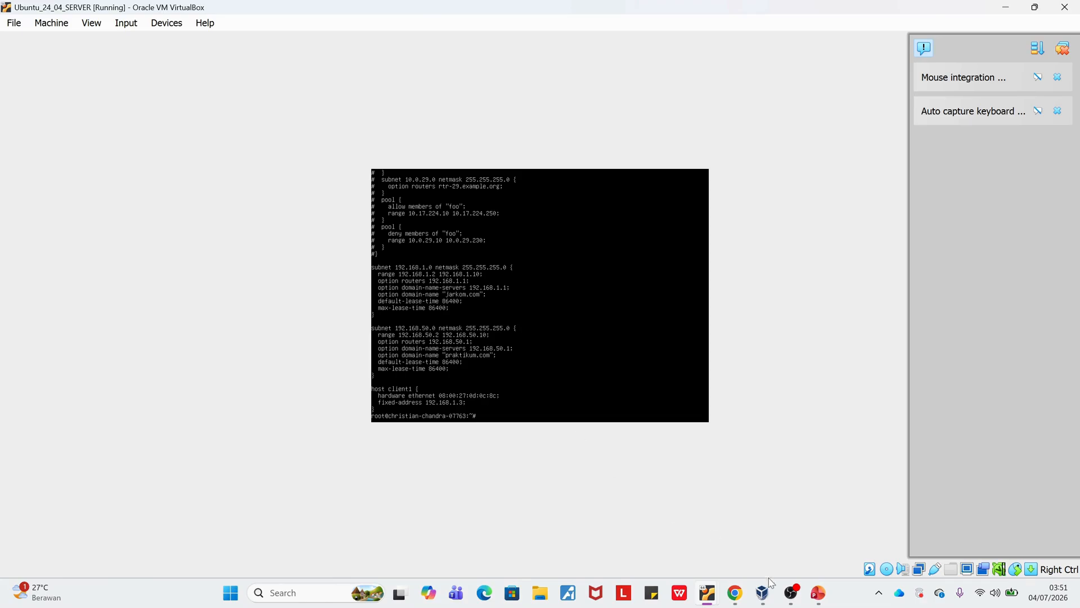
Switch to the Ubuntu_25_04_Client_02 virtual machine and log in with the account password.
{"action": "mouse_move", "coordinate": [790, 597]}
{"action": "mouse_move", "coordinate": [707, 592]}
{"action": "left_click", "coordinate": [769, 533]}
{"action": "left_click", "coordinate": [693, 468]}
{"action": "type", "text": "●●●●●●●●●●●●"}
{"action": "key", "text": "Return"}
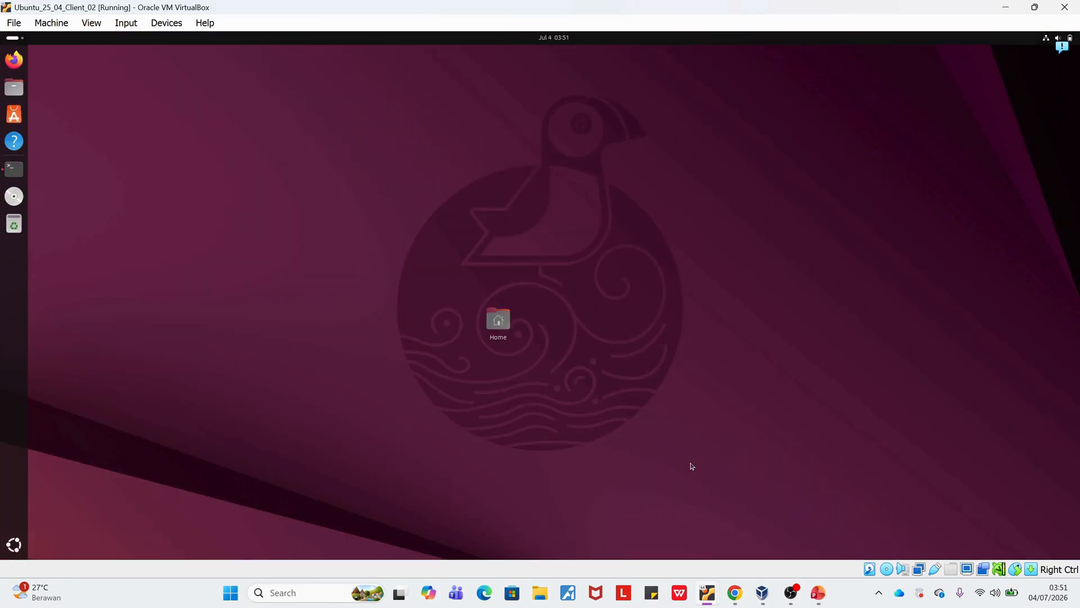
Open a terminal on the client and start a root shell with sudo -i using the account password.
{"action": "key", "text": "ctrl+alt+t"}
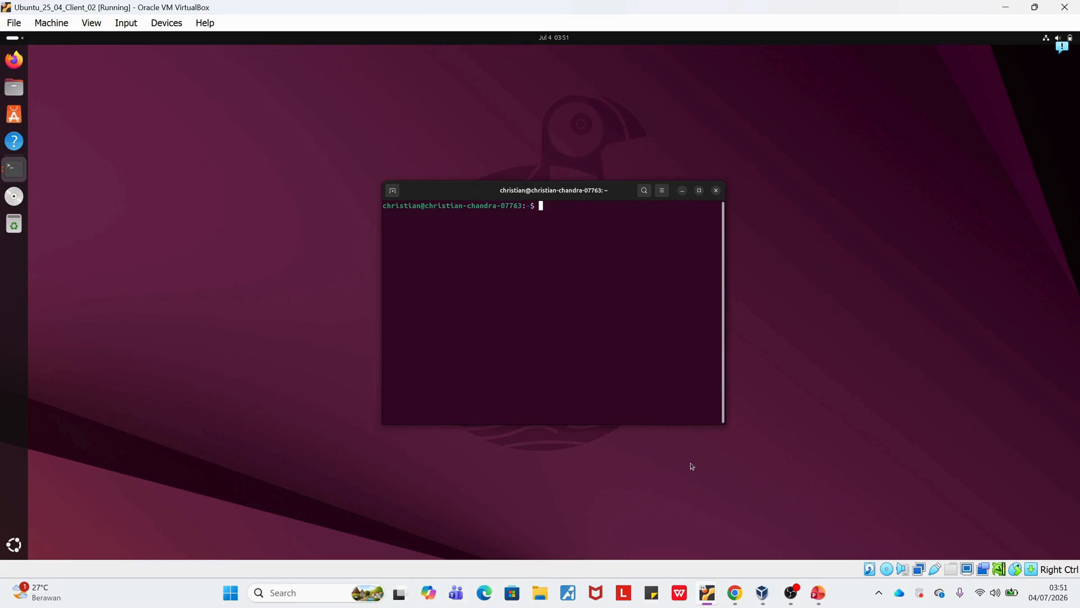
{"action": "type", "text": "sudo -i"}
{"action": "key", "text": "Return"}
{"action": "key", "text": "Return"}
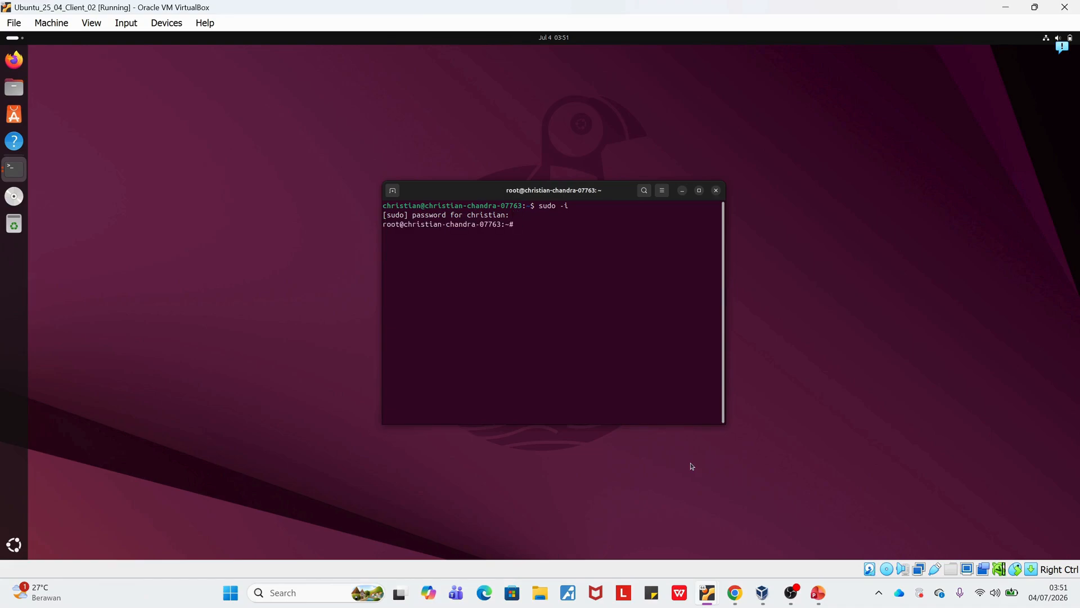
Display the client's network configuration file /etc/netplan/00-installer-config.yaml with cat.
{"action": "type", "text": "cat /etc/netplan/00"}
{"action": "key", "text": "Tab"}
{"action": "key", "text": "Return"}
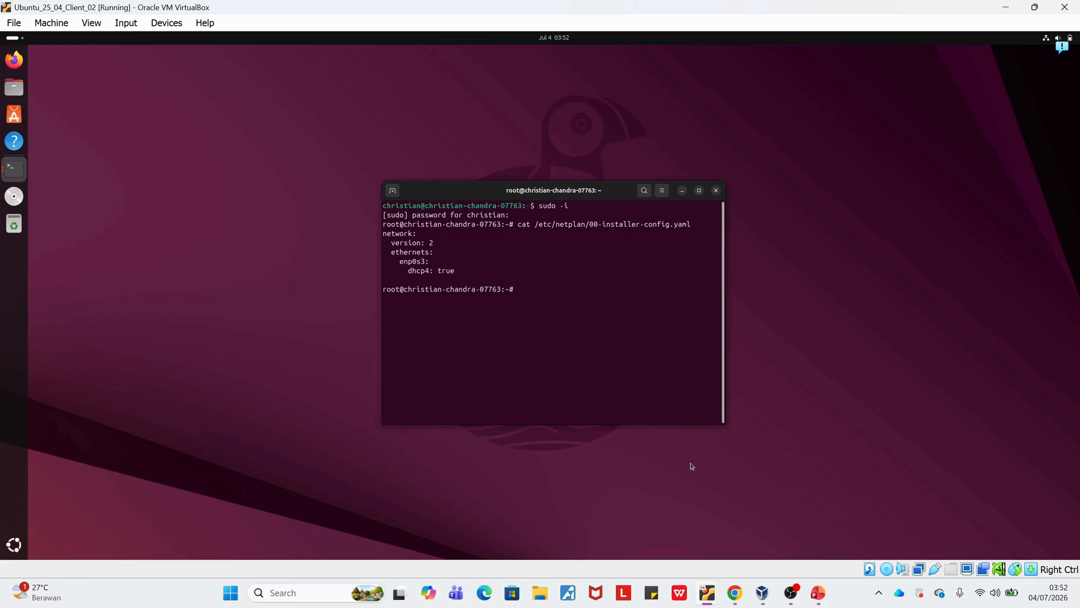
Run ifconfig on the client and review the addresses of its network interfaces.
{"action": "type", "text": "ifconfig"}
{"action": "key", "text": "Return"}
{"action": "scroll", "coordinate": [642, 358], "scroll_direction": "up", "scroll_amount": 3}
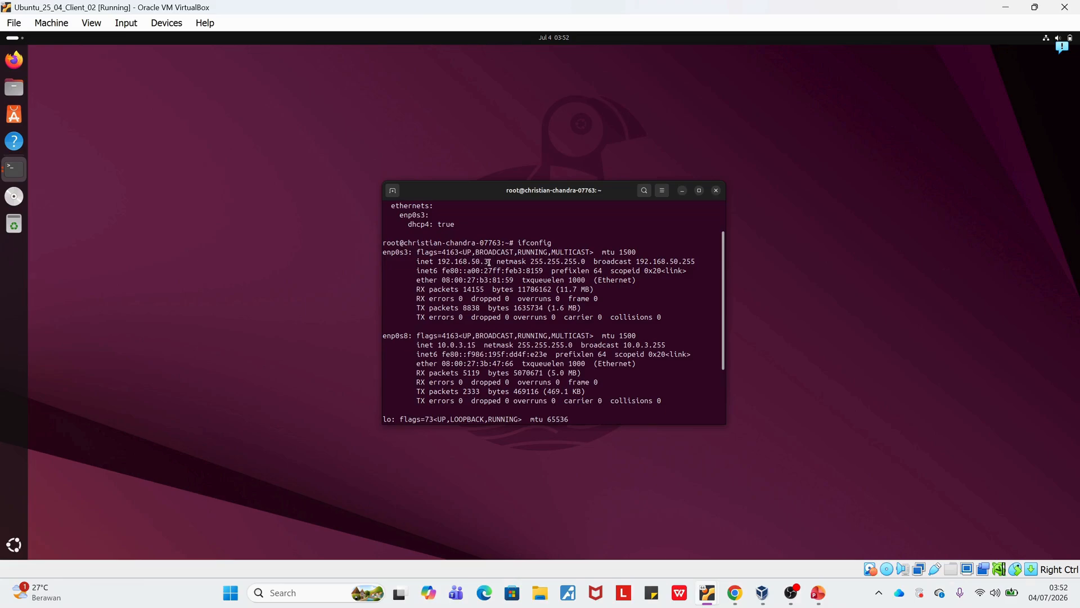
{"action": "scroll", "coordinate": [489, 262], "scroll_direction": "down", "scroll_amount": 3}
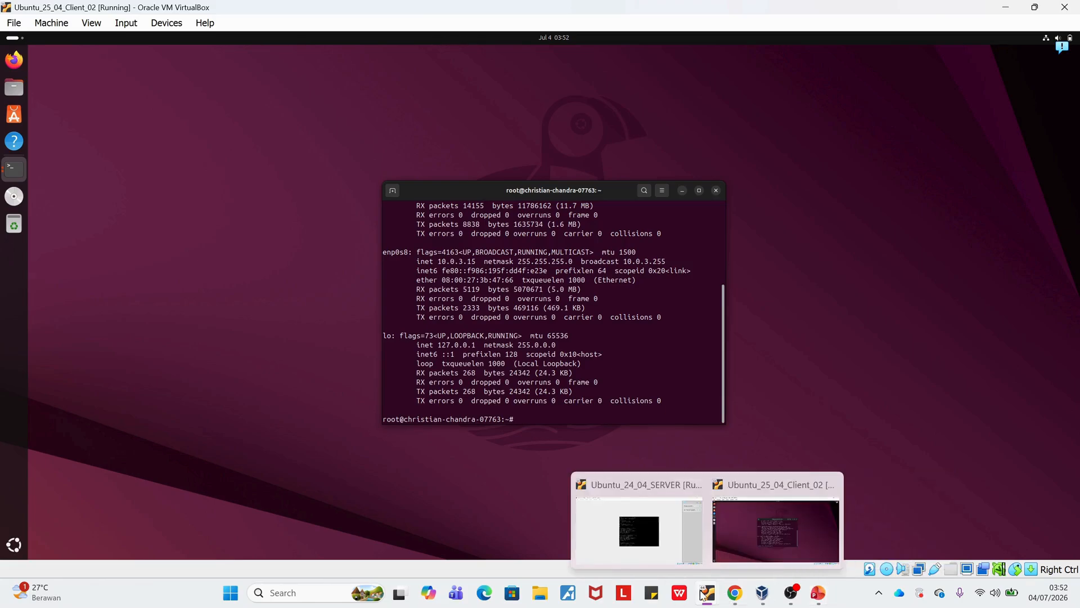
Switch to the Ubuntu_24_04_SERVER virtual machine and display the DNS zone file /etc/bind/named.conf.local.
{"action": "mouse_move", "coordinate": [697, 598]}
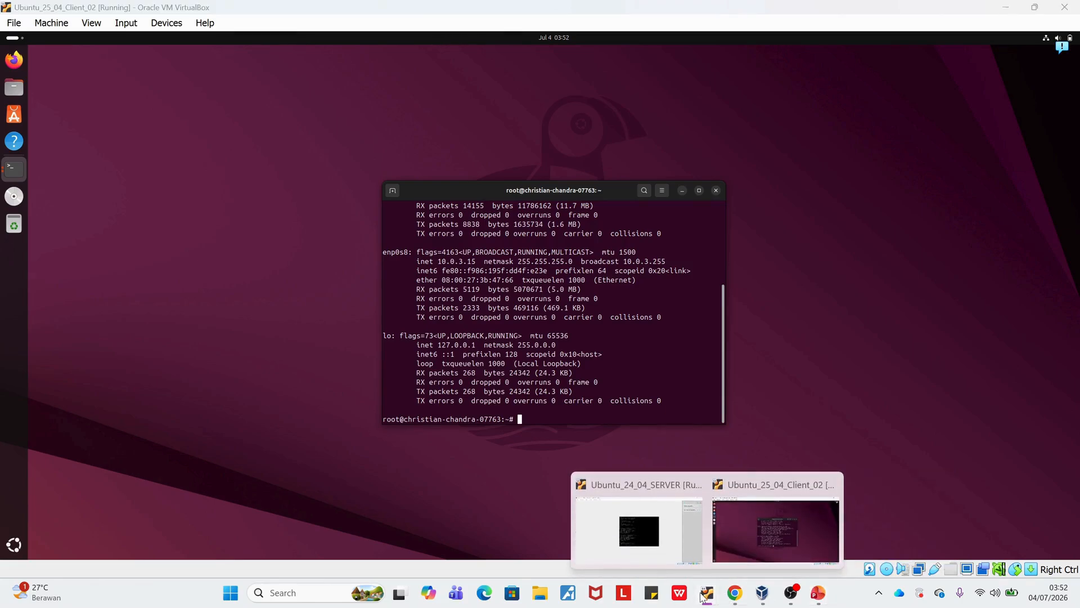
{"action": "left_click", "coordinate": [675, 541]}
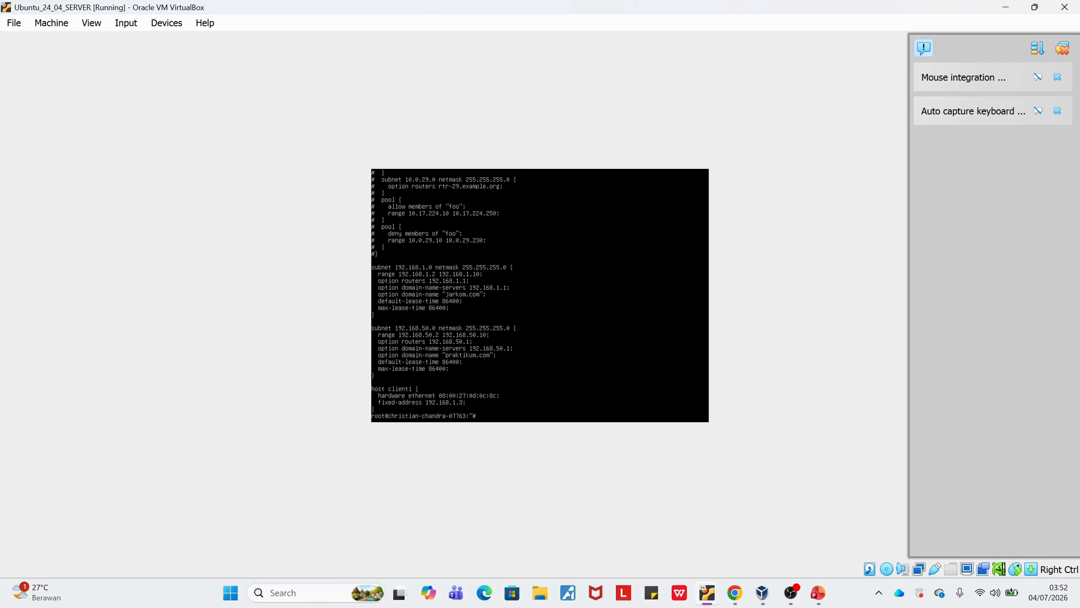
{"action": "type", "text": "/etc/bind/named.conf.local"}
{"action": "key", "text": "Return"}
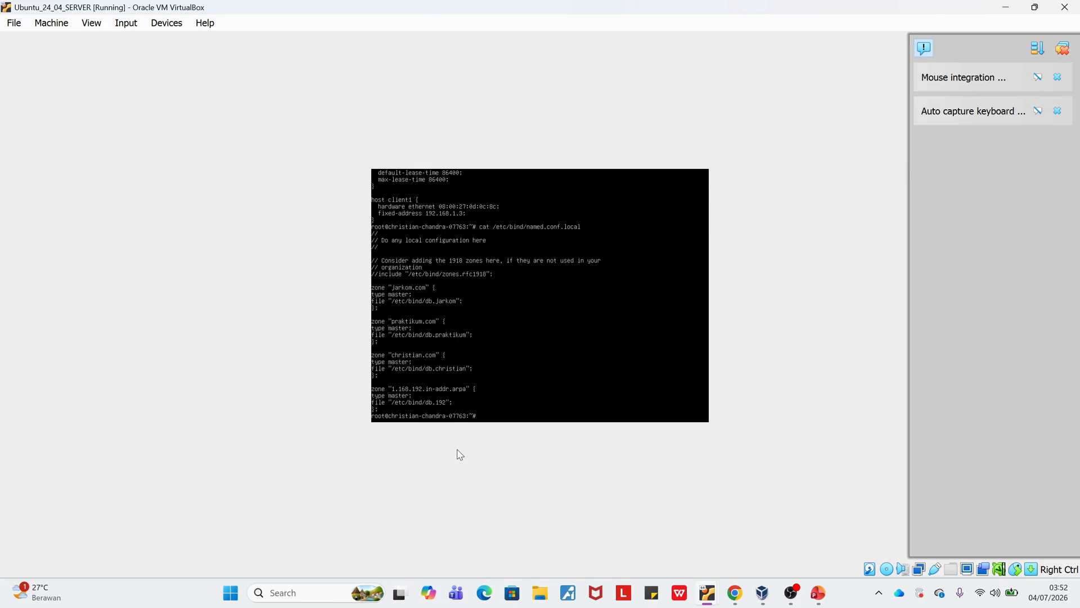
Display the forward zone file /etc/bind/db.praktikum on the server.
{"action": "type", "text": "t /etc/b"}
{"action": "type", "text": "ind/db.praktikum"}
{"action": "key", "text": "Return"}
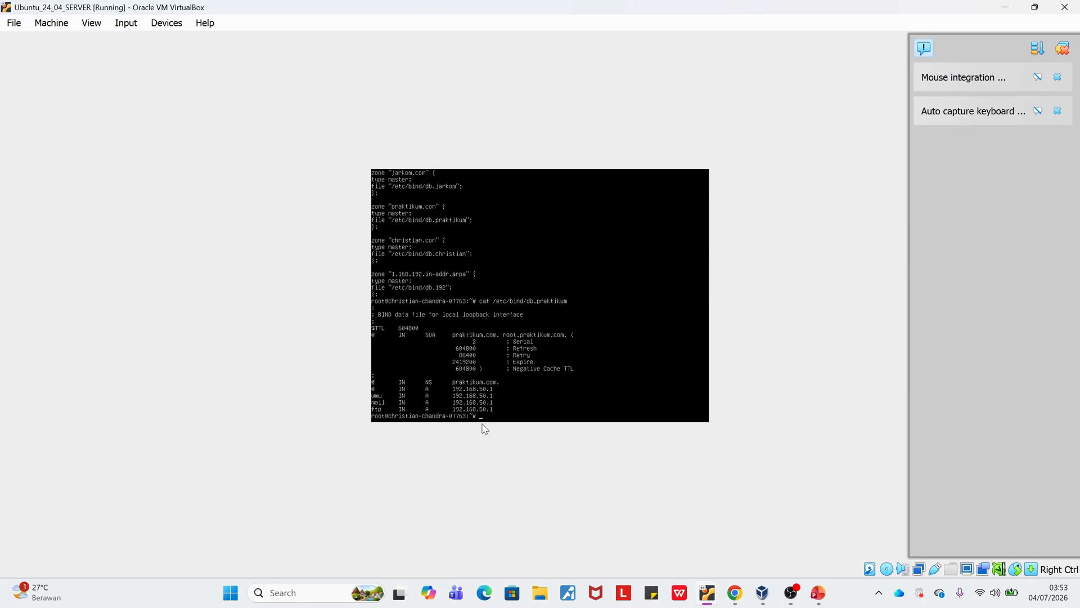
Display the reverse zone file /etc/bind/db.192 on the server.
{"action": "type", "text": "c"}
{"action": "type", "text": "at /etc/dbus-1/"}
{"action": "key", "text": "BackSpace"}
{"action": "key", "text": "BackSpace"}
{"action": "key", "text": "BackSpace"}
{"action": "key", "text": "BackSpace"}
{"action": "key", "text": "BackSpace"}
{"action": "key", "text": "BackSpace"}
{"action": "type", "text": "bind/db.192"}
{"action": "key", "text": "Return"}
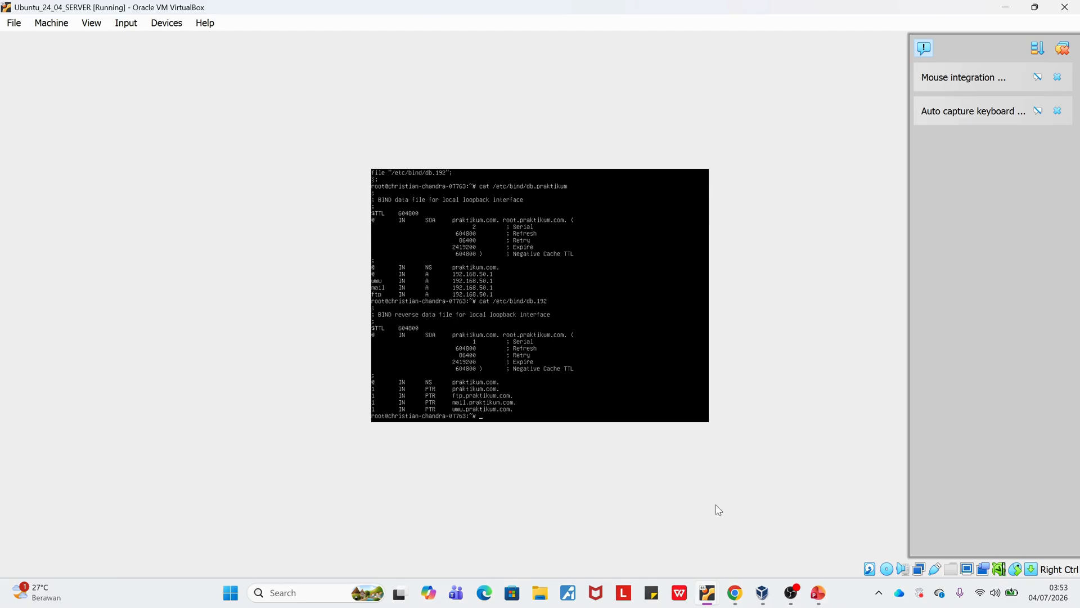
Switch to Chrome, review the required ftp and mail subdomains in soal praktikum jarkom.pdf, and return to the server virtual machine.
{"action": "left_click", "coordinate": [745, 590]}
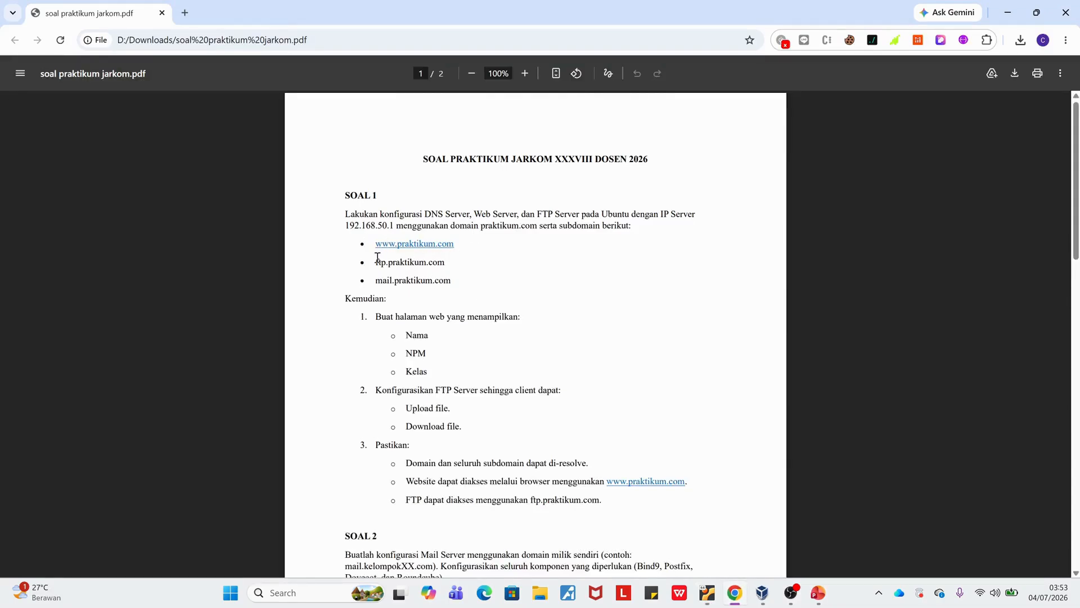
{"action": "left_click_drag", "start_coordinate": [377, 262], "coordinate": [443, 269]}
{"action": "left_click_drag", "start_coordinate": [377, 280], "coordinate": [467, 284]}
{"action": "key", "text": "alt+Tab"}
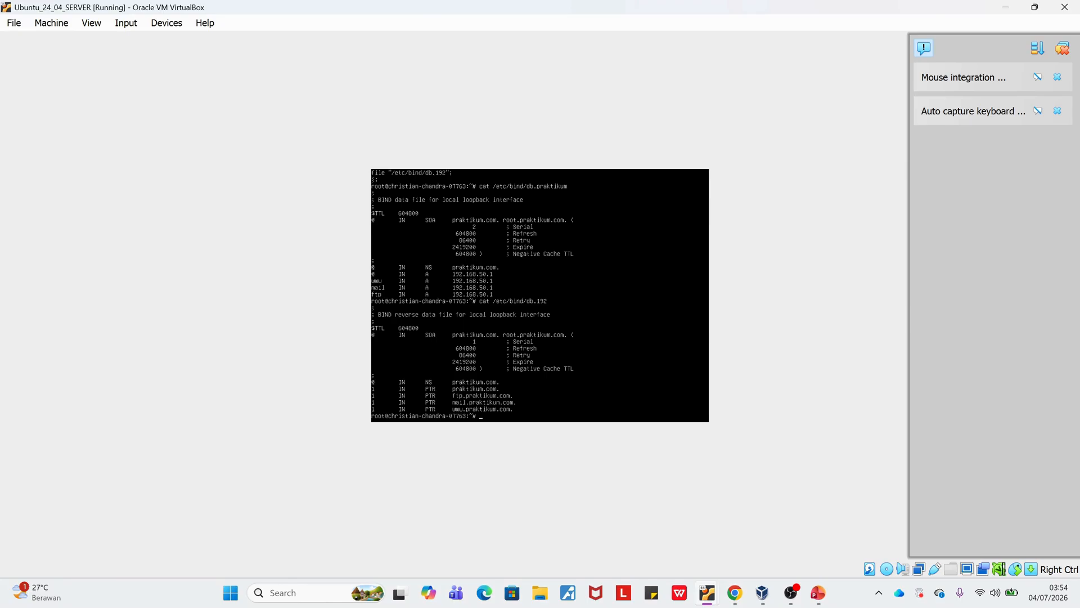
Display the FTP server configuration file /etc/vsftpd.conf on the server.
{"action": "type", "text": "/etc/"}
{"action": "key", "text": "BackSpace"}
{"action": "key", "text": "BackSpace"}
{"action": "key", "text": "BackSpace"}
{"action": "key", "text": "BackSpace"}
{"action": "key", "text": "BackSpace"}
{"action": "key", "text": "BackSpace"}
{"action": "key", "text": "BackSpace"}
{"action": "key", "text": "BackSpace"}
{"action": "key", "text": "BackSpace"}
{"action": "key", "text": "BackSpace"}
{"action": "key", "text": "BackSpace"}
{"action": "key", "text": "BackSpace"}
{"action": "key", "text": "BackSpace"}
{"action": "type", "text": "at /vetc/vsftpd.conf"}
{"action": "key", "text": "Return"}
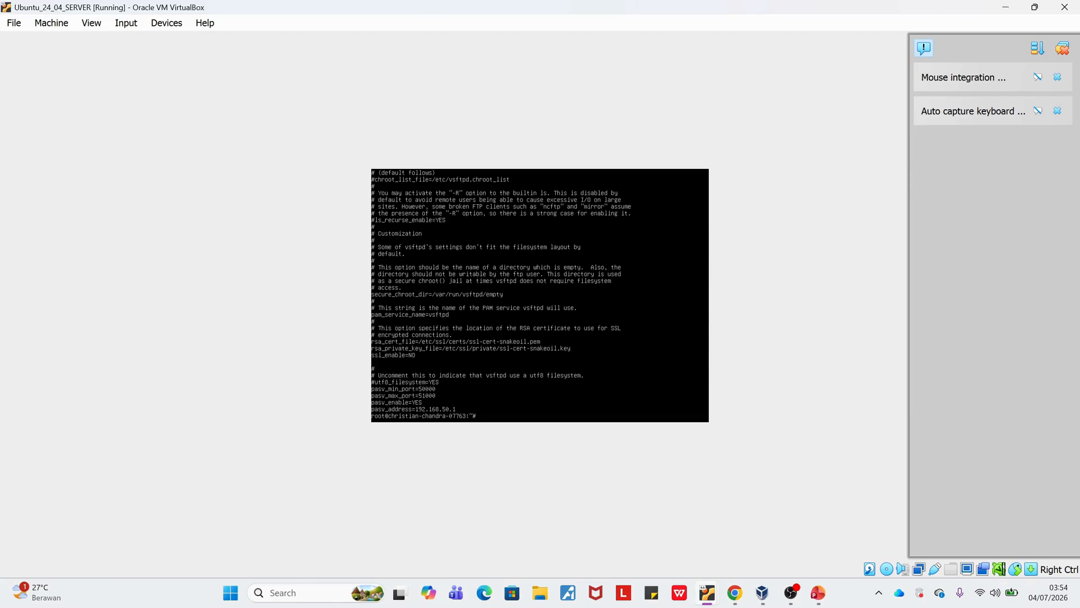
Check the server's firewall rules with ufw status.
{"action": "mouse_move", "coordinate": [734, 593]}
{"action": "type", "text": "ufw statu"}
{"action": "key", "text": "Return"}
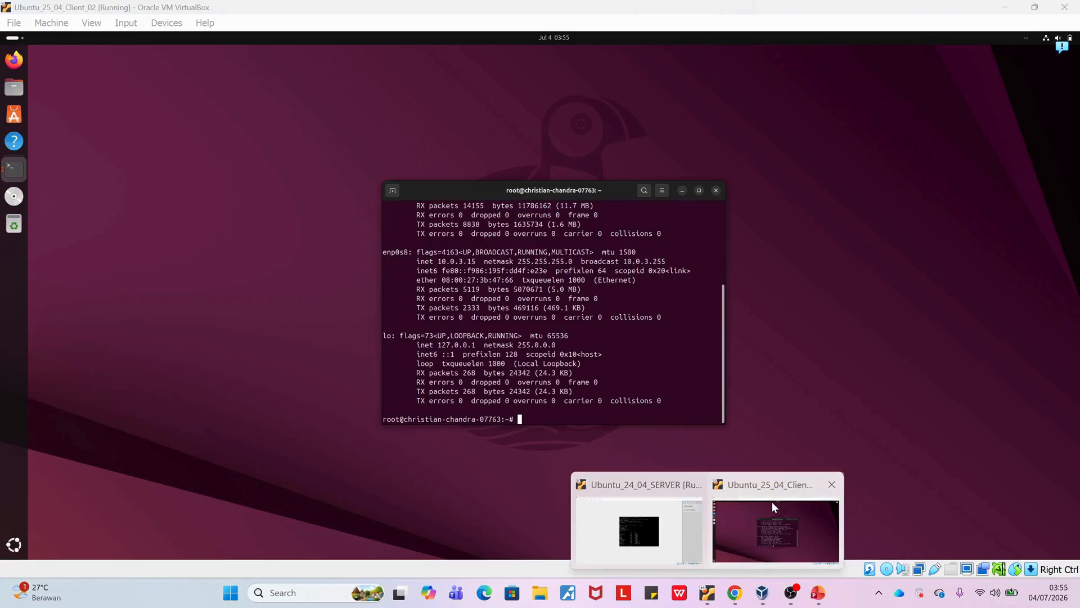
Switch to the Ubuntu_25_04_Client_02 virtual machine and clear its terminal.
{"action": "left_click", "coordinate": [772, 501]}
{"action": "type", "text": "clear"}
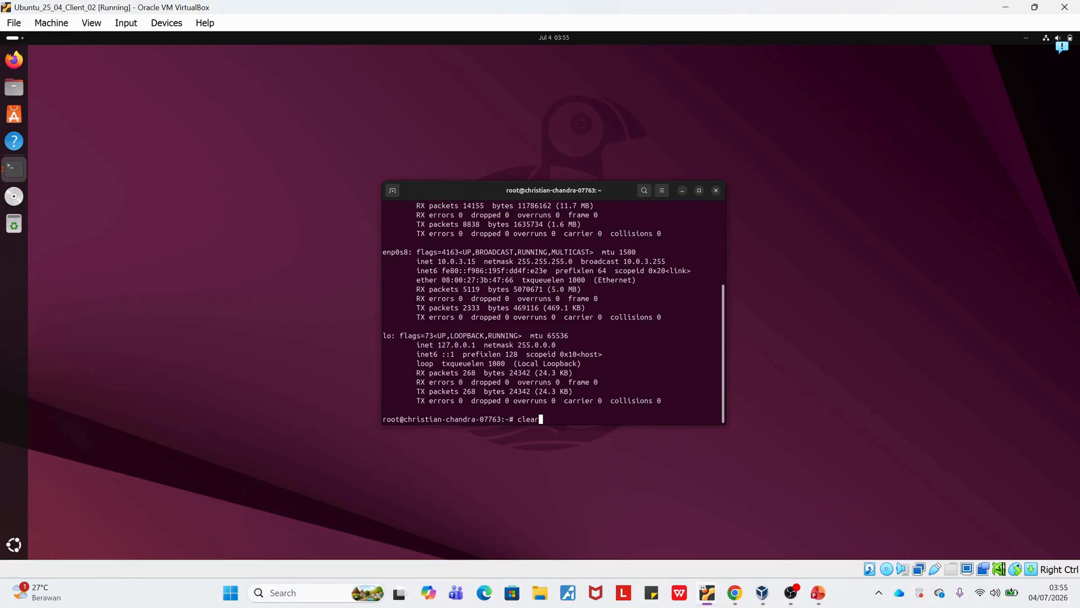
{"action": "key", "text": "Return"}
Log in to ftp.praktikum.com over FTP with the account username and password, and exit the session.
{"action": "type", "text": "ftp "}
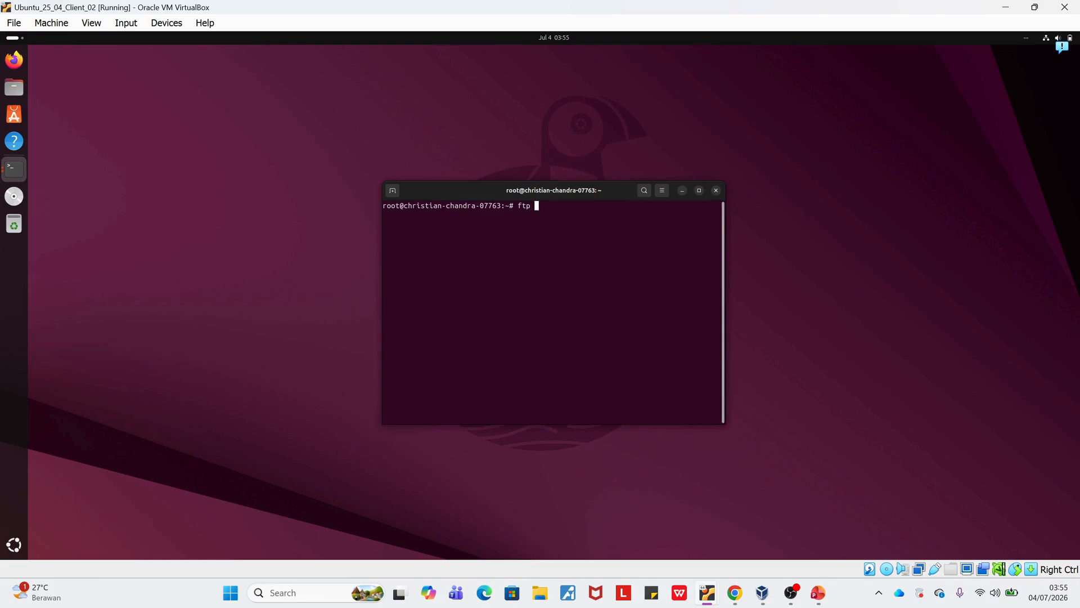
{"action": "type", "text": "ftp.praktikum.com"}
{"action": "key", "text": "Return"}
{"action": "type", "text": "christian"}
{"action": "key", "text": "Return"}
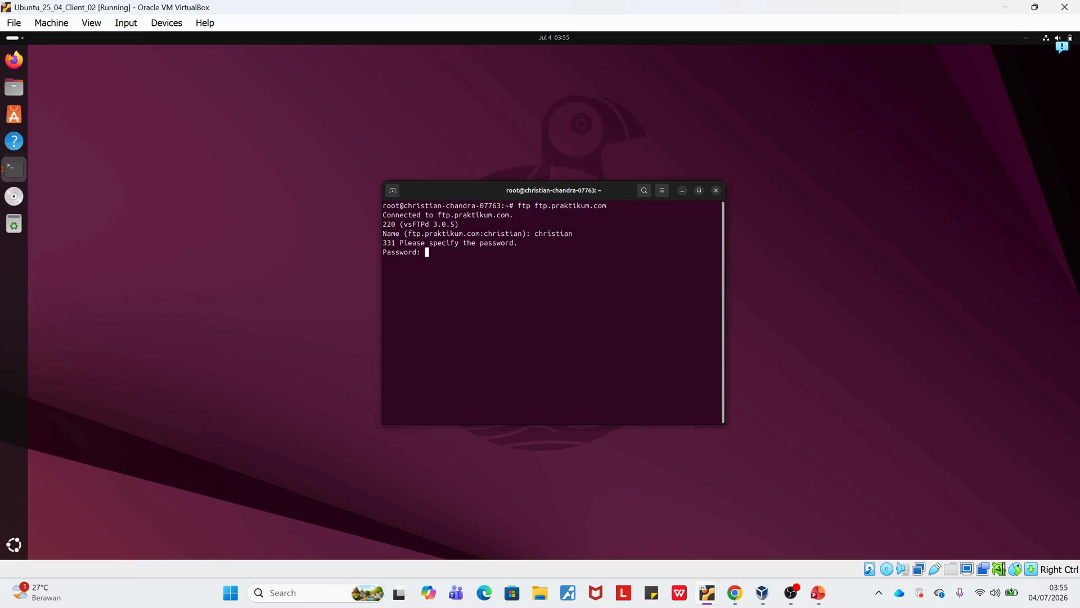
{"action": "key", "text": "Return"}
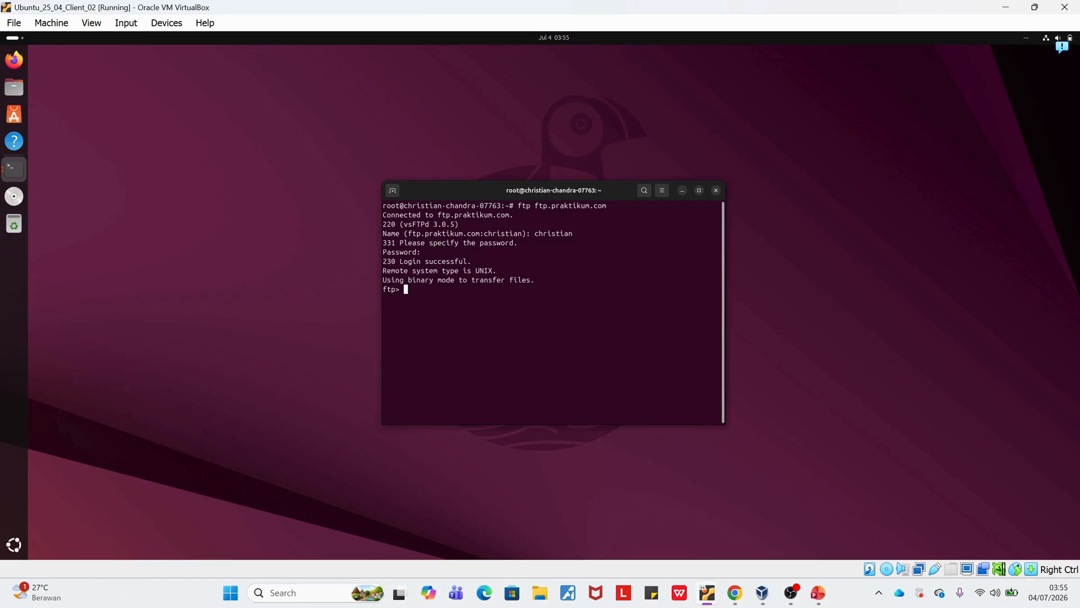
{"action": "type", "text": "exit"}
{"action": "key", "text": "Return"}
Connect to ftp.praktikum.com over SSH with the account username, accept the host key with yes, and enter the account password.
{"action": "type", "text": "ssh "}
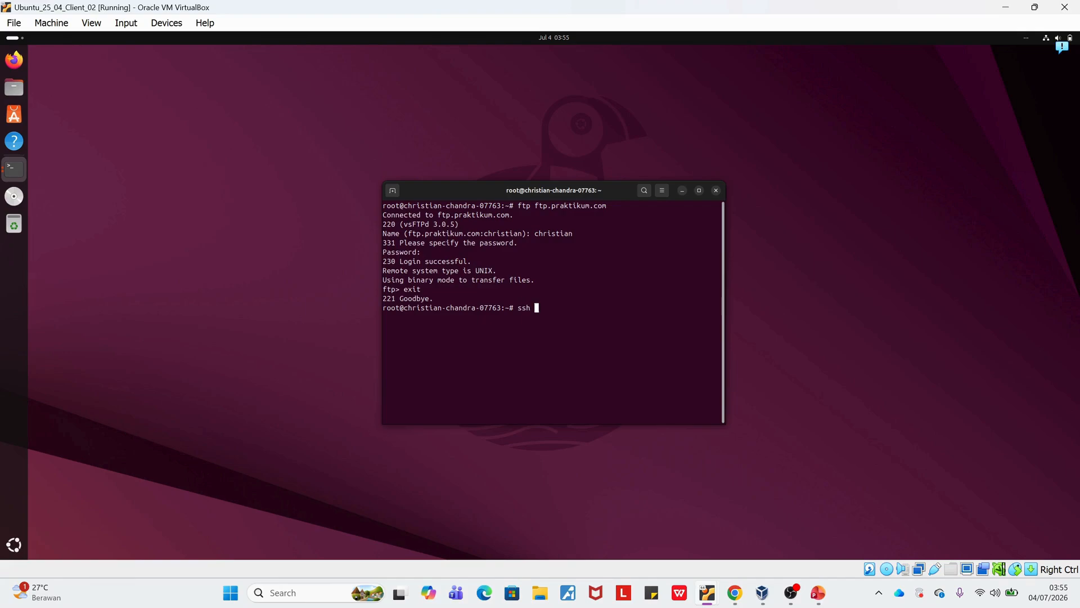
{"action": "type", "text": "christian@ftp.praktikum.com"}
{"action": "key", "text": "Return"}
{"action": "type", "text": "ye"}
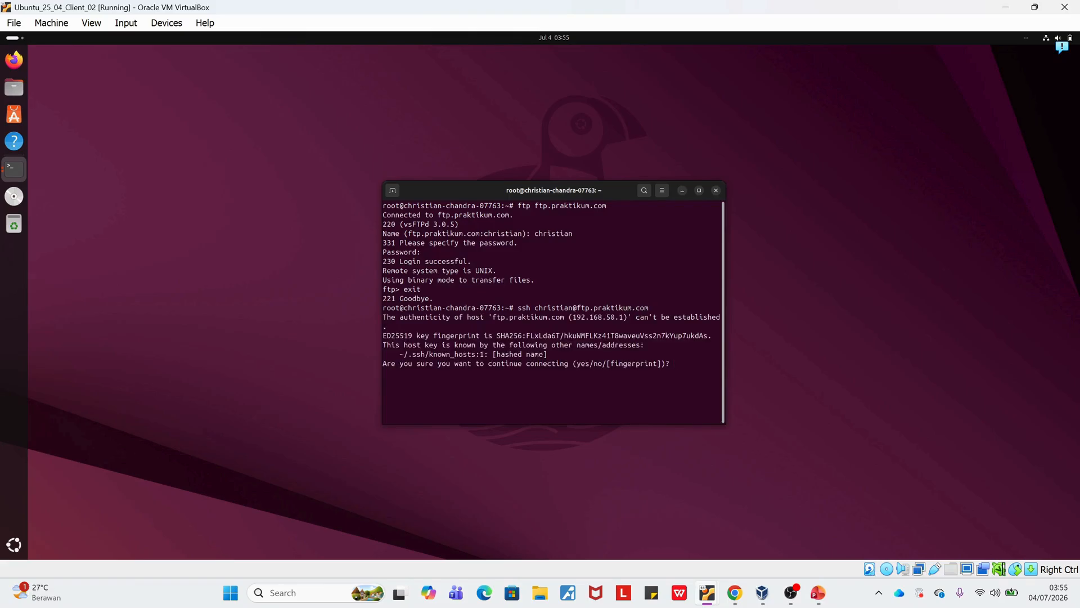
{"action": "type", "text": "s"}
{"action": "key", "text": "Return"}
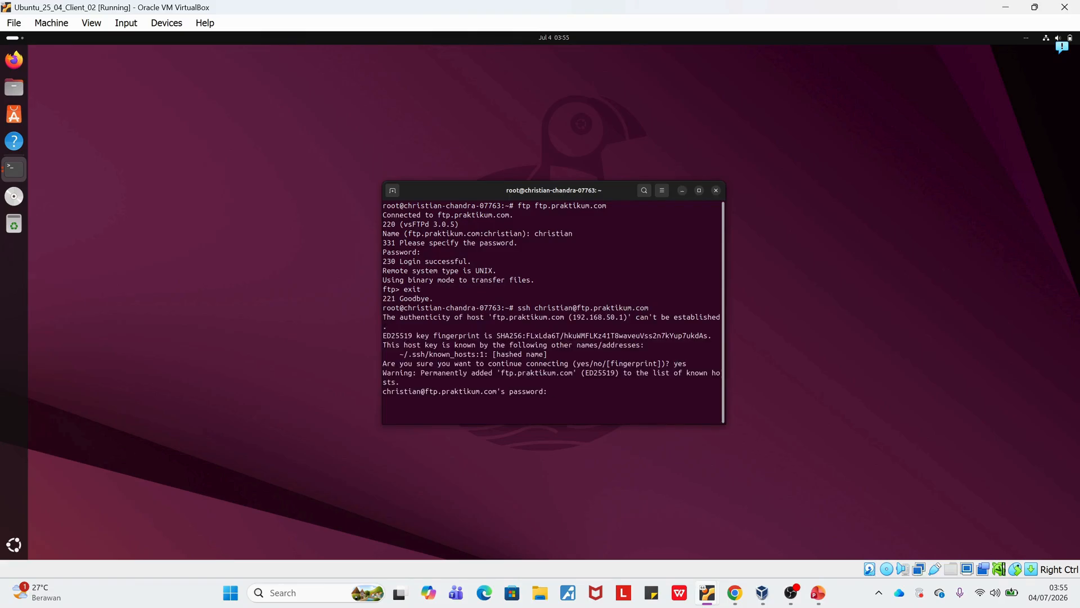
{"action": "key", "text": "Return"}
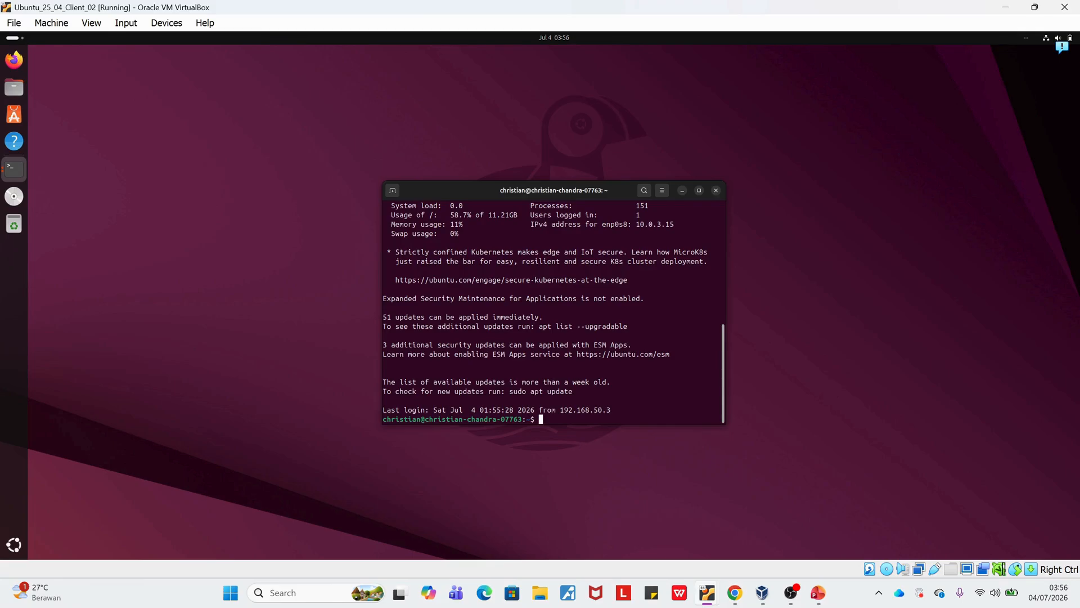
List the server's home directory with ls, and exit both the SSH session and the client's root shell.
{"action": "type", "text": "ls"}
{"action": "key", "text": "Return"}
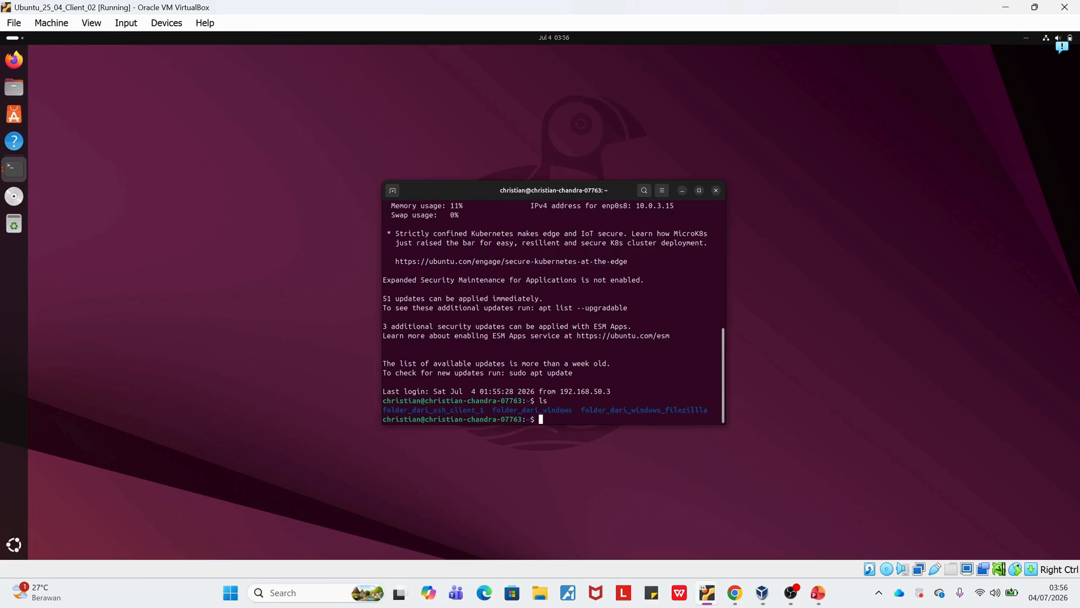
{"action": "type", "text": "exit"}
{"action": "key", "text": "Return"}
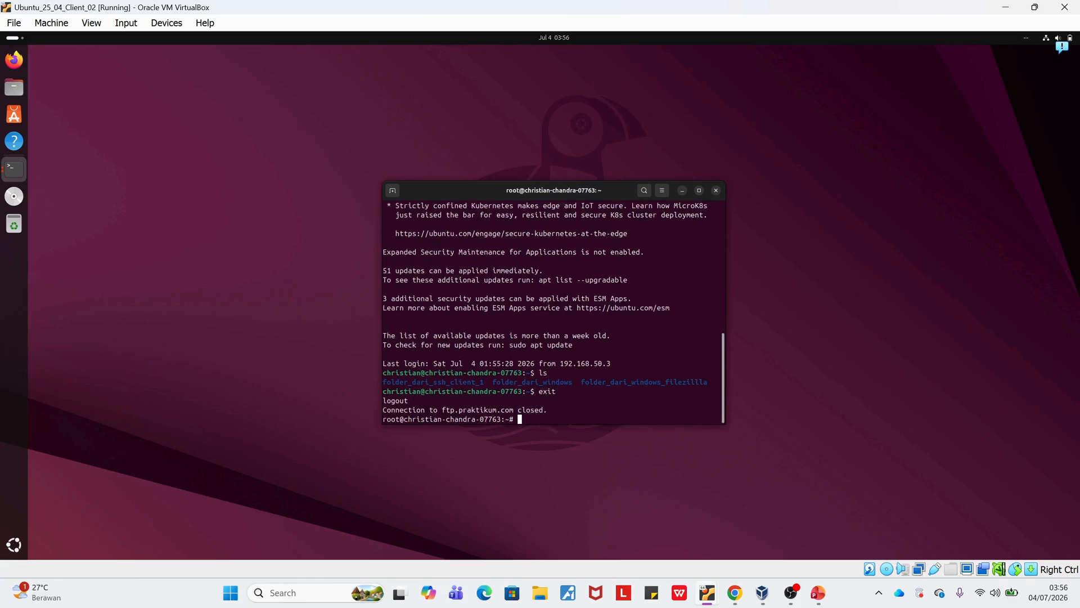
{"action": "type", "text": "exit"}
{"action": "key", "text": "Return"}
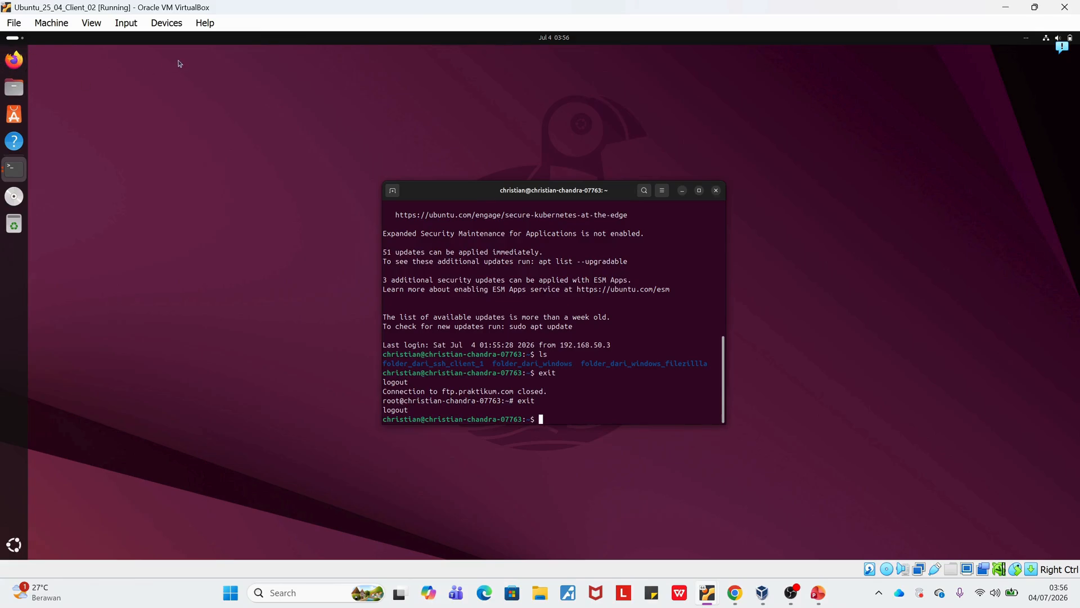
Search the client's applications for "file" and open FileZilla.
{"action": "key", "text": "super"}
{"action": "type", "text": "file"}
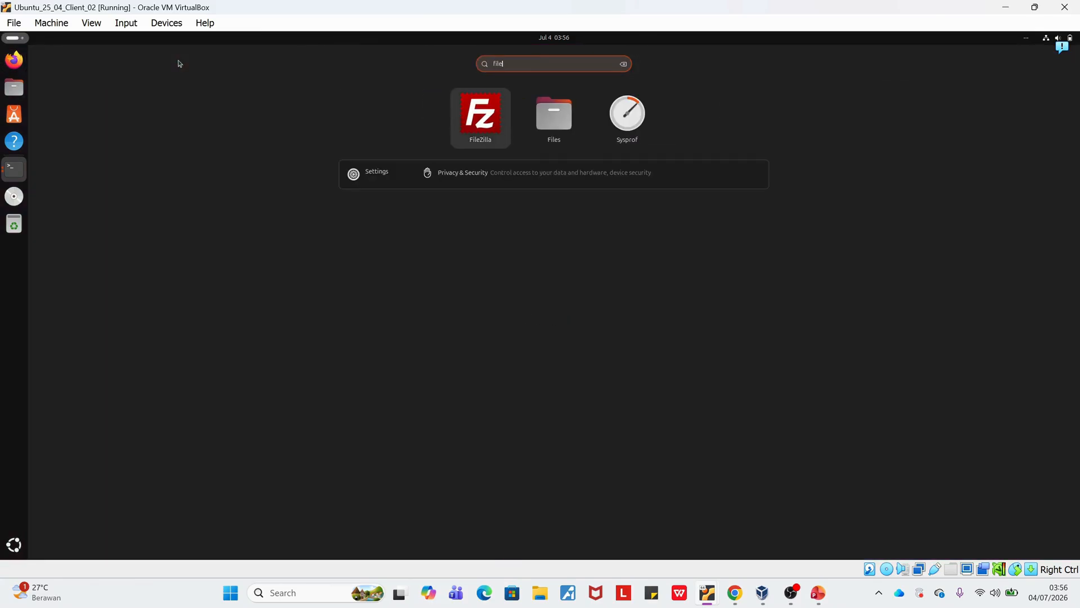
{"action": "key", "text": "Return"}
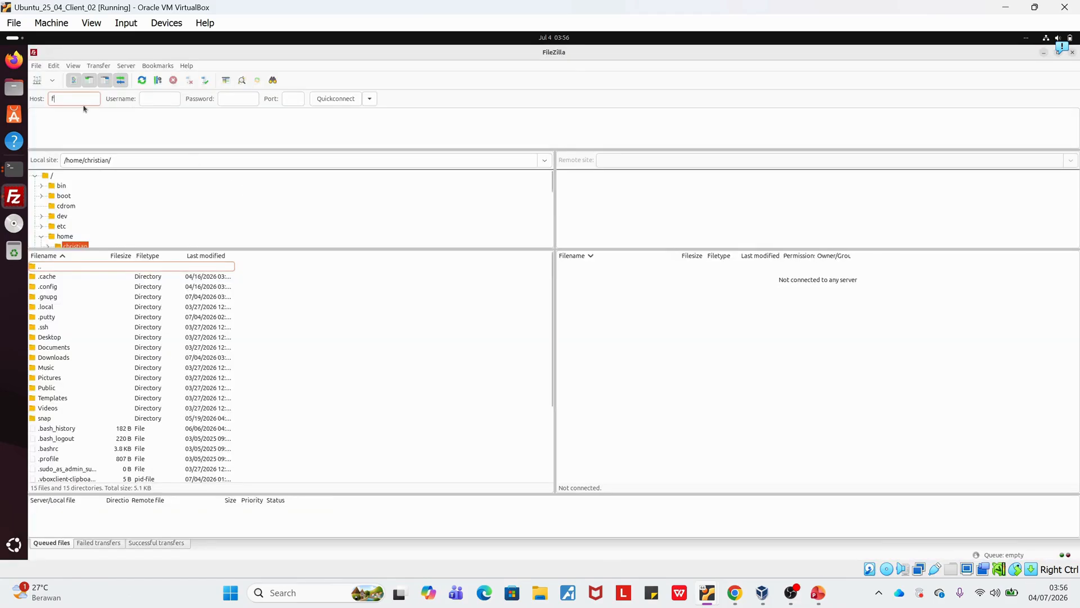
Connect FileZilla to ftp.praktikum.com on port 22 with the account username and password, and trust the unknown host key.
{"action": "type", "text": "praktikum.com"}
{"action": "key", "text": "Tab"}
{"action": "type", "text": "chris"}
{"action": "key", "text": "Tab"}
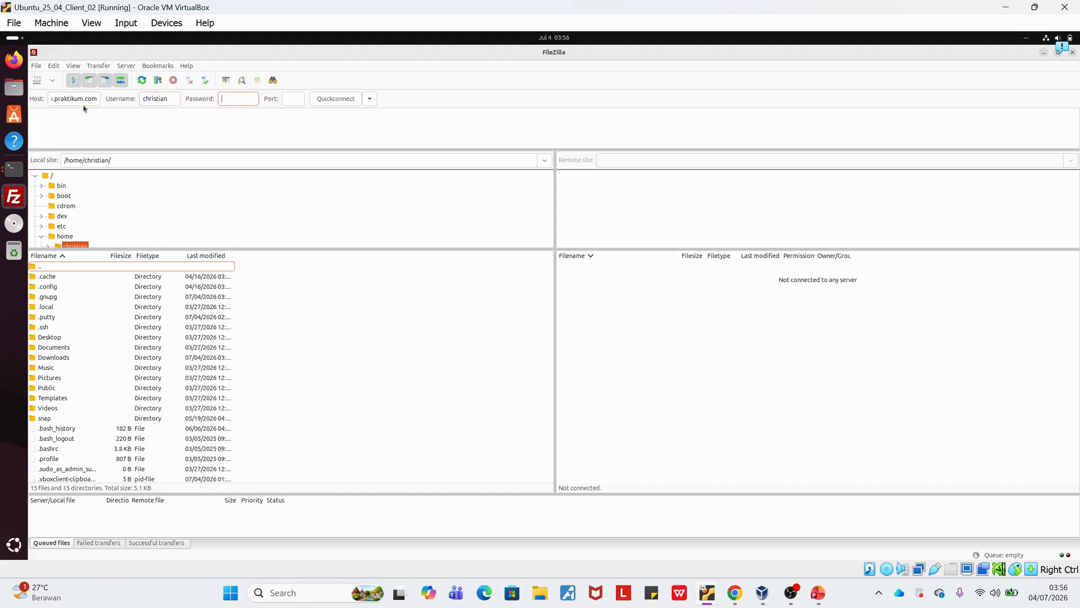
{"action": "type", "text": "22"}
{"action": "key", "text": "Return"}
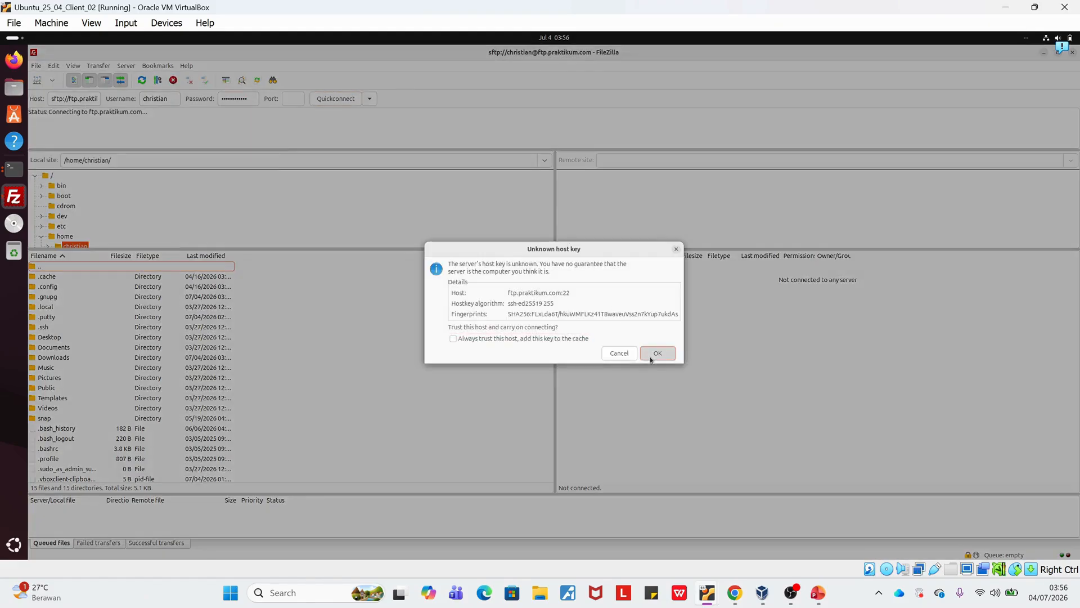
{"action": "left_click", "coordinate": [645, 354]}
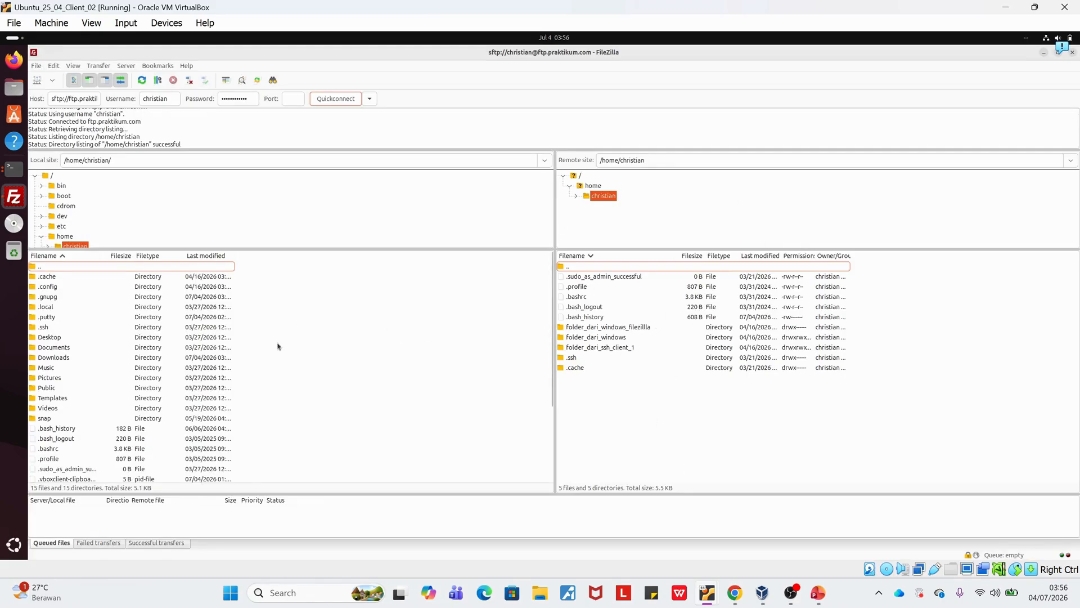
Create a local directory named folder_praktikum_filezilla in the client's home directory and enter it.
{"action": "right_click", "coordinate": [302, 332]}
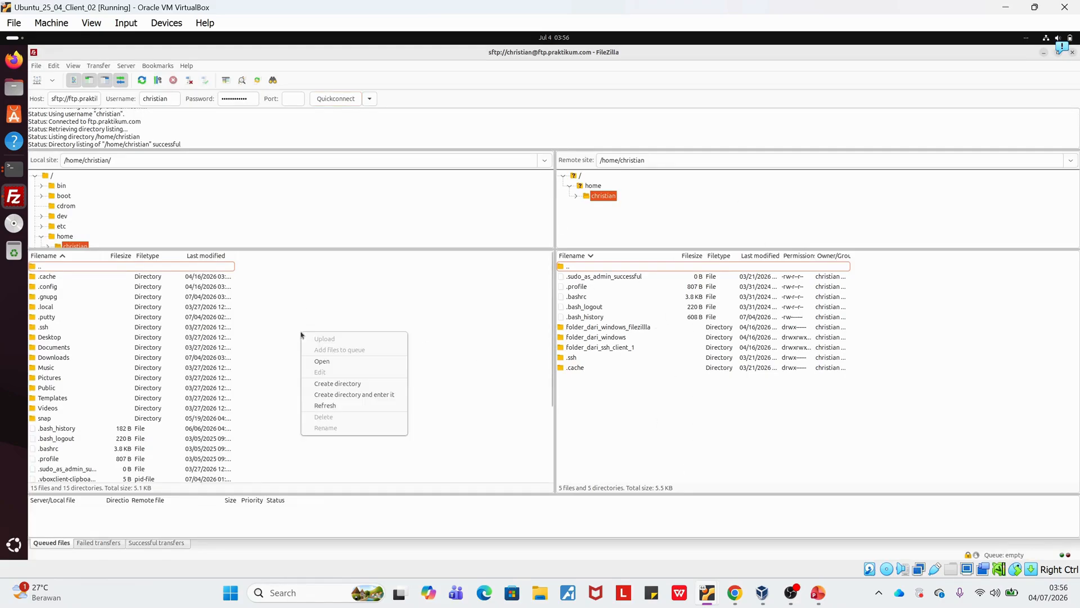
{"action": "left_click", "coordinate": [351, 395]}
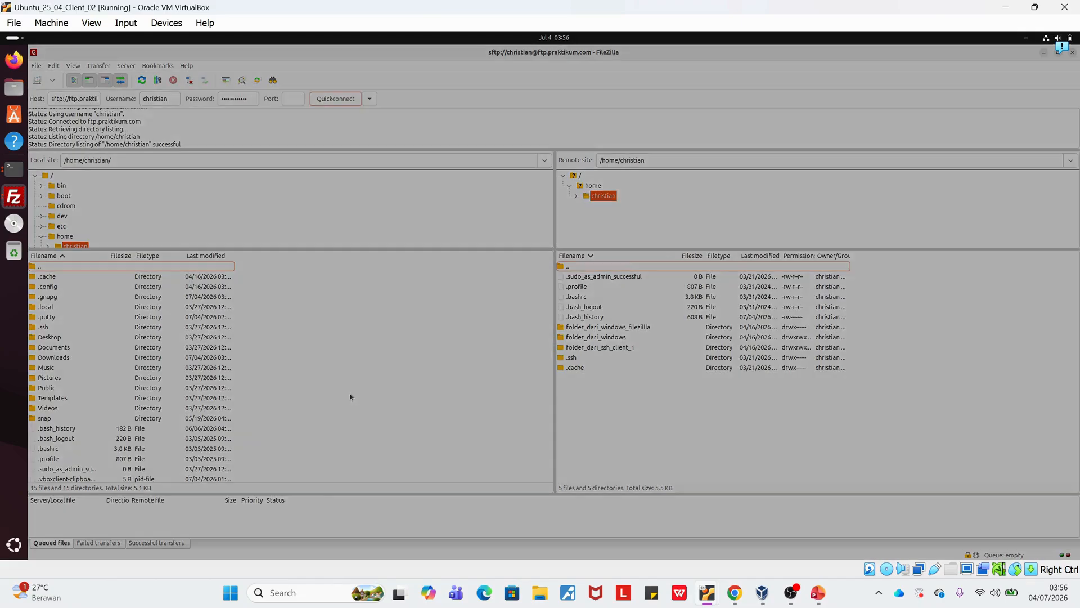
{"action": "type", "text": "Folder_pra"}
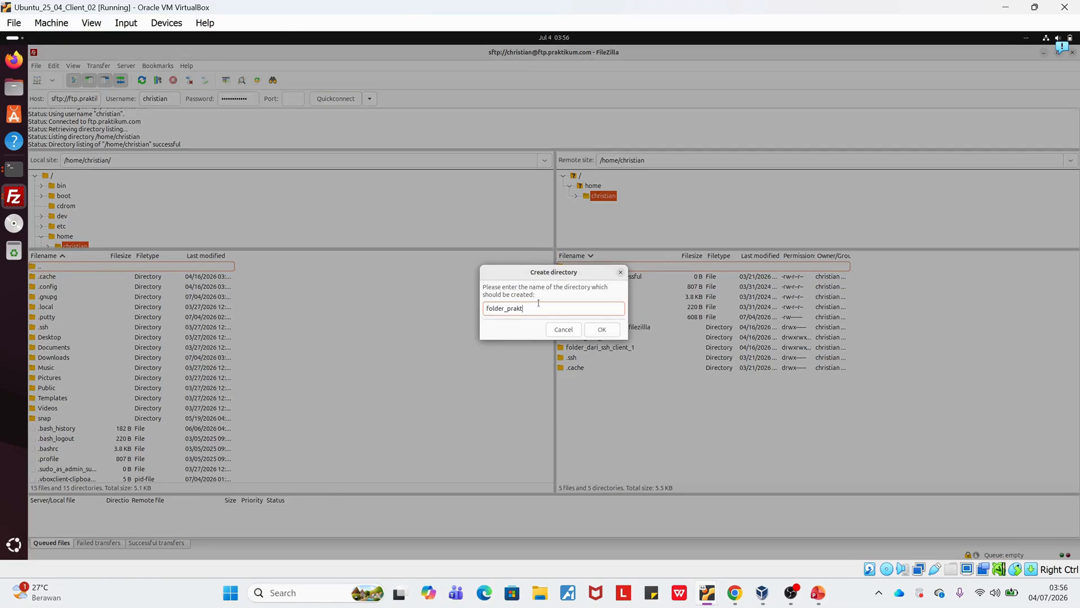
{"action": "type", "text": "ktikum_filezilla"}
{"action": "key", "text": "Return"}
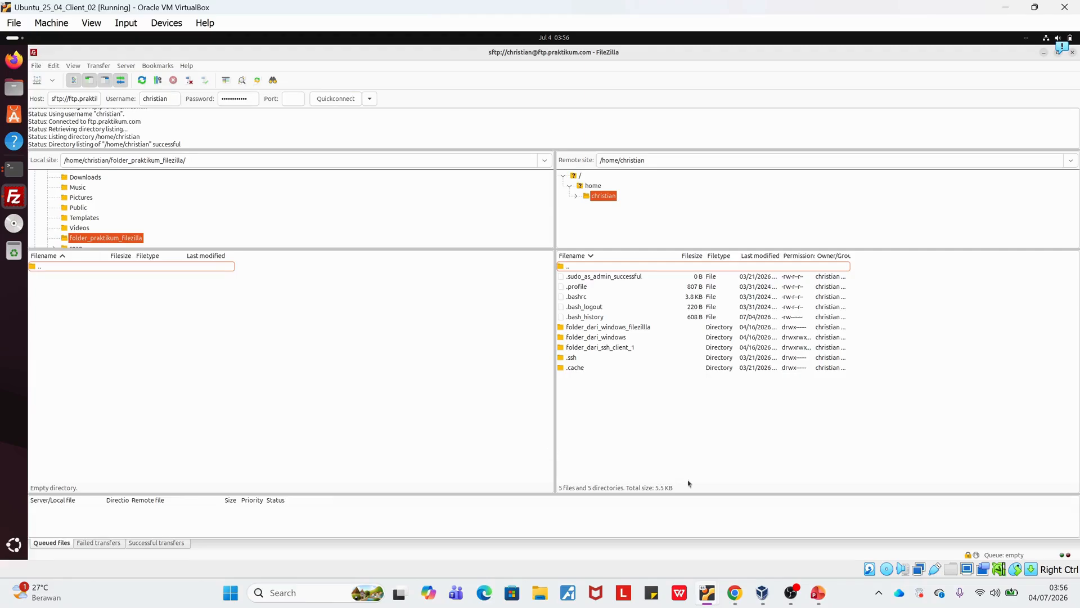
{"action": "right_click", "coordinate": [377, 330]}
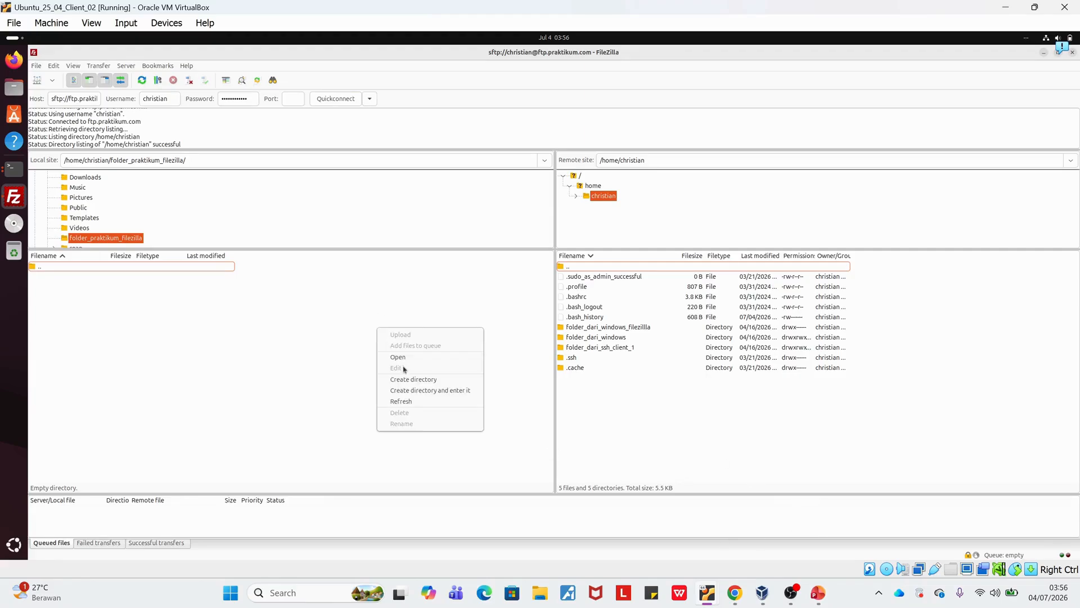
{"action": "left_click", "coordinate": [460, 304]}
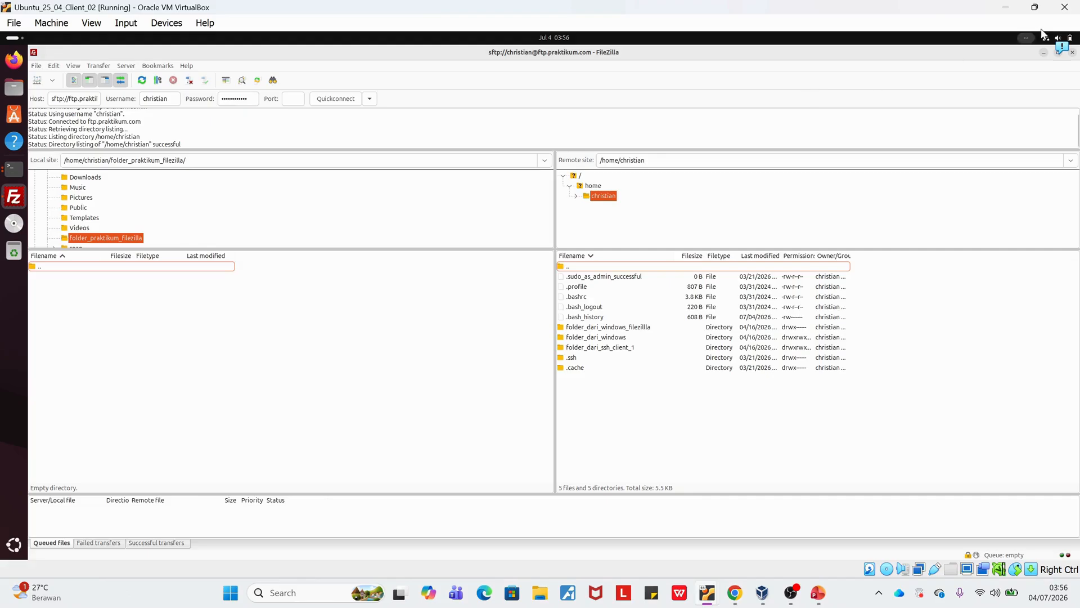
Minimize FileZilla, and in the terminal list the home directory, enter folder_praktikum_filezilla and list its contents.
{"action": "left_click", "coordinate": [1043, 53]}
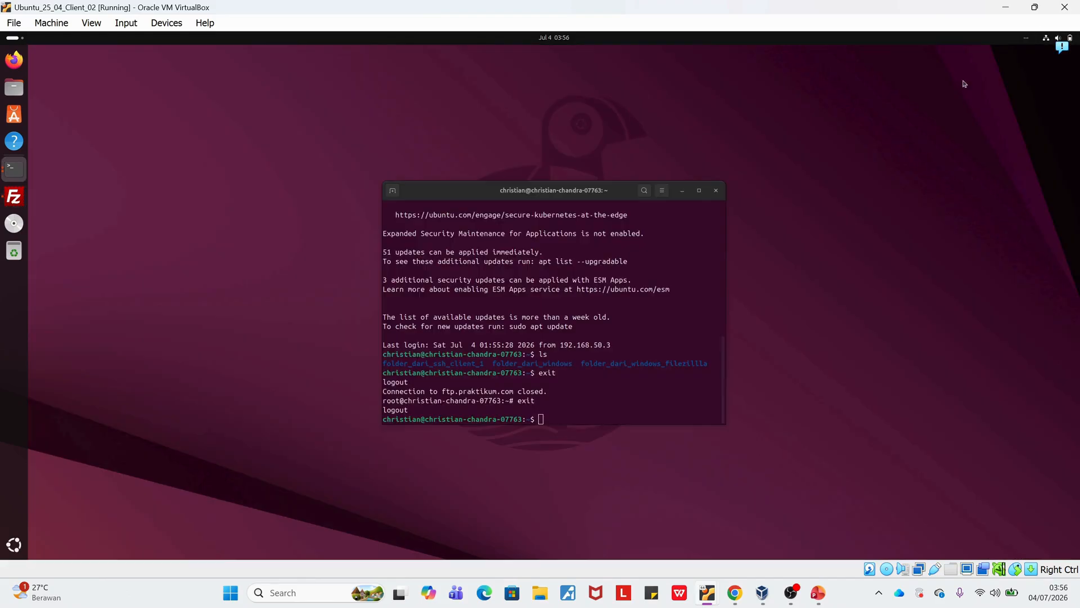
{"action": "type", "text": "cd"}
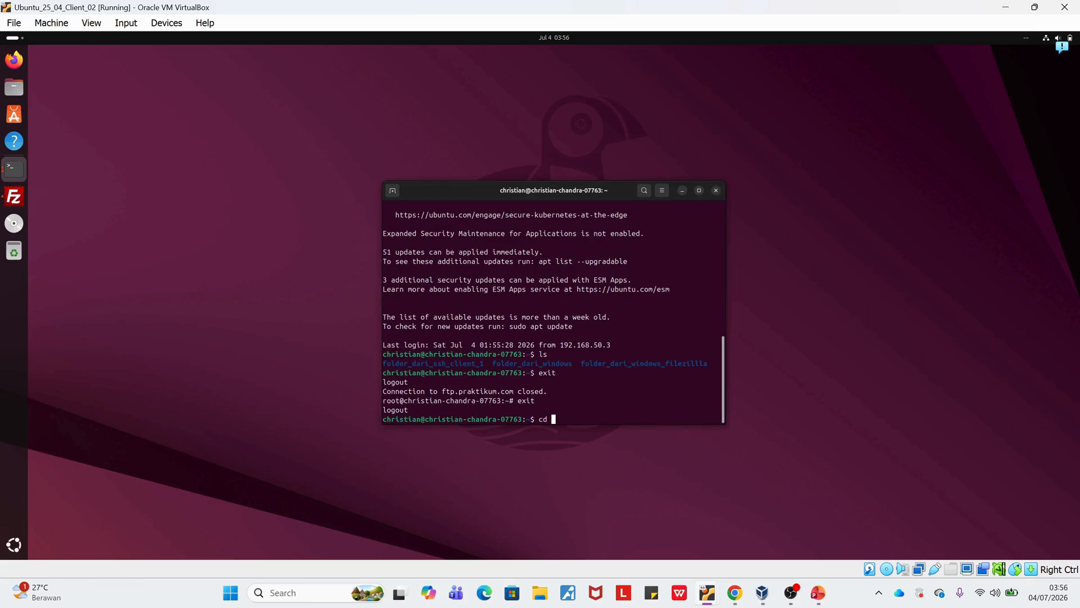
{"action": "key", "text": "BackSpace"}
{"action": "key", "text": "BackSpace"}
{"action": "type", "text": "ls"}
{"action": "key", "text": "Return"}
{"action": "type", "text": "cd folder_praktikum_filezilla/"}
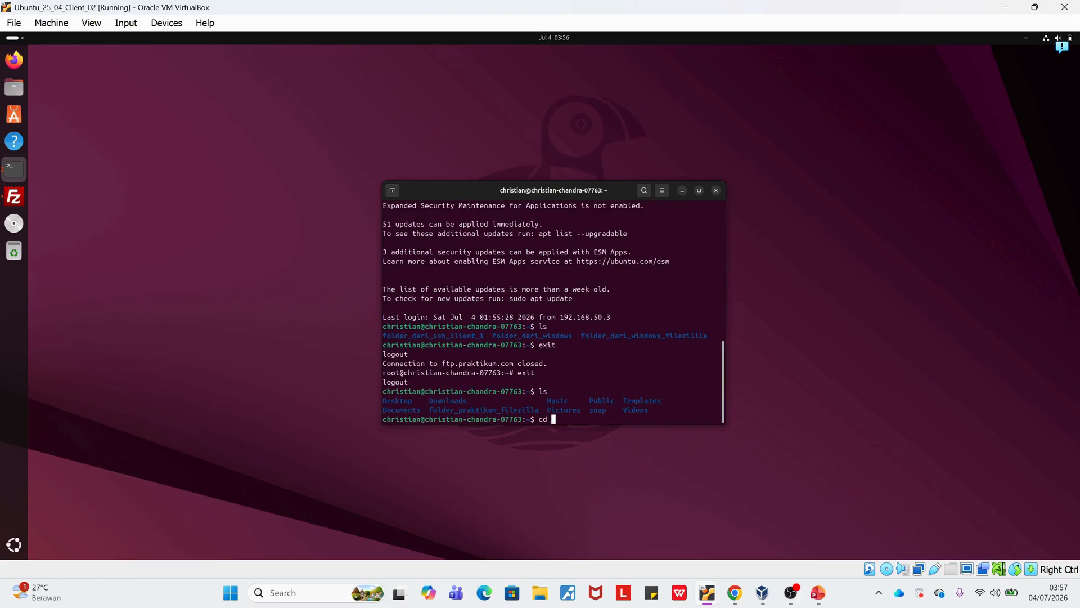
{"action": "key", "text": "Return"}
{"action": "type", "text": "ls"}
{"action": "key", "text": "Return"}
Create file.txt in nano with the text "Hello praktikum from client" and save it.
{"action": "type", "text": "nano file.txt"}
{"action": "key", "text": "Return"}
{"action": "type", "text": "Hello praktikum from"}
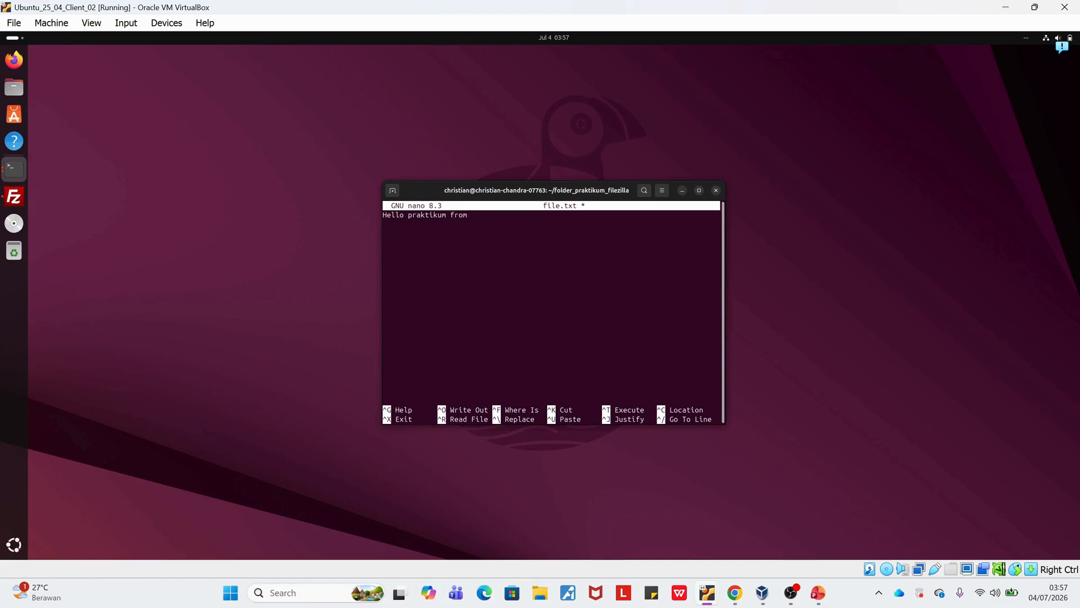
{"action": "key", "text": "BackSpace"}
{"action": "key", "text": "BackSpace"}
{"action": "key", "text": "BackSpace"}
{"action": "type", "text": "om filezi"}
{"action": "key", "text": "BackSpace"}
{"action": "key", "text": "BackSpace"}
{"action": "key", "text": "BackSpace"}
{"action": "key", "text": "BackSpace"}
{"action": "key", "text": "BackSpace"}
{"action": "key", "text": "BackSpace"}
{"action": "type", "text": "client"}
{"action": "key", "text": "ctrl+x"}
{"action": "key", "text": "y"}
{"action": "key", "text": "Return"}
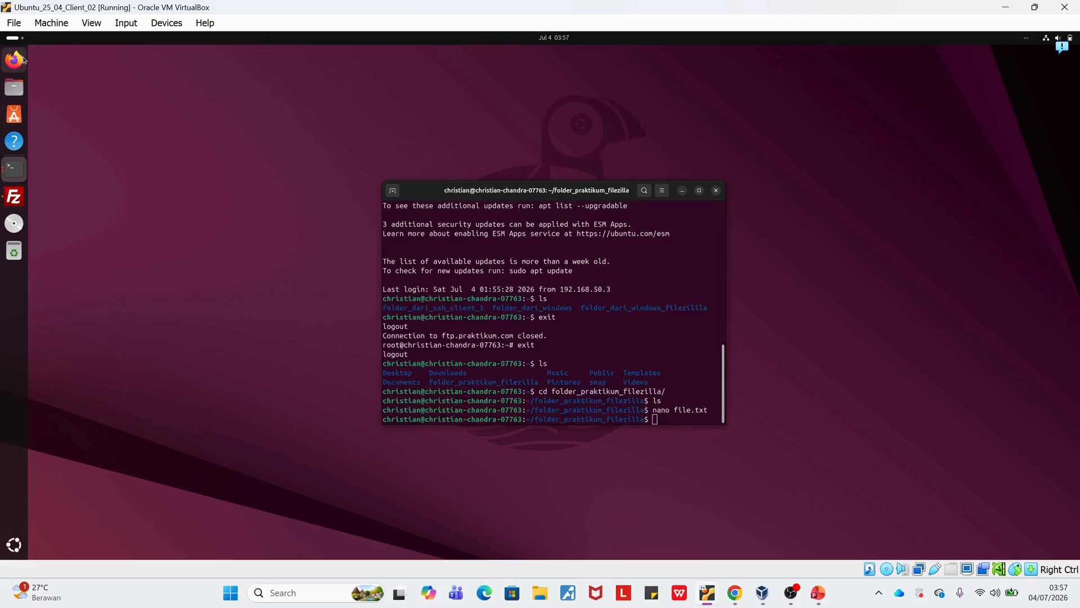
Switch back to FileZilla, refresh the local folder_praktikum_filezilla listing, and go up to the local home directory.
{"action": "key", "text": "alt+Tab"}
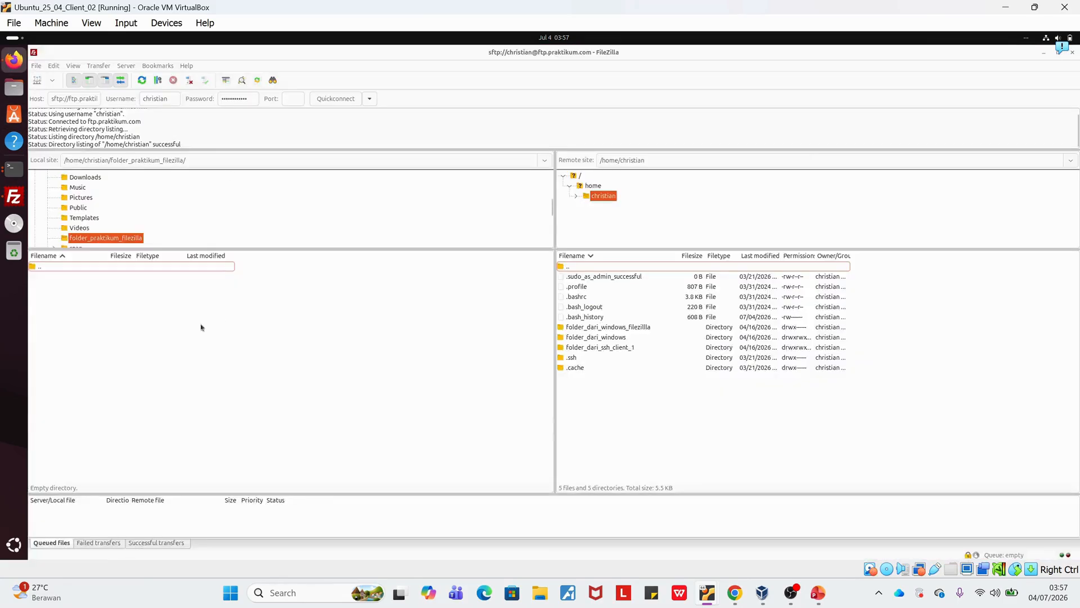
{"action": "right_click", "coordinate": [161, 335]}
{"action": "left_click", "coordinate": [201, 413]}
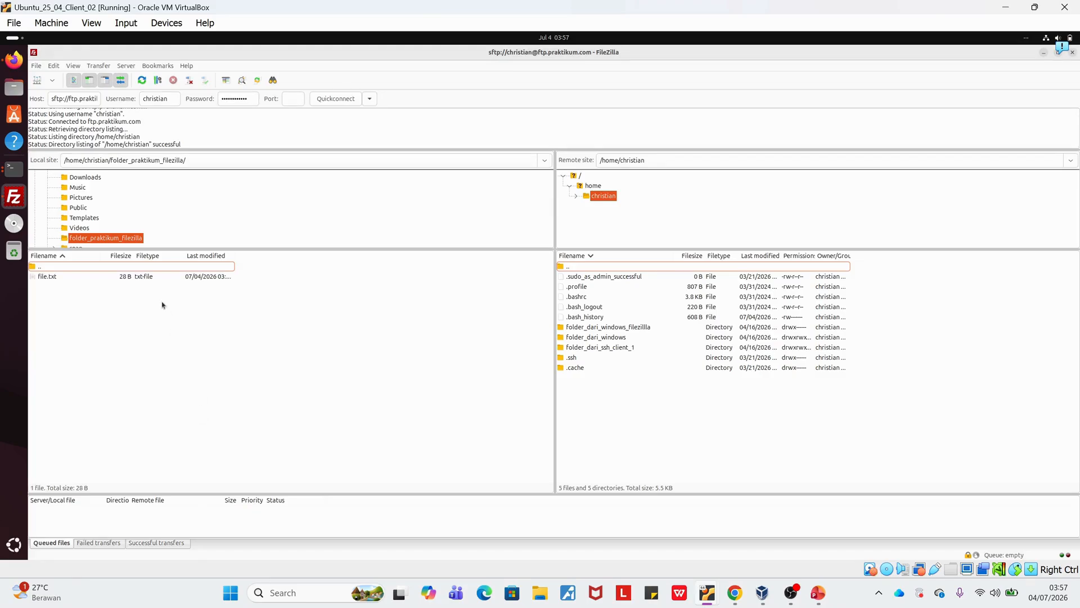
{"action": "double_click", "coordinate": [89, 266]}
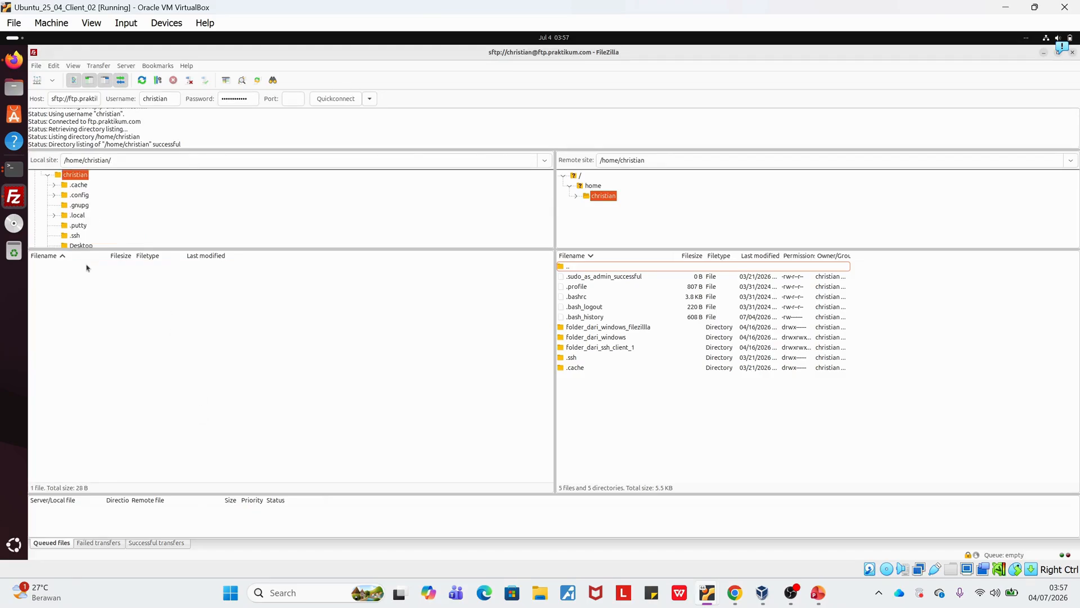
{"action": "right_click", "coordinate": [304, 306]}
{"action": "left_click", "coordinate": [346, 386]}
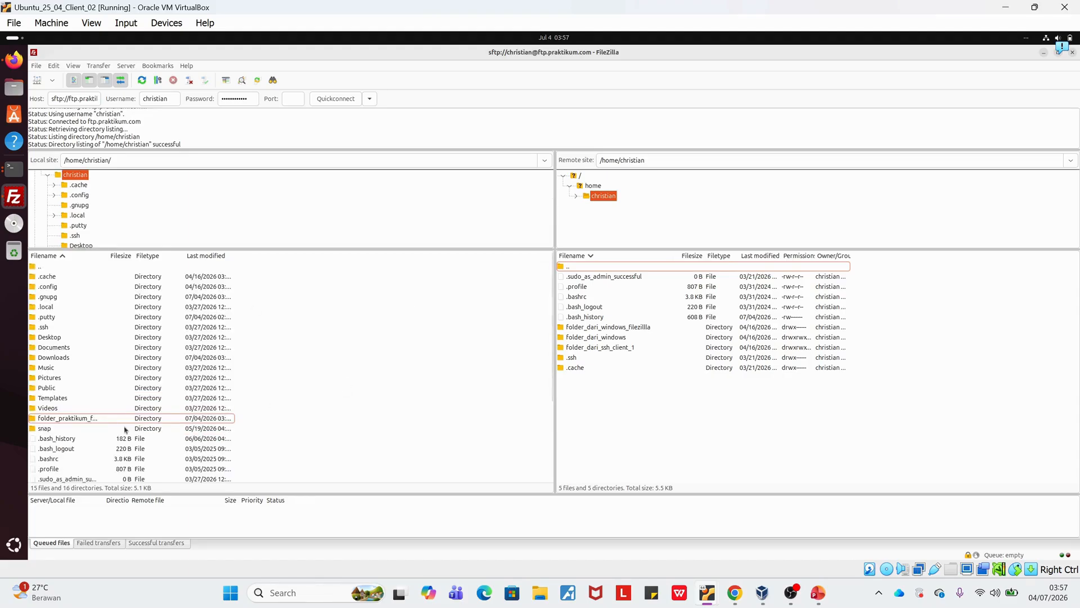
Upload the local folder_praktikum_filezilla to the server's home directory and select the uploaded folder there.
{"action": "left_click", "coordinate": [109, 418]}
{"action": "right_click", "coordinate": [109, 419]}
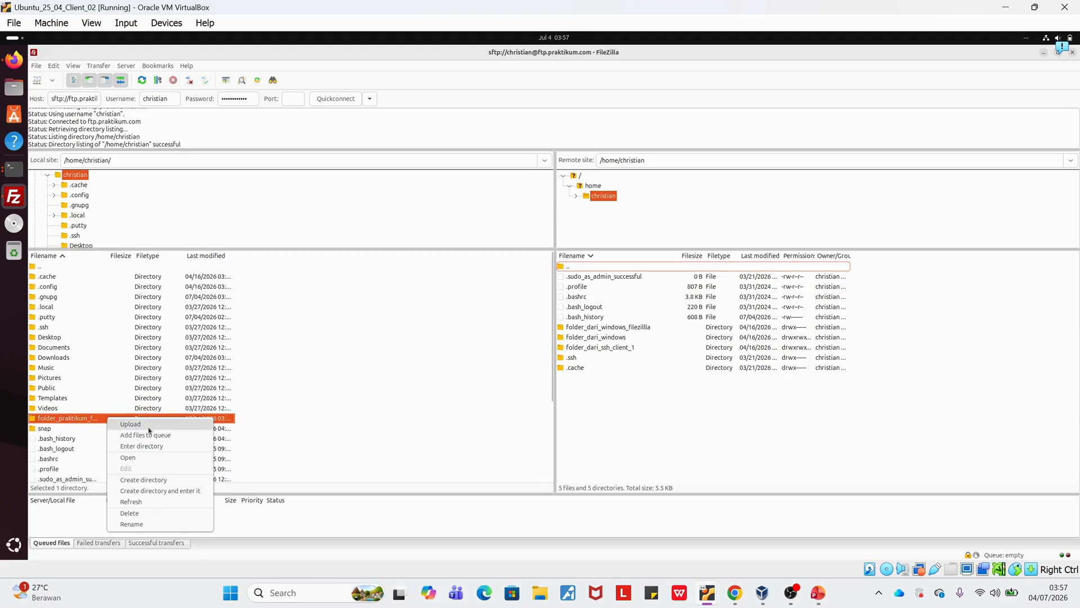
{"action": "left_click", "coordinate": [151, 428]}
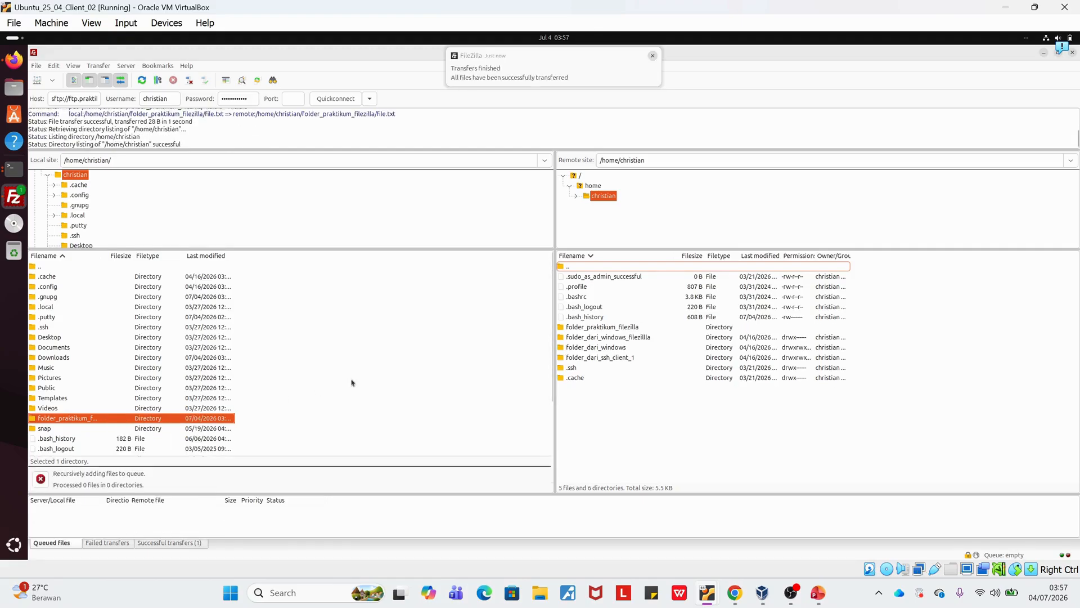
{"action": "left_click", "coordinate": [607, 326]}
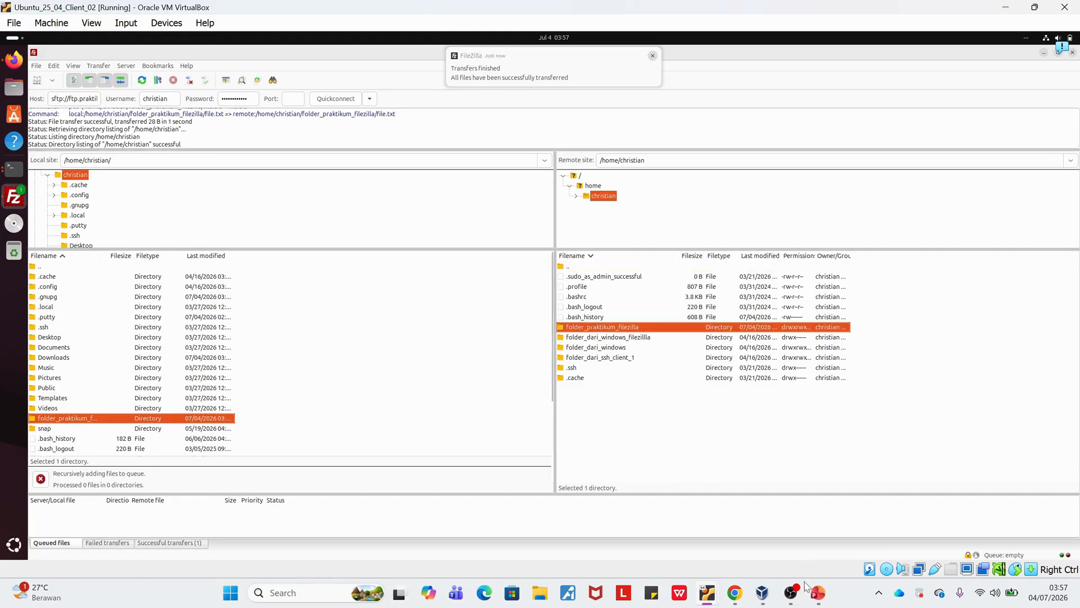
Switch to the Ubuntu_24_04_SERVER virtual machine, go to root's home directory and print the working directory with pwd.
{"action": "mouse_move", "coordinate": [764, 598]}
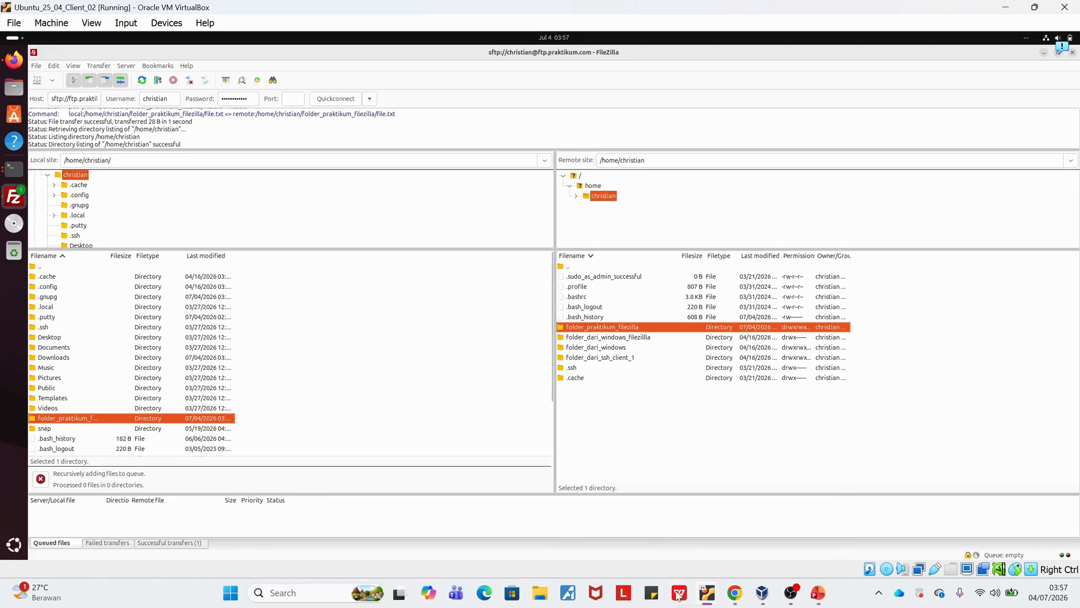
{"action": "mouse_move", "coordinate": [707, 596]}
{"action": "left_click", "coordinate": [650, 536]}
{"action": "mouse_move", "coordinate": [707, 595]}
{"action": "left_click", "coordinate": [643, 528]}
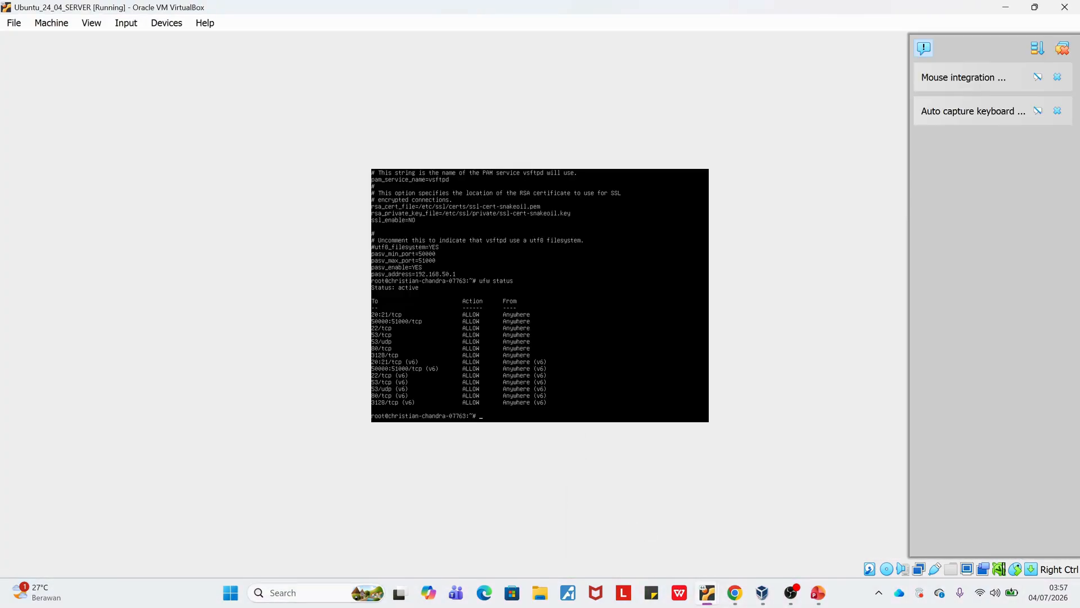
{"action": "type", "text": "cd"}
{"action": "key", "text": "Return"}
{"action": "type", "text": "pwd"}
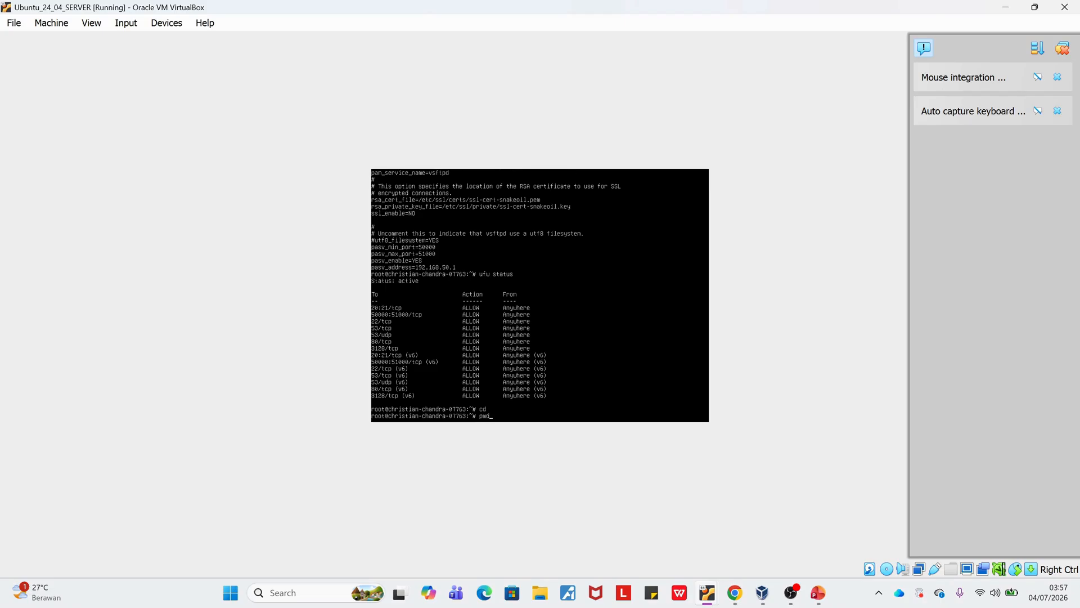
{"action": "key", "text": "Return"}
Change to the account's directory under /home on the server and list its contents.
{"action": "type", "text": "cd /home/"}
{"action": "key", "text": "Tab"}
{"action": "type", "text": "ch"}
{"action": "key", "text": "Tab"}
{"action": "key", "text": "Return"}
{"action": "type", "text": "ls"}
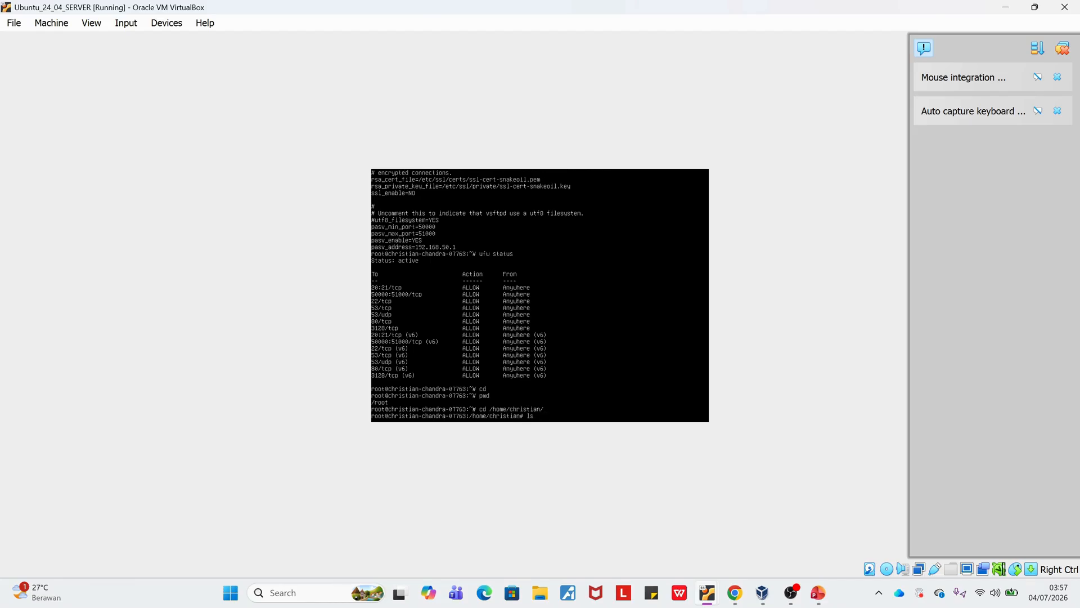
{"action": "key", "text": "Return"}
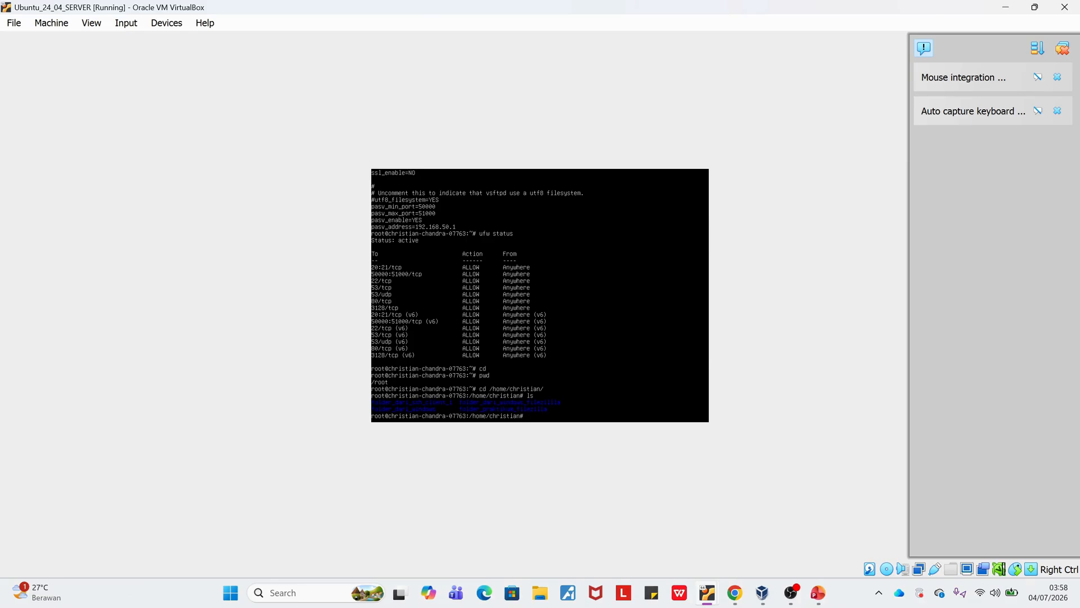
Enter folder_praktikum_filezilla on the server, list it and display the contents of file.txt with cat.
{"action": "type", "text": "cd fo"}
{"action": "key", "text": "Tab"}
{"action": "type", "text": "p"}
{"action": "key", "text": "Tab"}
{"action": "key", "text": "Return"}
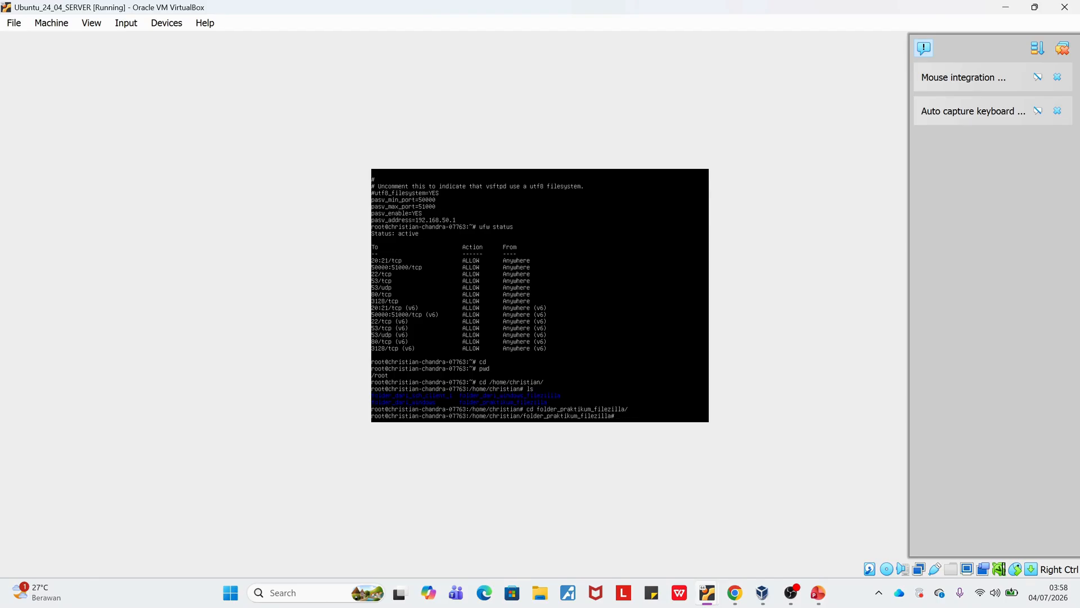
{"action": "type", "text": "ls"}
{"action": "key", "text": "Return"}
{"action": "type", "text": "cat file"}
{"action": "key", "text": "Tab"}
{"action": "key", "text": "Return"}
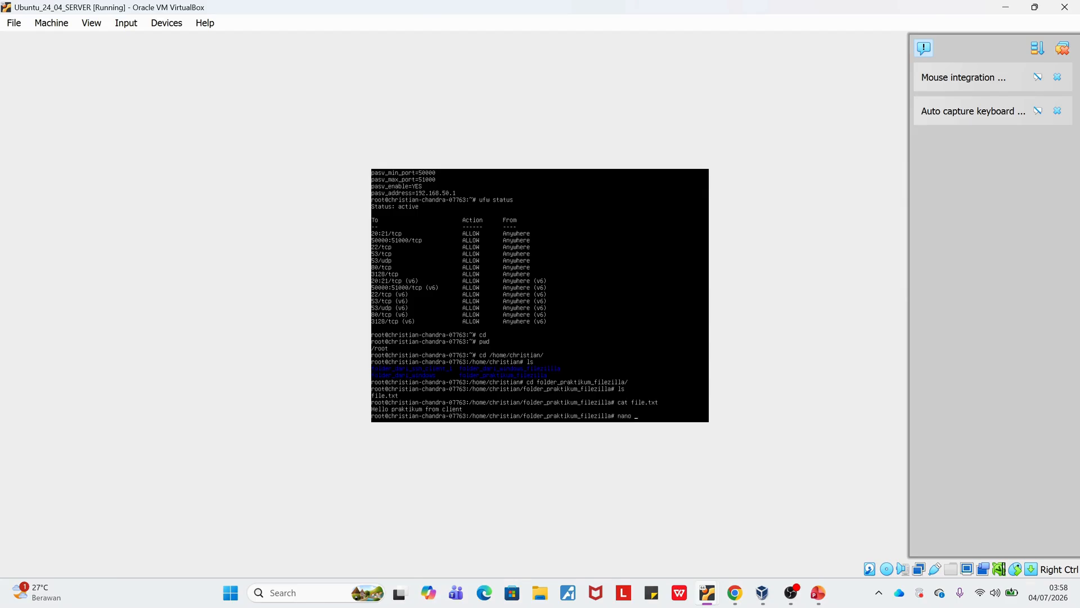
Create answer.txt in nano with the text "Hello from server", save it and list the folder.
{"action": "type", "text": "xt"}
{"action": "key", "text": "Return"}
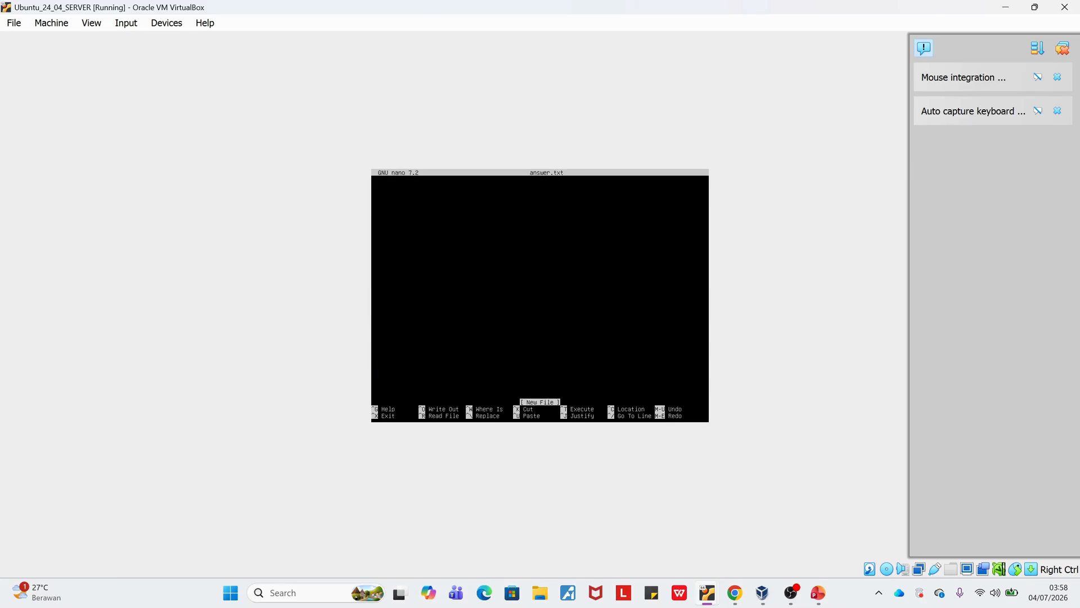
{"action": "type", "text": "Hello from server"}
{"action": "key", "text": "ctrl+x"}
{"action": "key", "text": "y"}
{"action": "key", "text": "Return"}
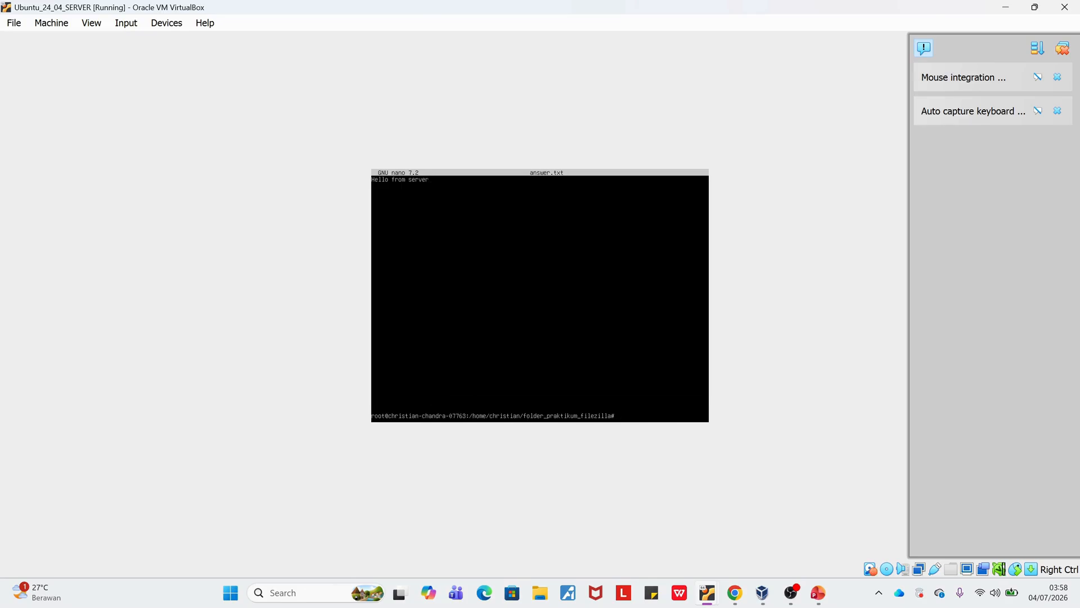
{"action": "type", "text": "ls"}
{"action": "key", "text": "Return"}
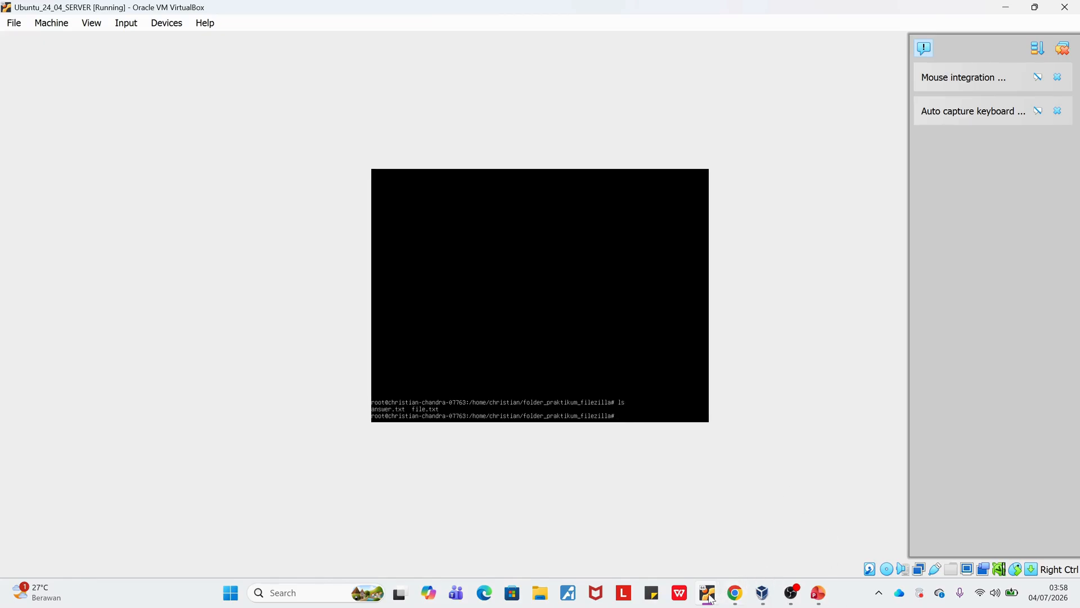
Switch to FileZilla on the client, open folder_praktikum_filezilla on both remote and local sites, and download answer.txt.
{"action": "mouse_move", "coordinate": [707, 594]}
{"action": "left_click", "coordinate": [739, 565]}
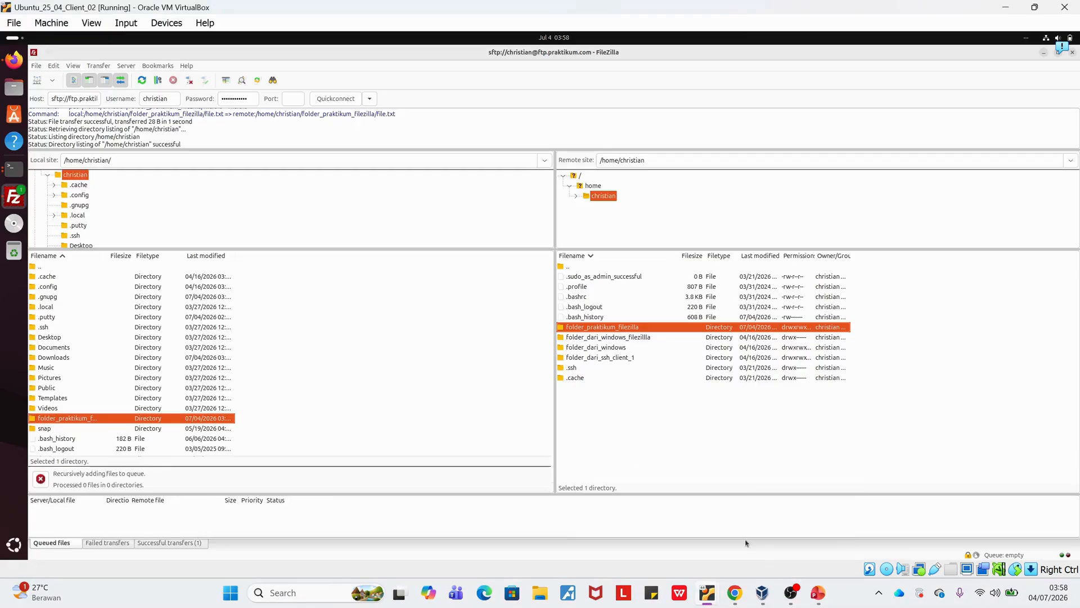
{"action": "double_click", "coordinate": [601, 329]}
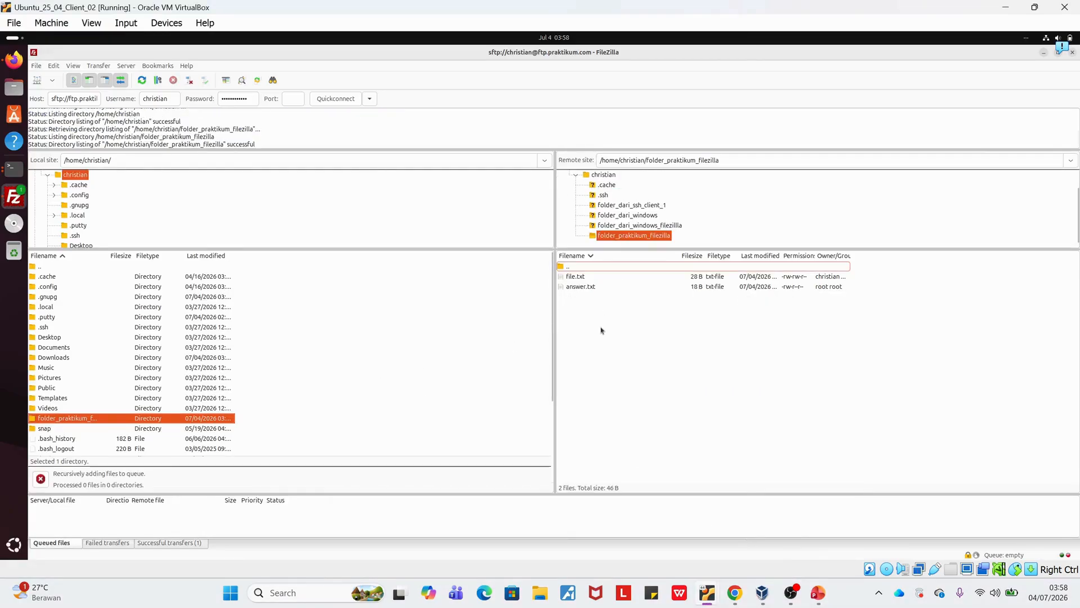
{"action": "double_click", "coordinate": [112, 420]}
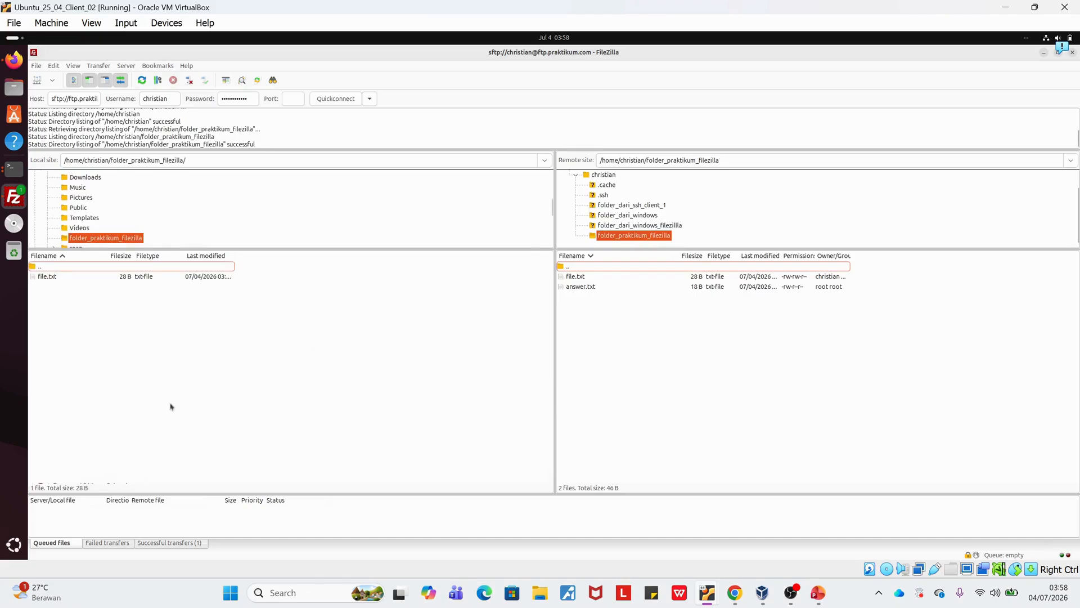
{"action": "left_click", "coordinate": [615, 288]}
{"action": "double_click", "coordinate": [614, 288]}
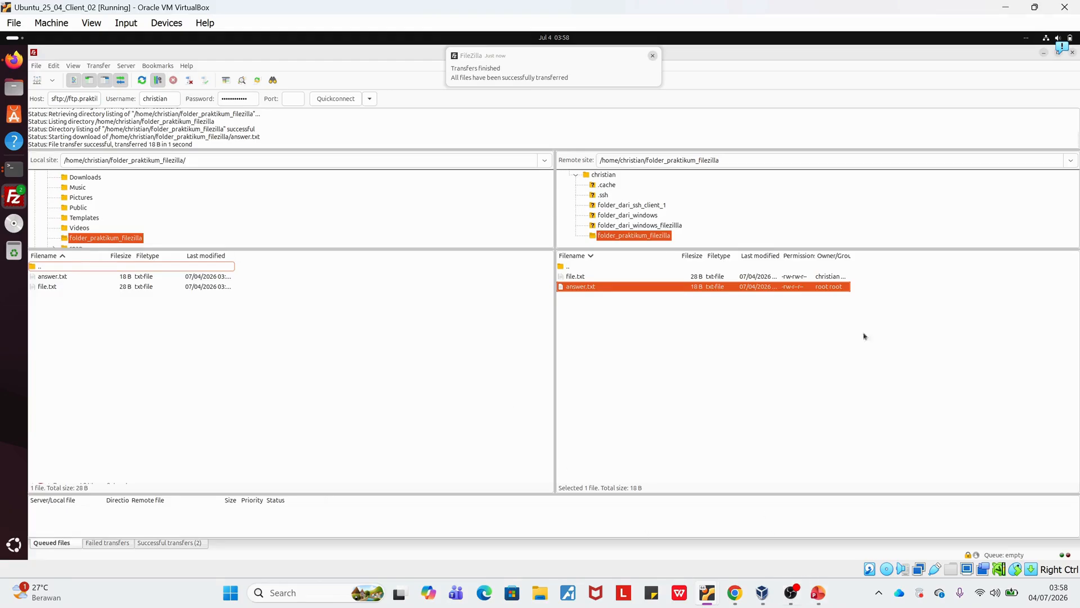
Return to the client's terminal, list folder_praktikum_filezilla and display the contents of answer.txt with cat.
{"action": "left_click", "coordinate": [1044, 53]}
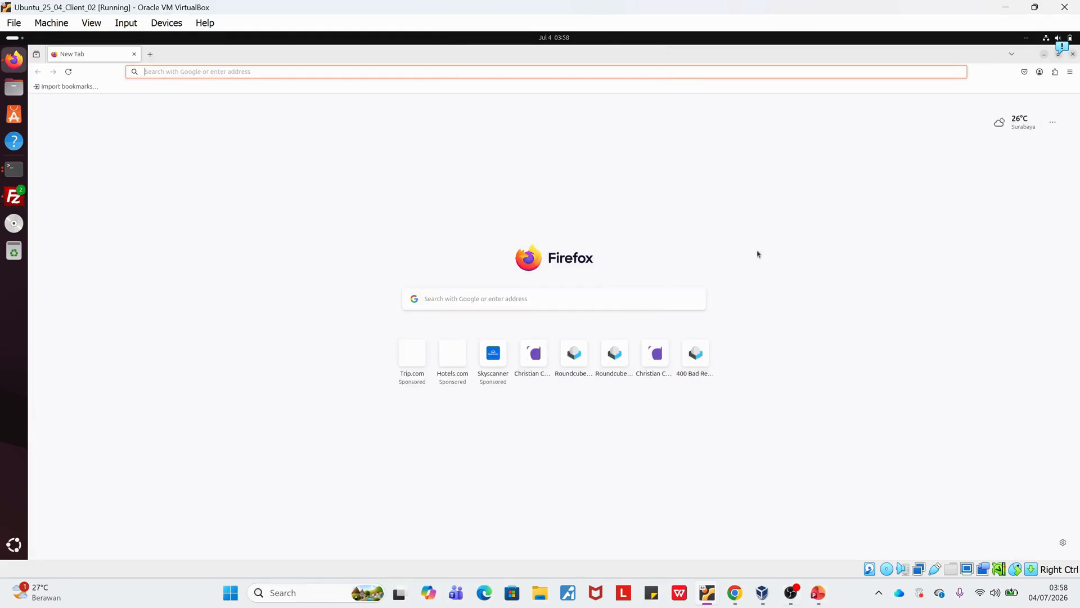
{"action": "left_click", "coordinate": [1073, 54]}
{"action": "type", "text": "cd .."}
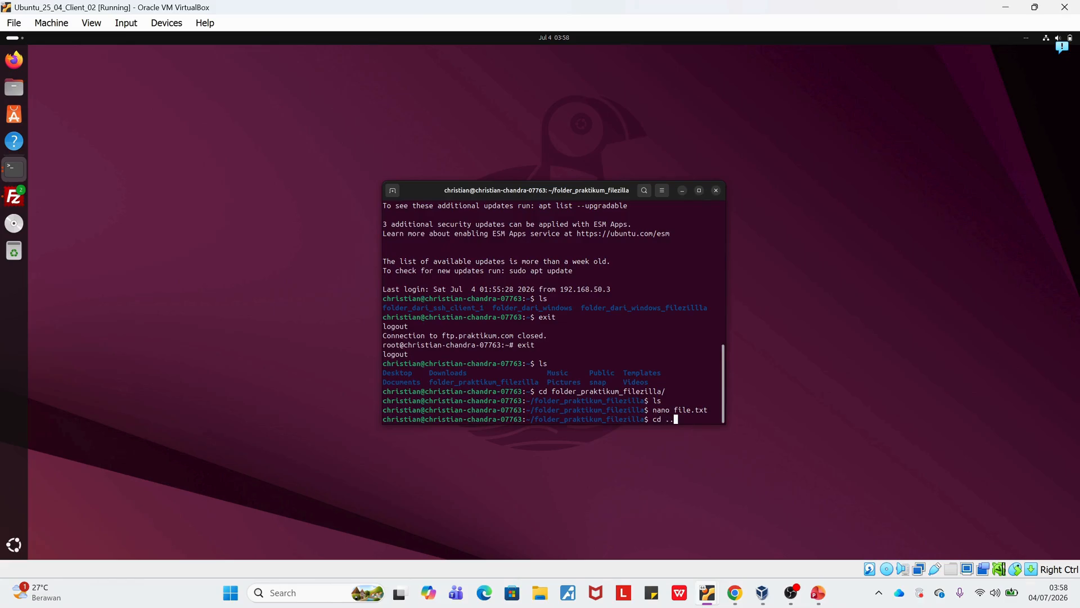
{"action": "key", "text": "BackSpace"}
{"action": "key", "text": "BackSpace"}
{"action": "key", "text": "BackSpace"}
{"action": "type", "text": "ls"}
{"action": "key", "text": "Return"}
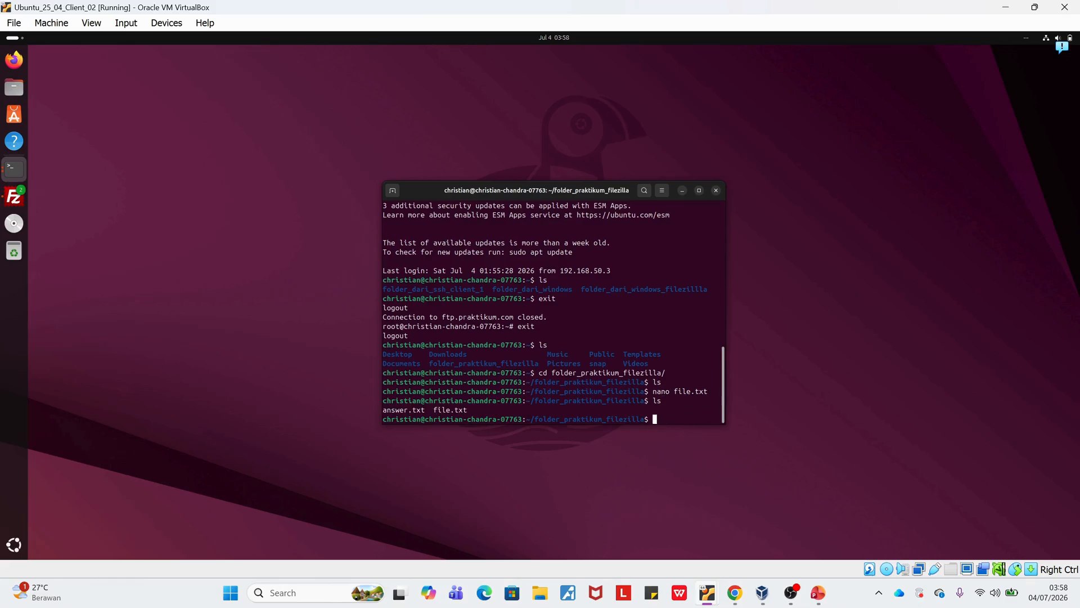
{"action": "type", "text": "cat an"}
{"action": "key", "text": "Tab"}
{"action": "key", "text": "Return"}
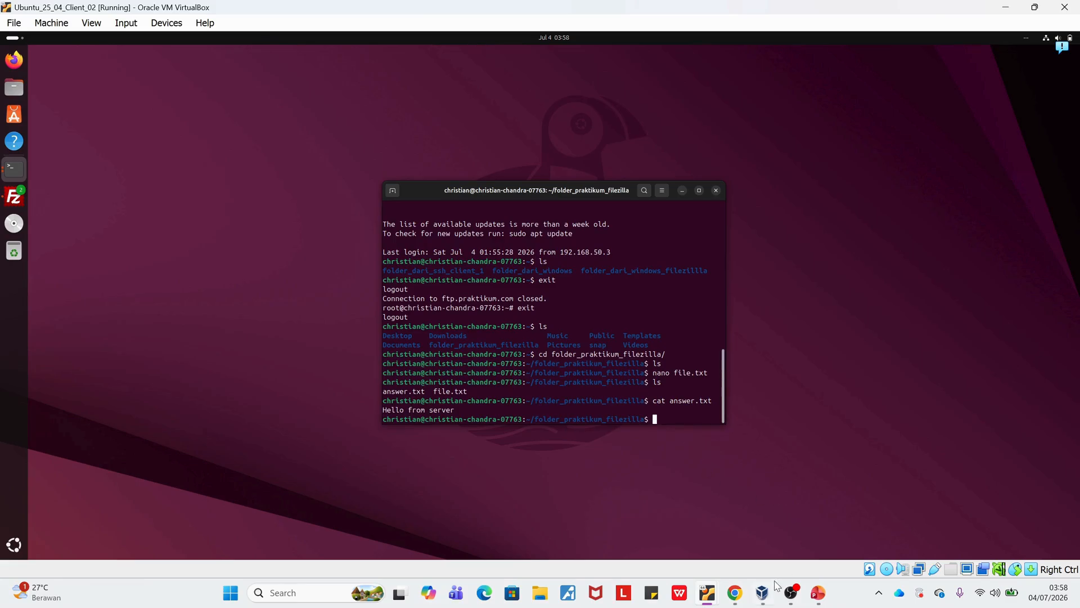
Switch to the assignment PDF in Chrome and review the SOAL 1 web page requirements: Nama, NPM and Kelas.
{"action": "left_click", "coordinate": [735, 593]}
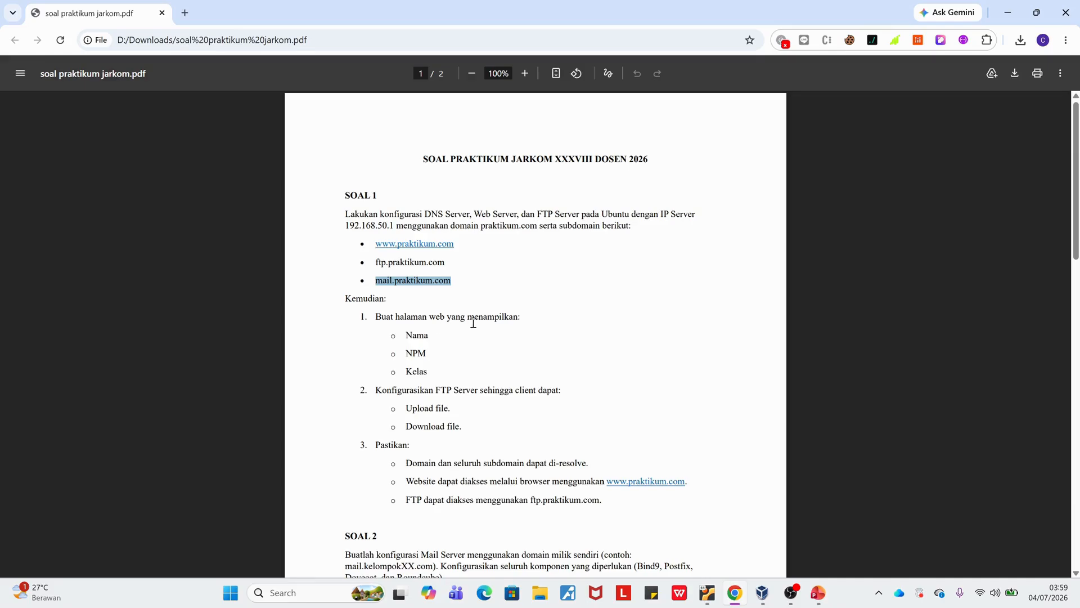
{"action": "left_click_drag", "start_coordinate": [374, 316], "coordinate": [525, 327]}
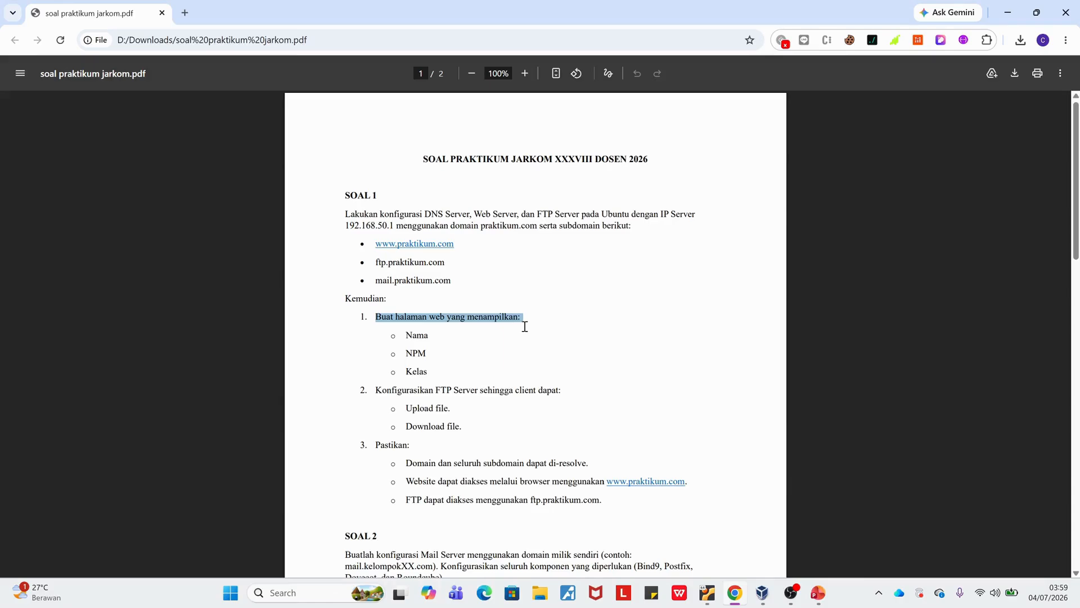
{"action": "left_click", "coordinate": [418, 328]}
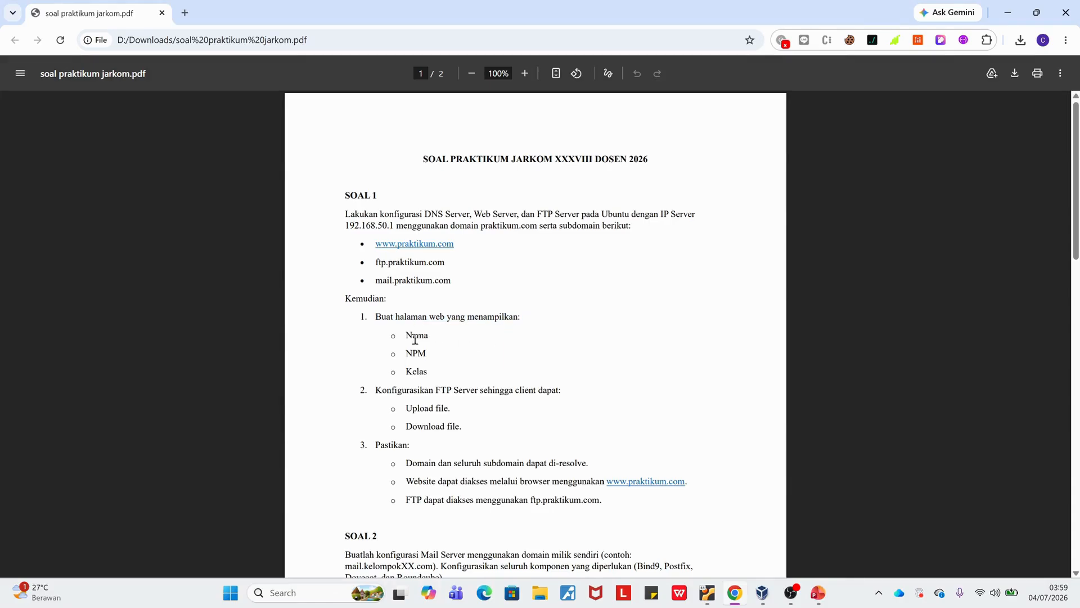
{"action": "double_click", "coordinate": [415, 350]}
{"action": "left_click", "coordinate": [419, 380]}
{"action": "double_click", "coordinate": [418, 376]}
Switch to the server VM, change to /var/www/profile/ and list its contents.
{"action": "key", "text": "alt+Tab"}
{"action": "key", "text": "alt+Tab"}
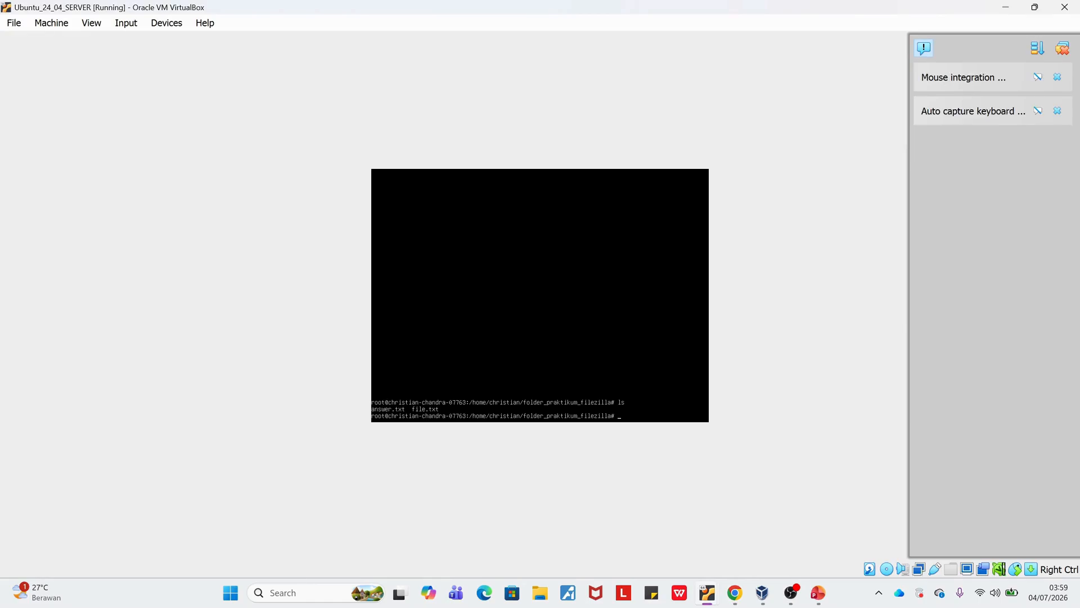
{"action": "key", "text": "Return"}
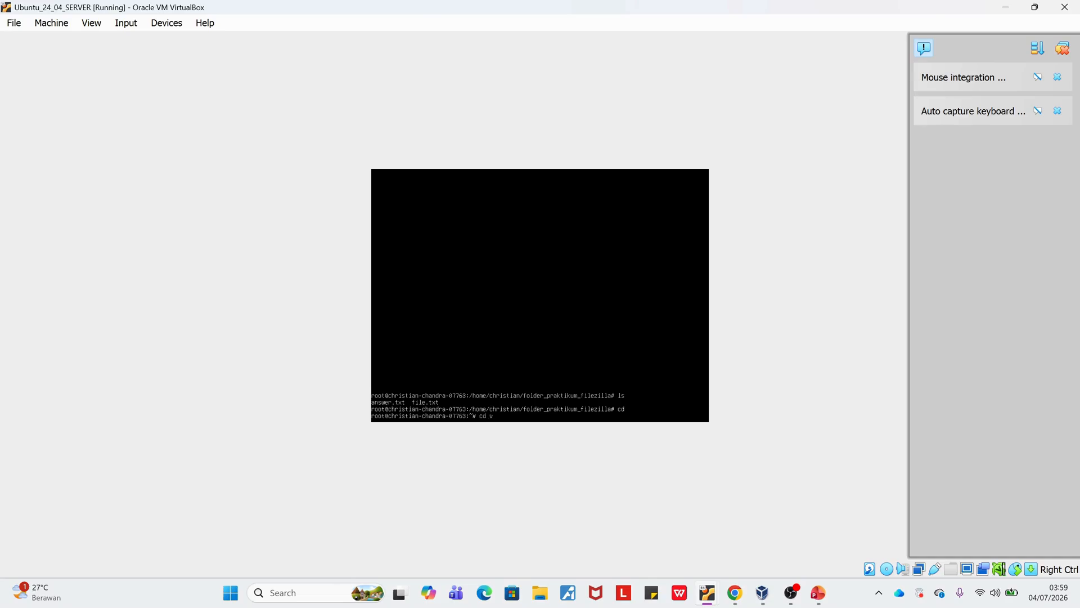
{"action": "type", "text": "cd /var/www/profile/"}
{"action": "key", "text": "Return"}
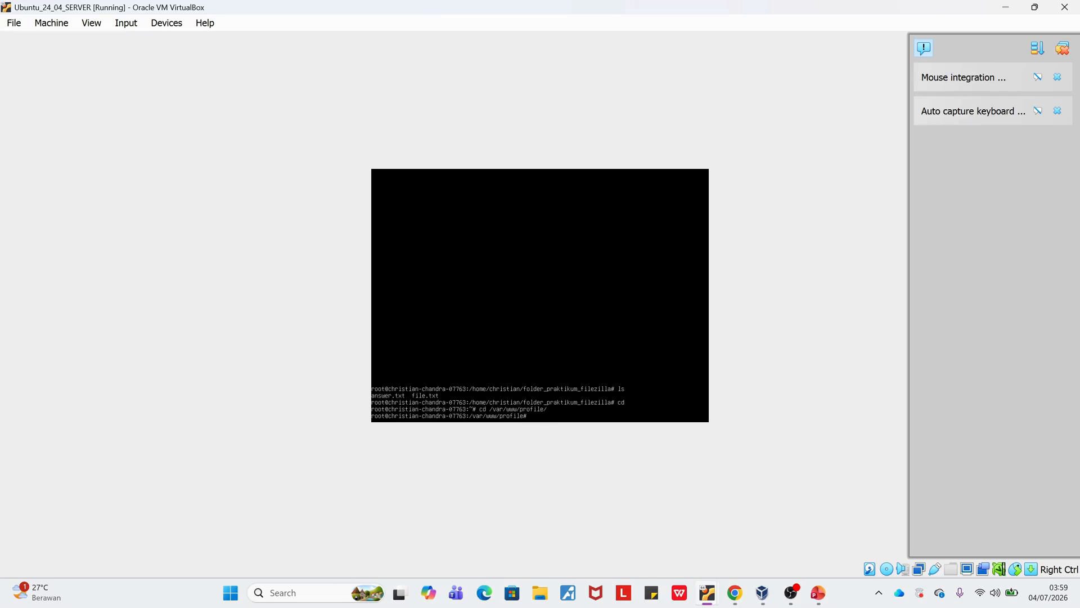
{"action": "type", "text": "ls"}
{"action": "key", "text": "Return"}
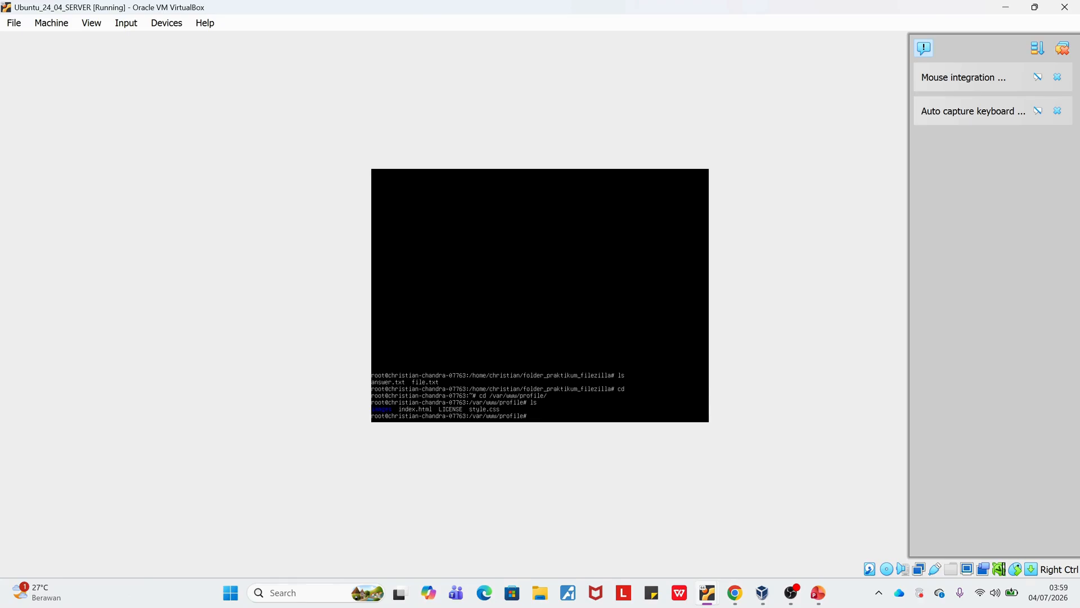
Check the profile website's repository with git status and return to the root home directory.
{"action": "type", "text": "statu"}
{"action": "key", "text": "Return"}
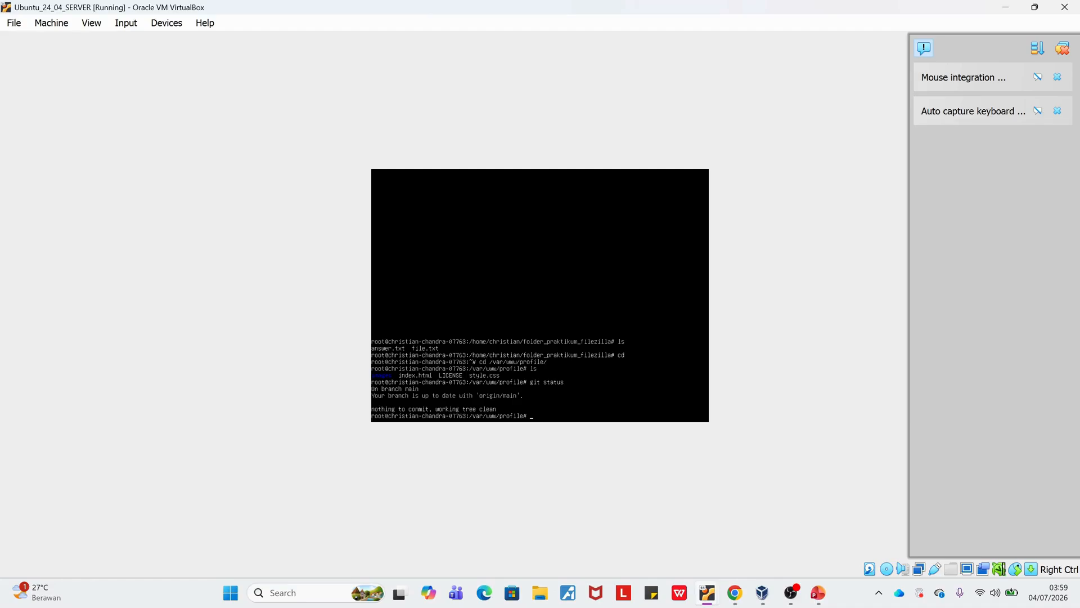
{"action": "type", "text": "cd"}
{"action": "key", "text": "Return"}
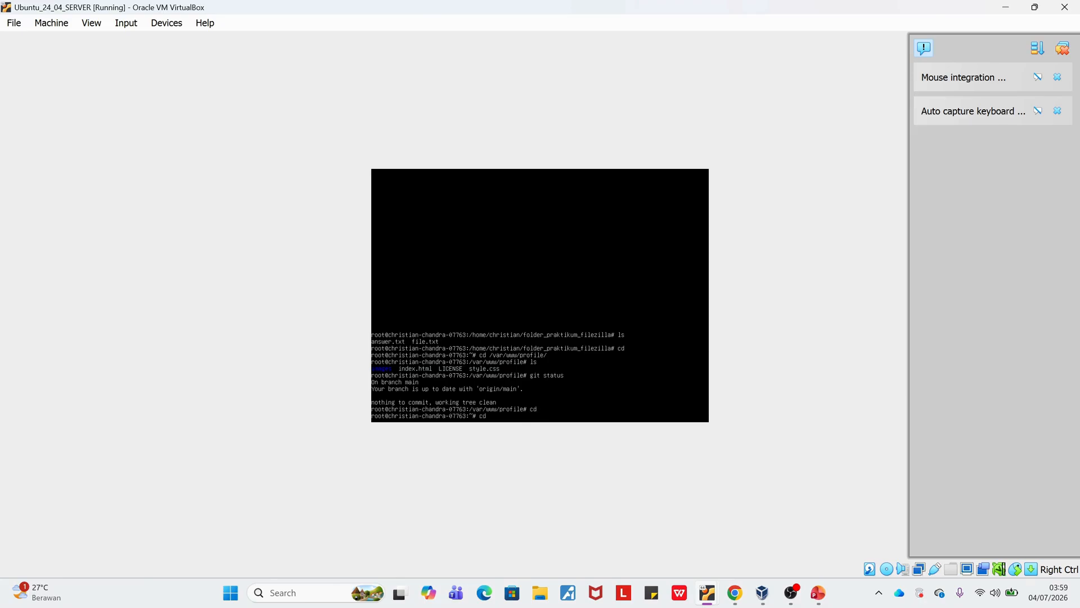
List the Apache site files in /etc/apache2/sites-available/ and display praktikum.conf with cat.
{"action": "type", "text": "cd /etc/paapache2/sites-available/"}
{"action": "key", "text": "Return"}
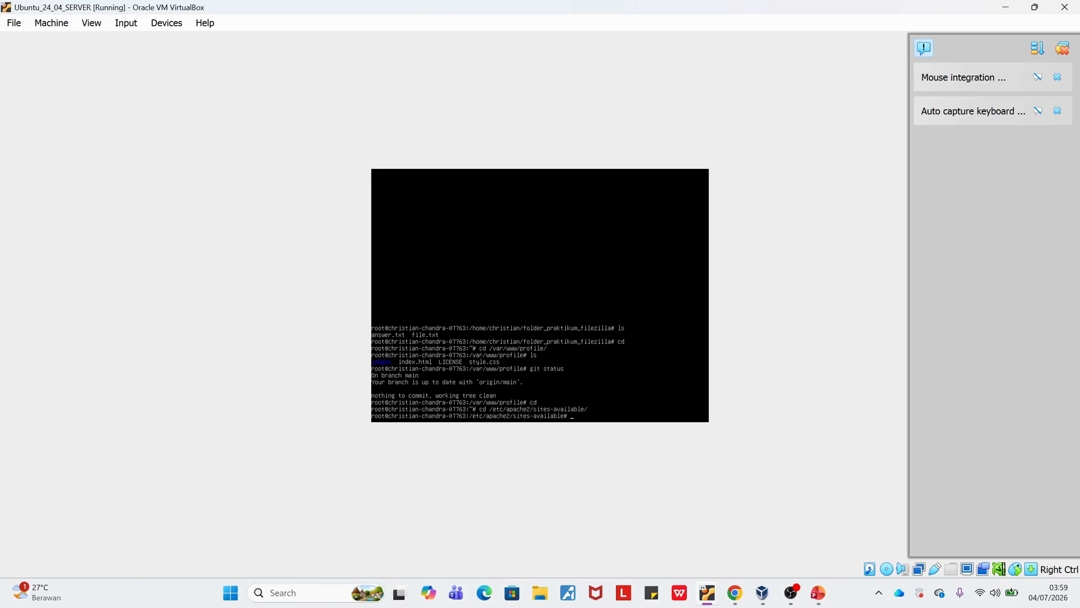
{"action": "type", "text": "ls"}
{"action": "key", "text": "Return"}
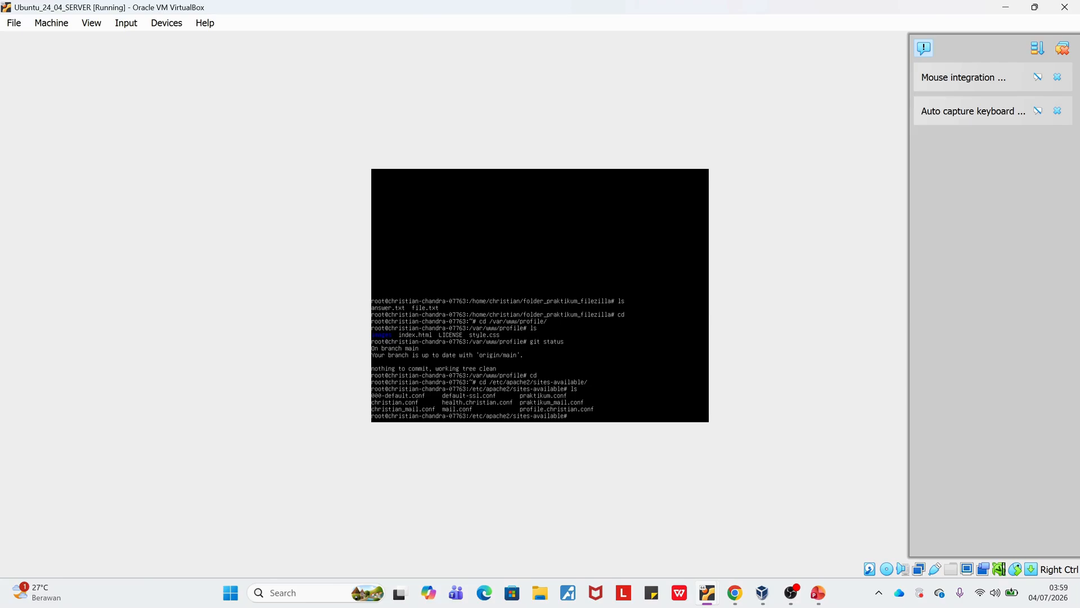
{"action": "type", "text": "cat praktikum.conf"}
{"action": "key", "text": "Return"}
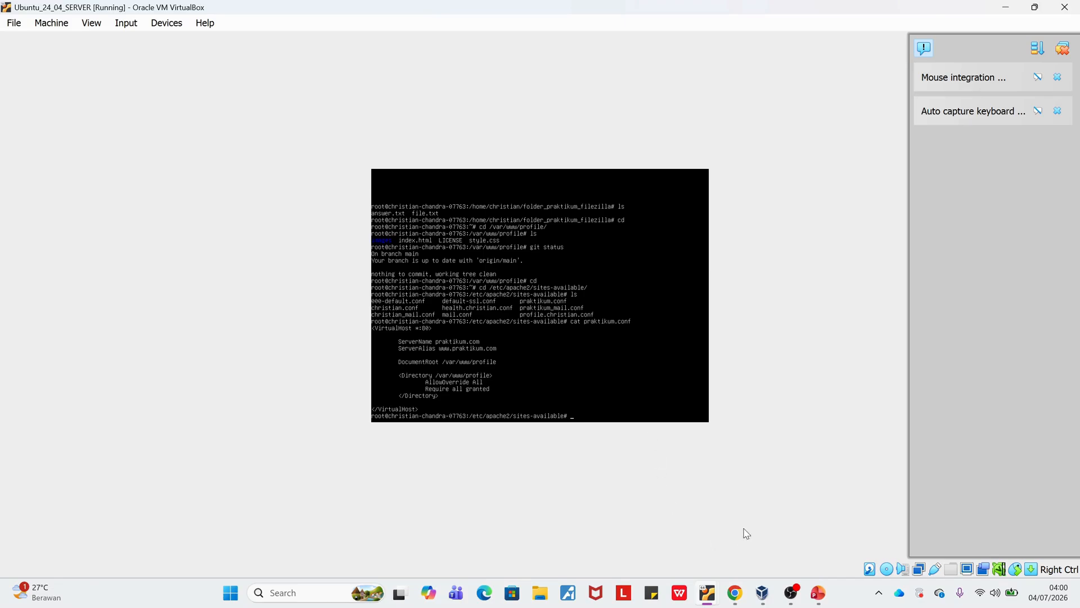
Switch to the client VM and open praktikum.com in Firefox.
{"action": "mouse_move", "coordinate": [713, 593]}
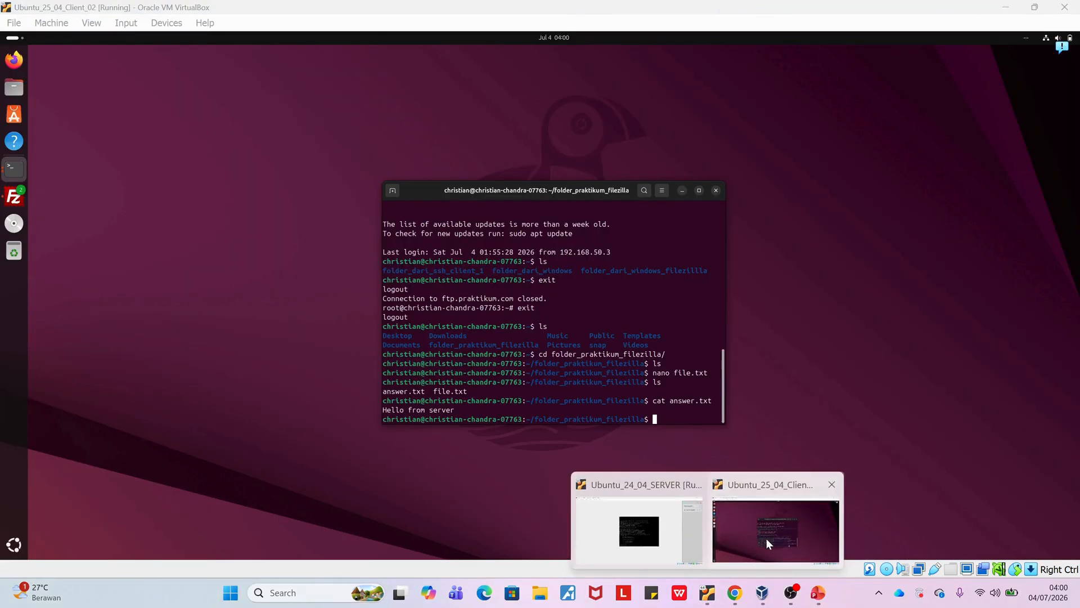
{"action": "left_click", "coordinate": [767, 538]}
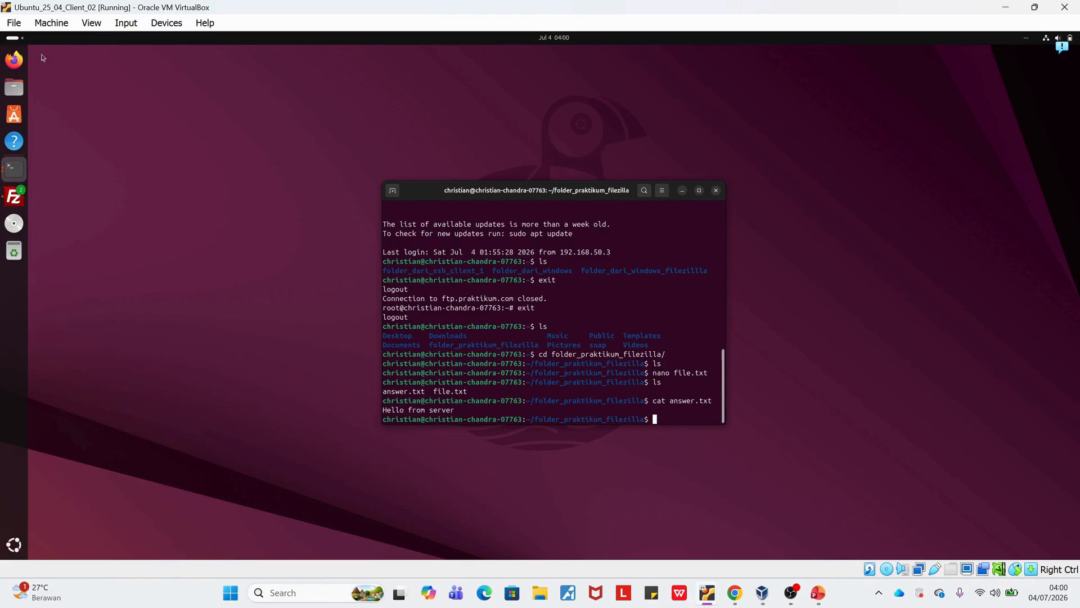
{"action": "left_click", "coordinate": [14, 59]}
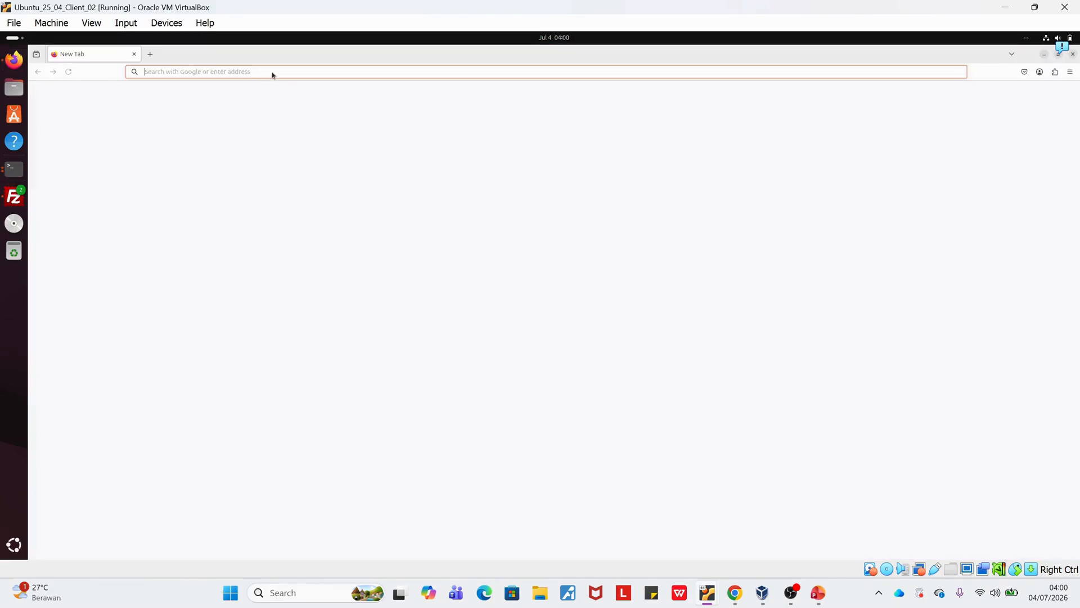
{"action": "type", "text": "pr"}
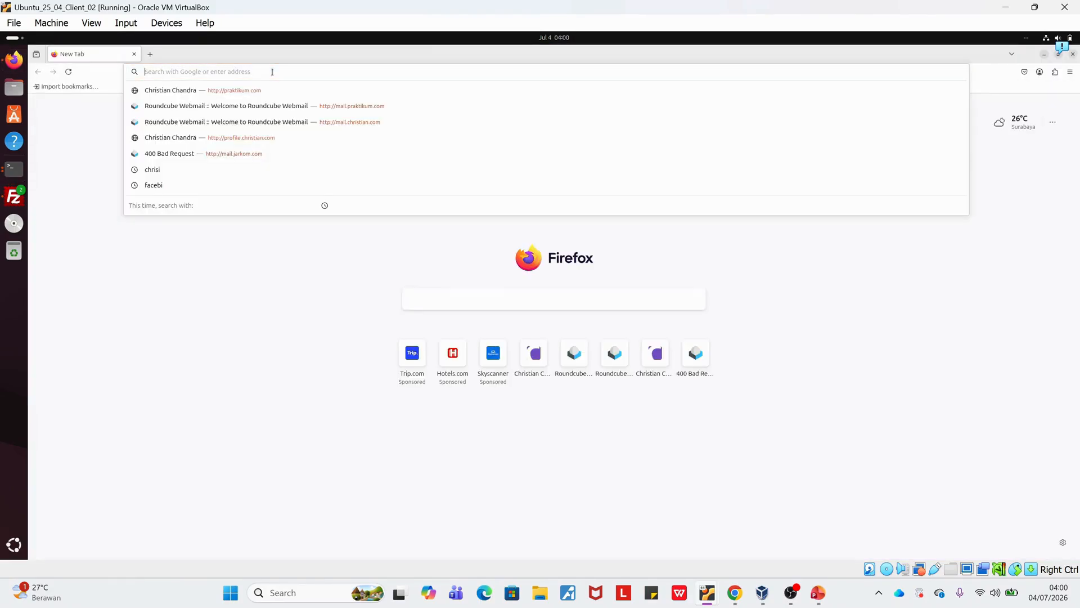
{"action": "type", "text": "aktikum"}
{"action": "key", "text": "Return"}
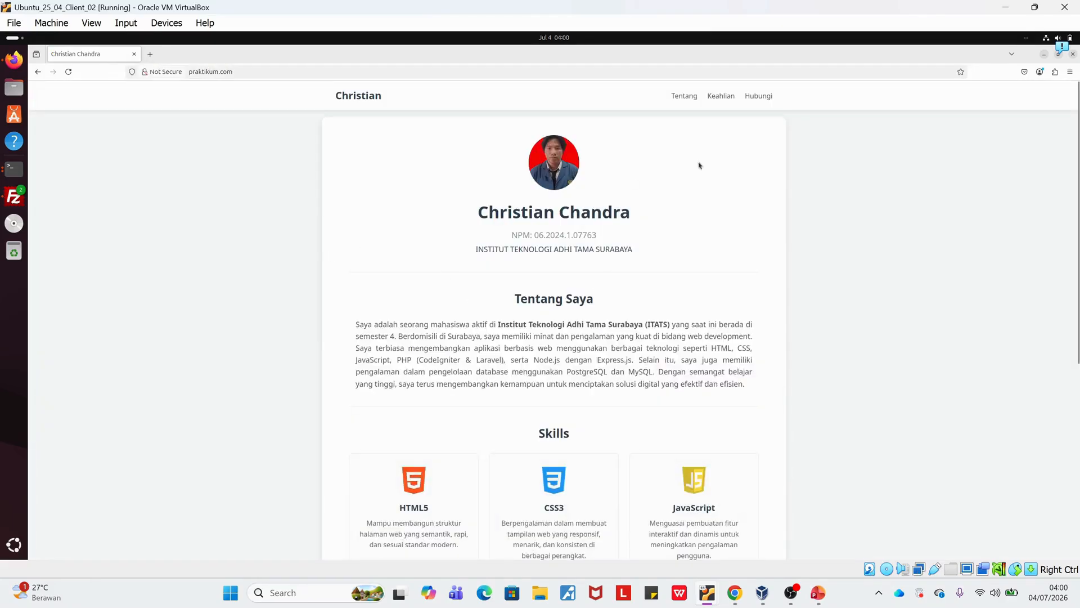
{"action": "left_click", "coordinate": [150, 54]}
{"action": "type", "text": "www."}
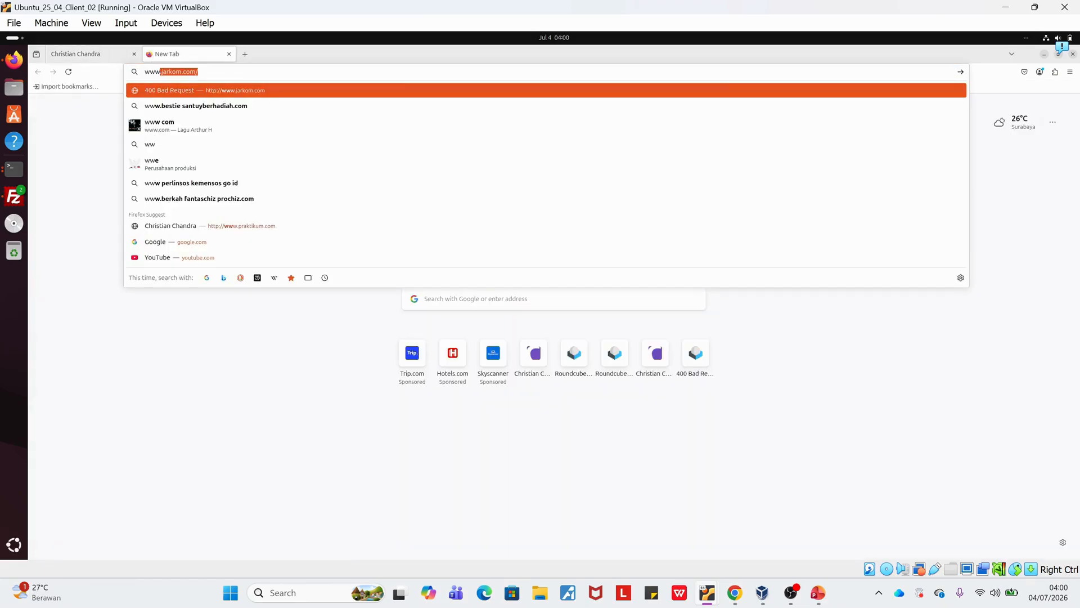
{"action": "type", "text": "praktikum"}
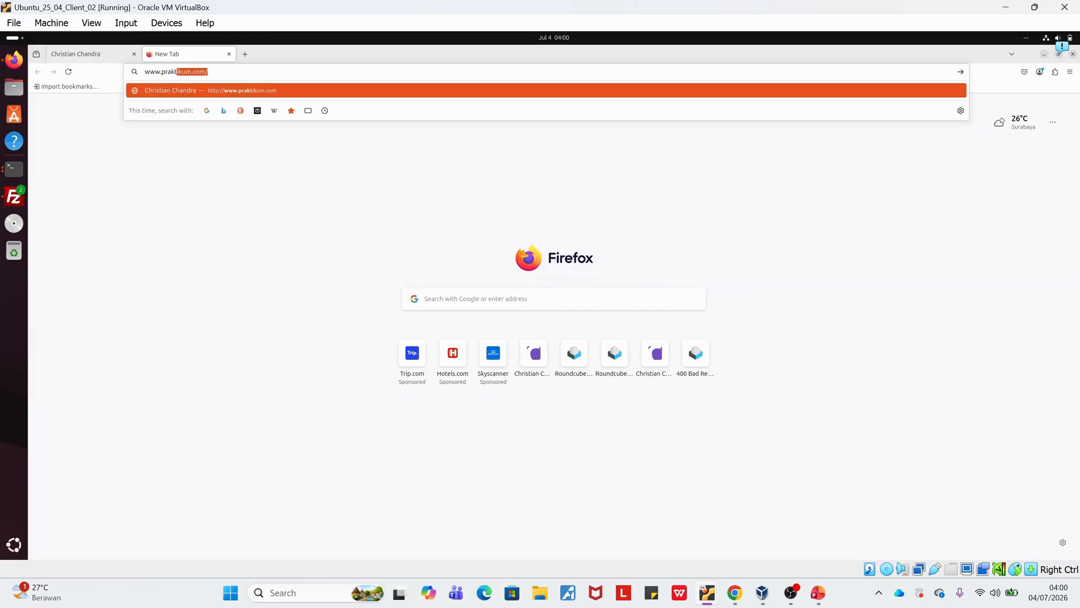
{"action": "key", "text": "Return"}
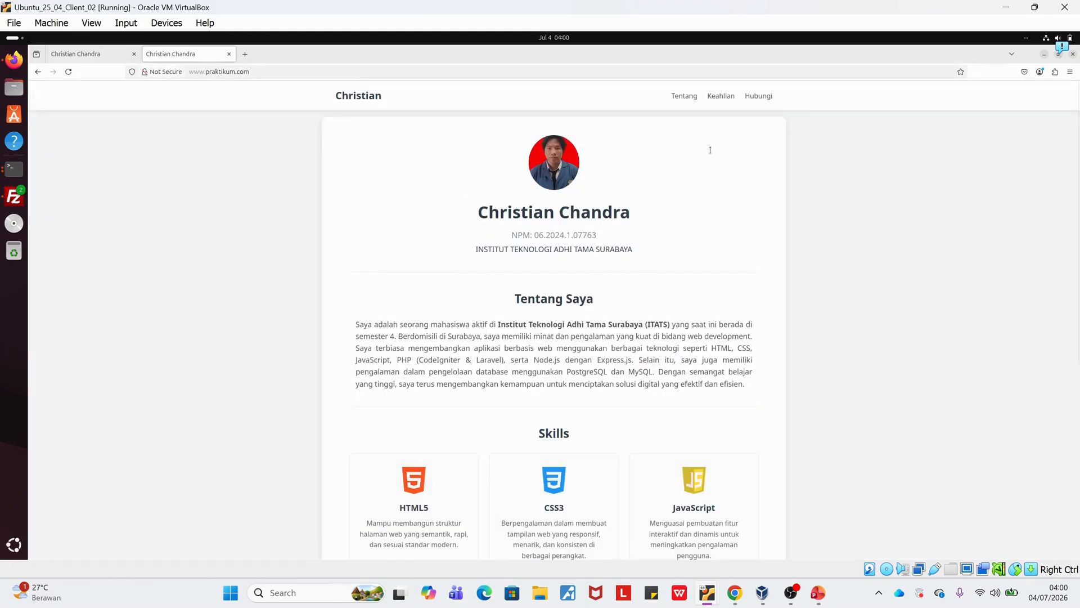
{"action": "scroll", "coordinate": [664, 279], "scroll_direction": "down", "scroll_amount": 5}
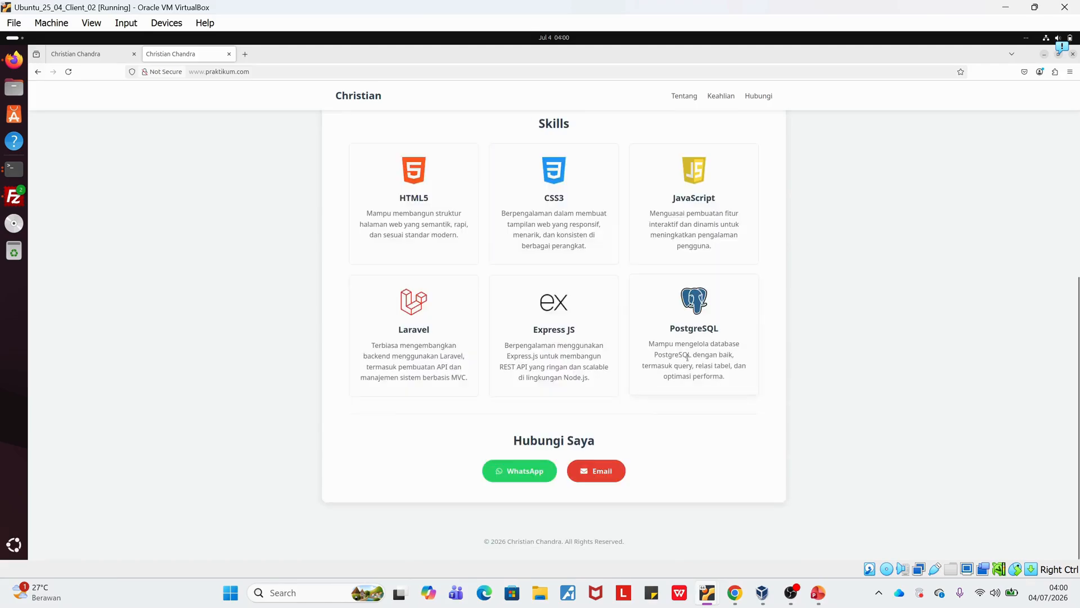
{"action": "scroll", "coordinate": [687, 357], "scroll_direction": "up", "scroll_amount": 5}
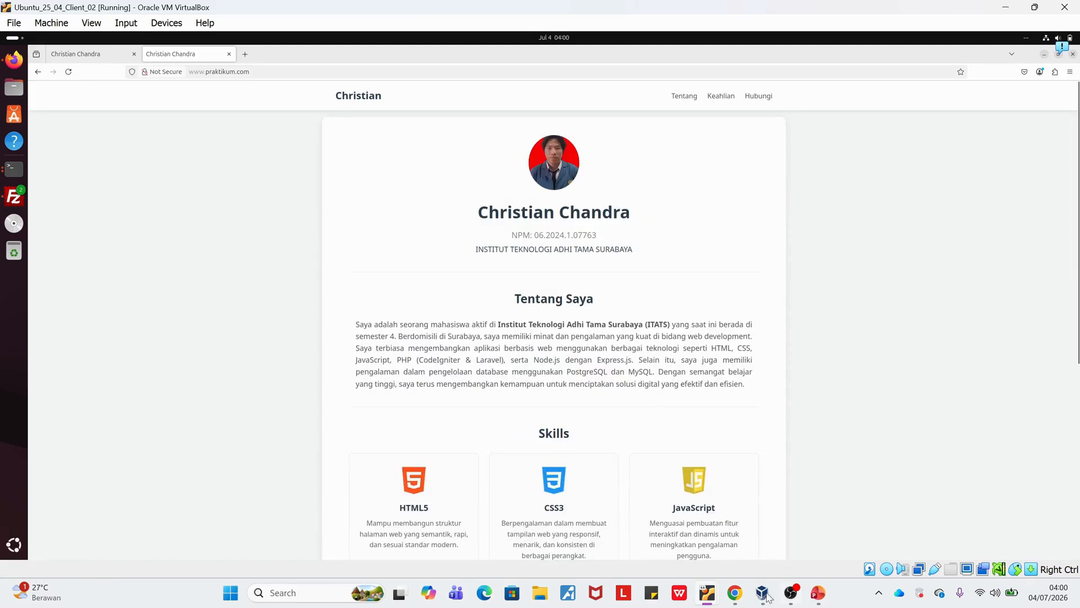
Switch to the assignment PDF in Chrome and review the remaining SOAL 1 requirements on FTP and domain resolution.
{"action": "left_click", "coordinate": [735, 595]}
{"action": "scroll", "coordinate": [513, 352], "scroll_direction": "down", "scroll_amount": 1}
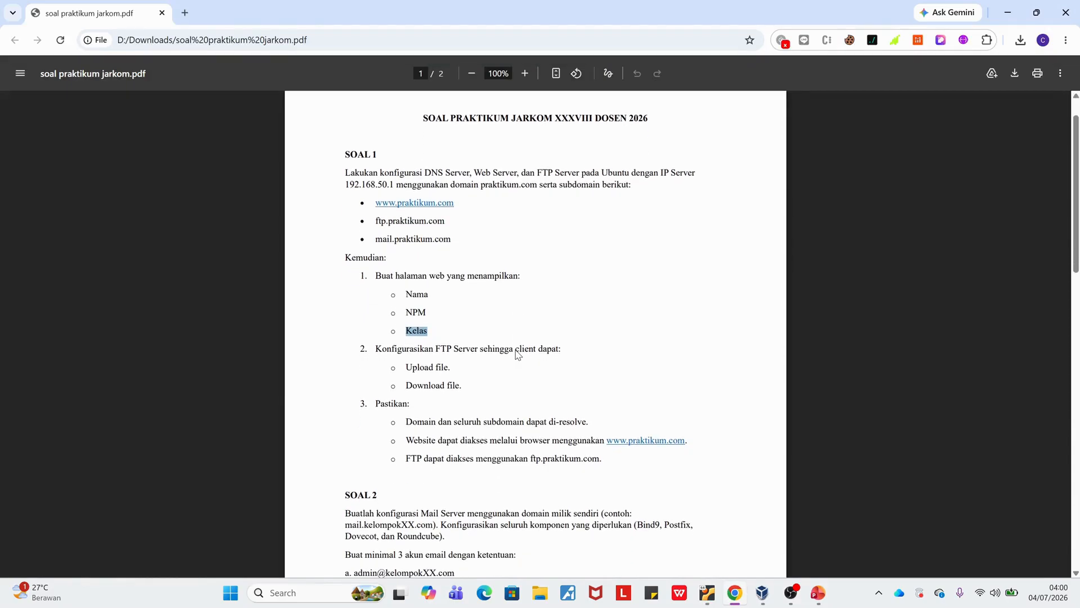
{"action": "left_click_drag", "start_coordinate": [390, 355], "coordinate": [453, 353]}
{"action": "left_click", "coordinate": [453, 354]}
{"action": "scroll", "coordinate": [462, 403], "scroll_direction": "down", "scroll_amount": 2}
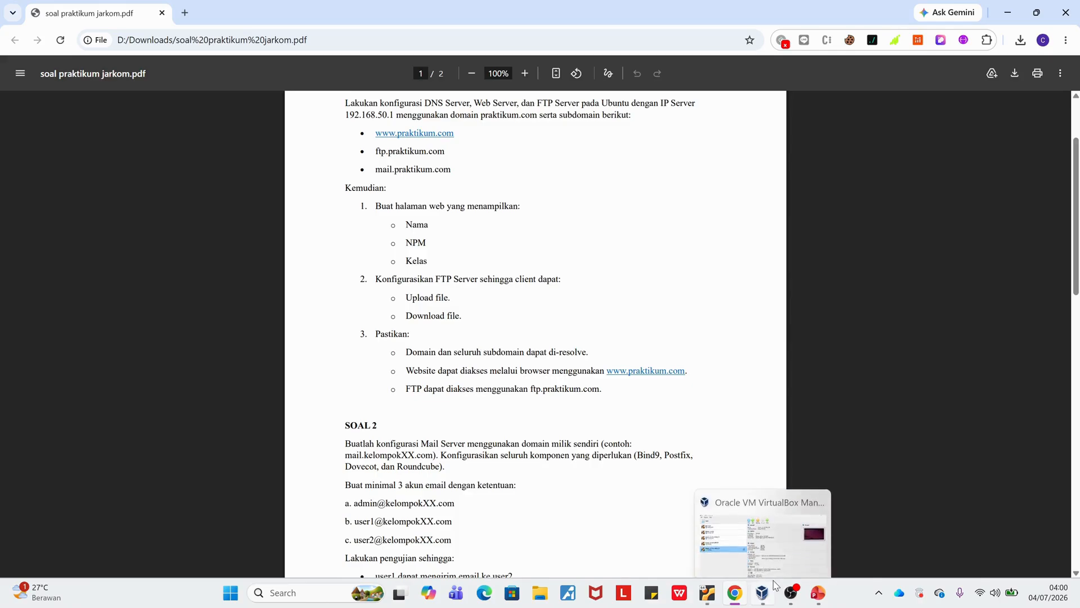
Return to the client VM's terminal, open a root shell with sudo -i and clear the screen.
{"action": "mouse_move", "coordinate": [790, 591]}
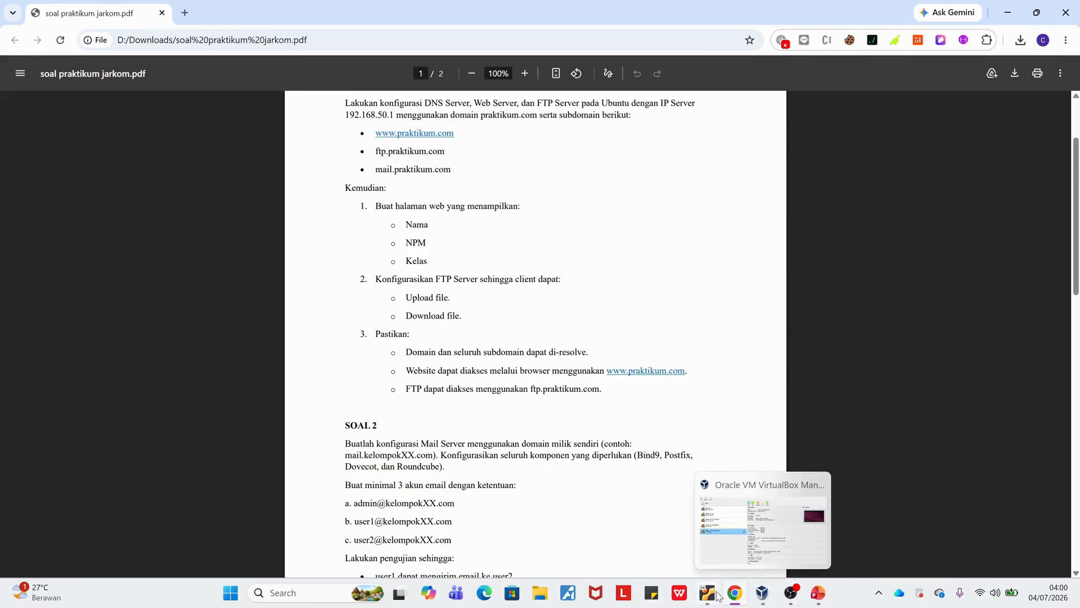
{"action": "mouse_move", "coordinate": [707, 592]}
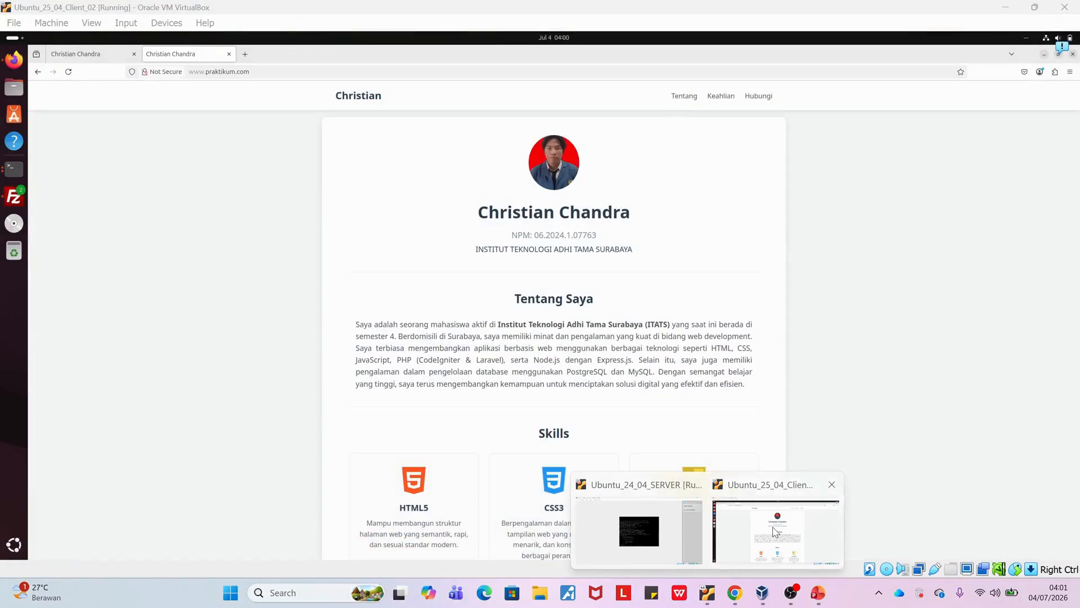
{"action": "left_click", "coordinate": [777, 532]}
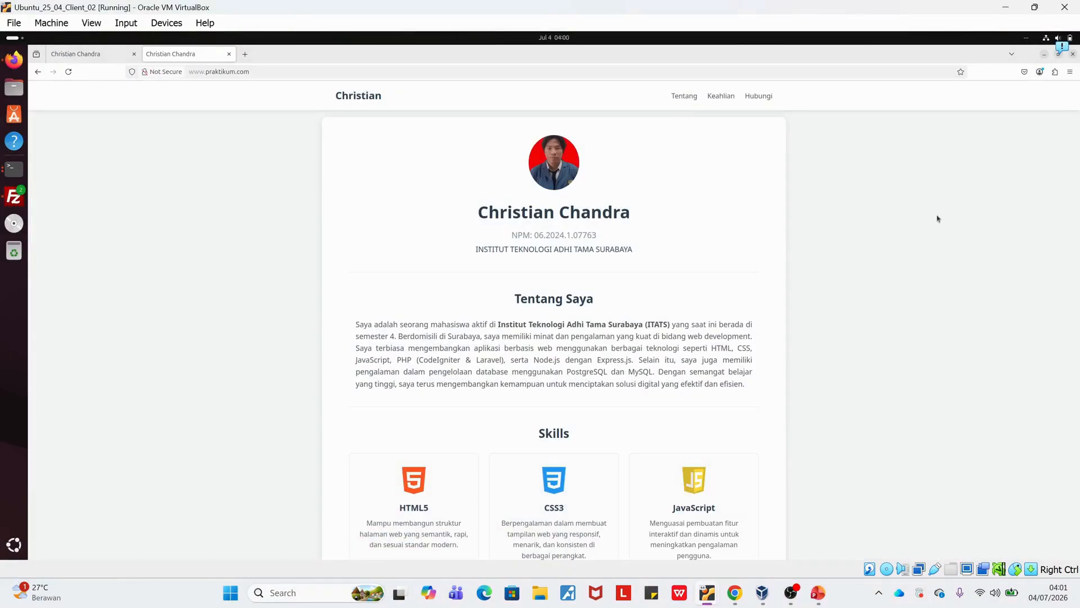
{"action": "left_click", "coordinate": [1044, 54]}
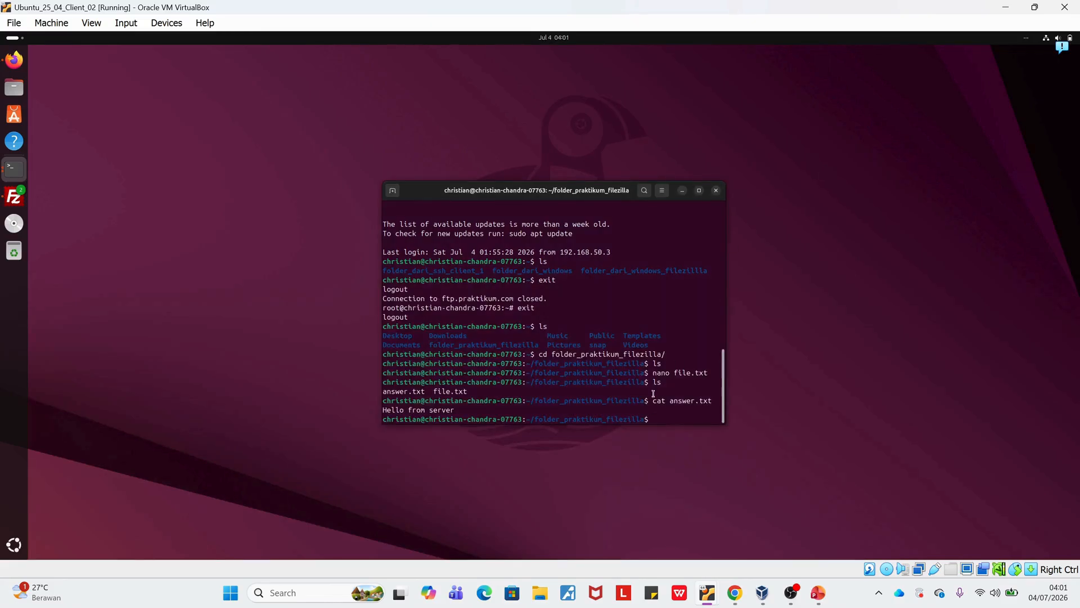
{"action": "type", "text": "cd"}
{"action": "key", "text": "Return"}
{"action": "type", "text": "sudo -i"}
{"action": "key", "text": "Return"}
{"action": "type", "text": "clear"}
{"action": "key", "text": "Return"}
Ping the server at 192.168.50.1 from the client and stop the ping after a few replies.
{"action": "type", "text": "pin"}
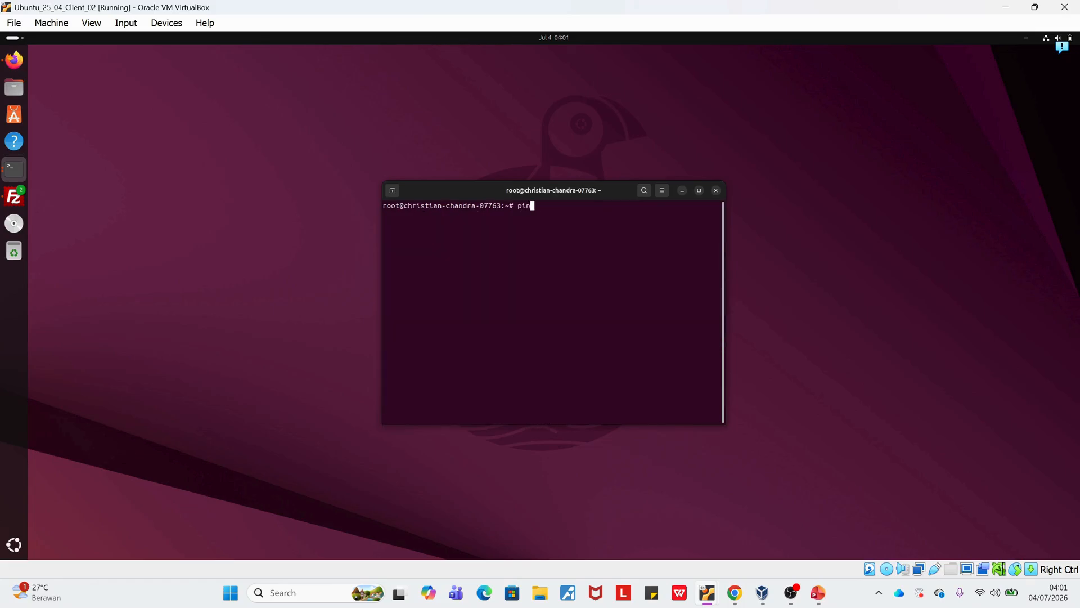
{"action": "type", "text": "g 192.168.50.1"}
{"action": "key", "text": "Return"}
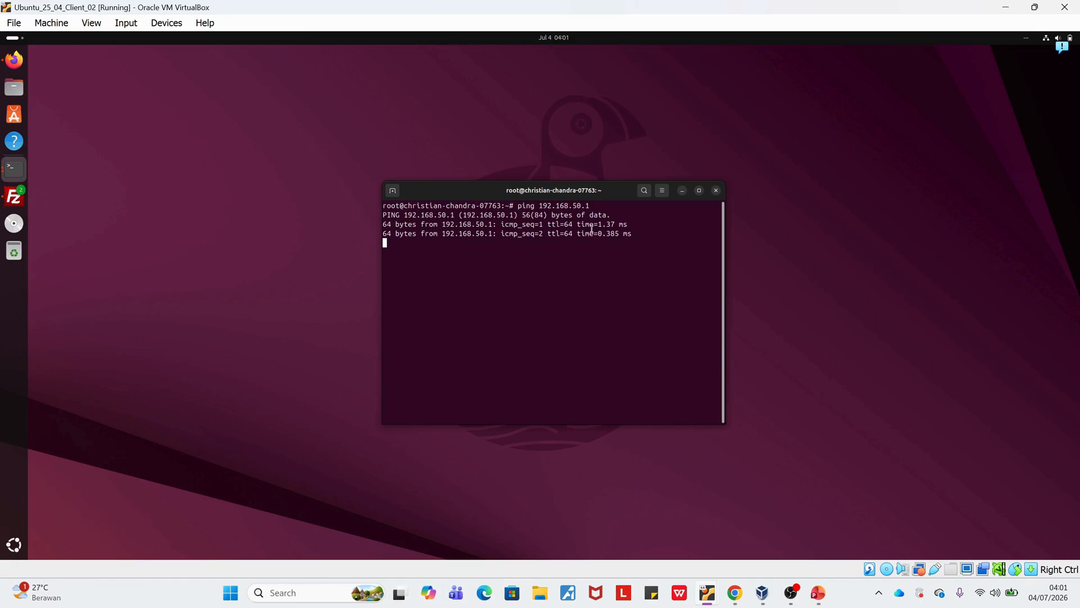
{"action": "key", "text": "ctrl+c"}
{"action": "type", "text": "nsloo"}
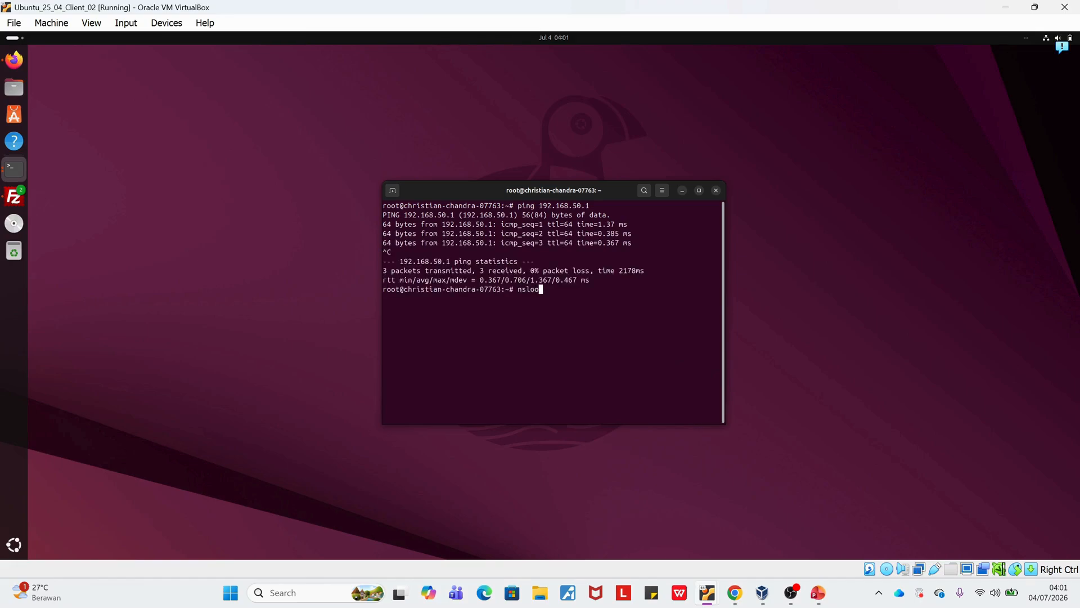
{"action": "type", "text": "kup praktikum.com"}
{"action": "key", "text": "Return"}
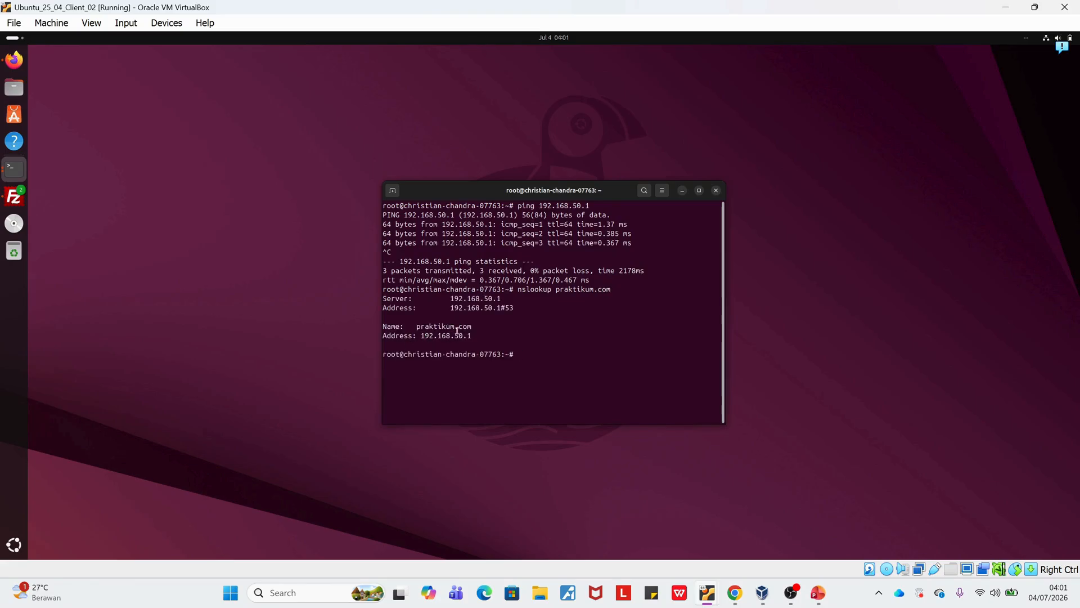
{"action": "type", "text": "nslookup www.praktikum.com"}
{"action": "key", "text": "Return"}
Run nslookup on the ftp.praktikum.com and mail.praktikum.com subdomains.
{"action": "type", "text": "nslookup ftp.praktikum.co"}
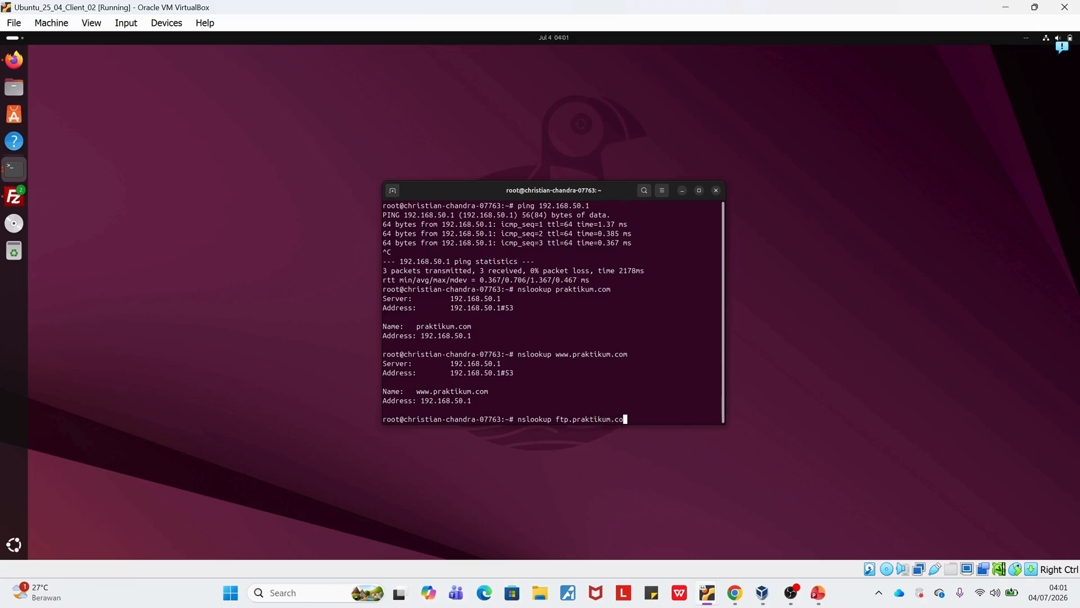
{"action": "type", "text": "m"}
{"action": "key", "text": "Return"}
{"action": "type", "text": "nslookup"}
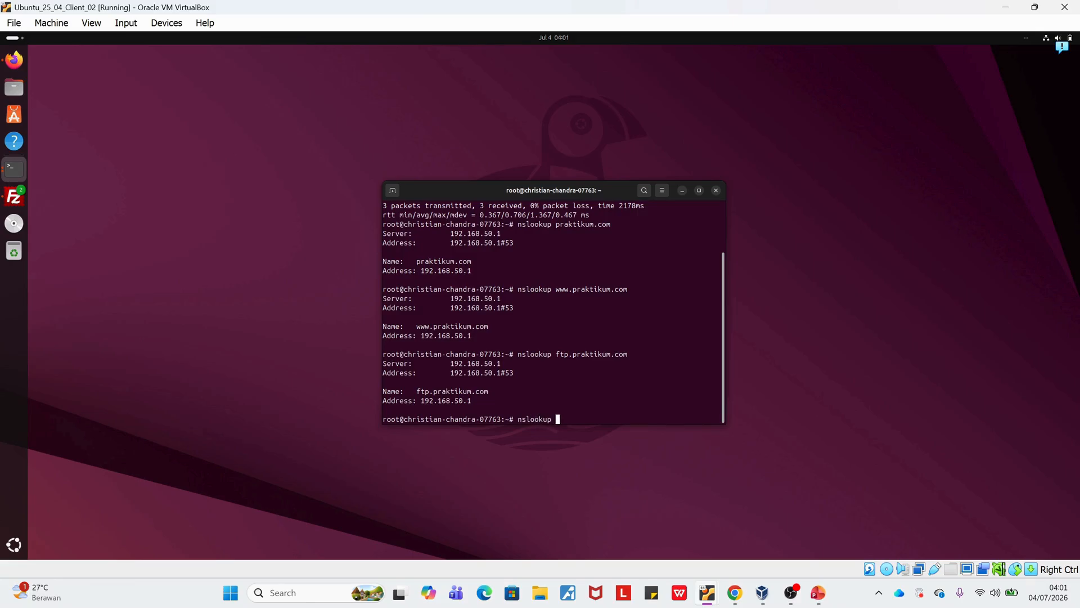
{"action": "type", "text": " mail.praktikum.com"}
{"action": "key", "text": "Return"}
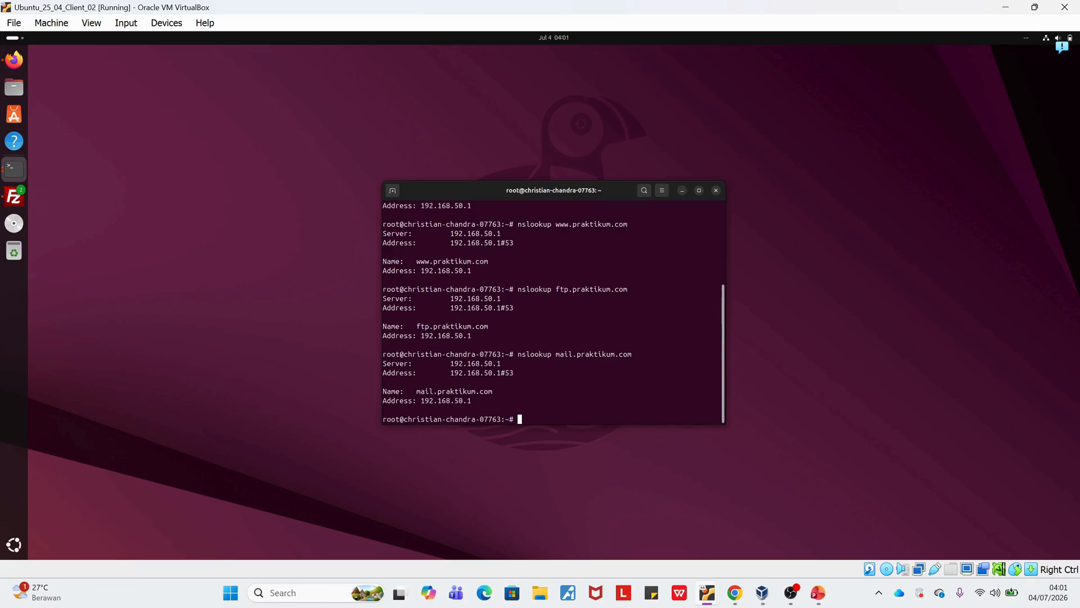
Switch to the assignment PDF in Chrome and review the website and FTP access requirements and the SOAL 2 mail server task.
{"action": "mouse_move", "coordinate": [708, 592]}
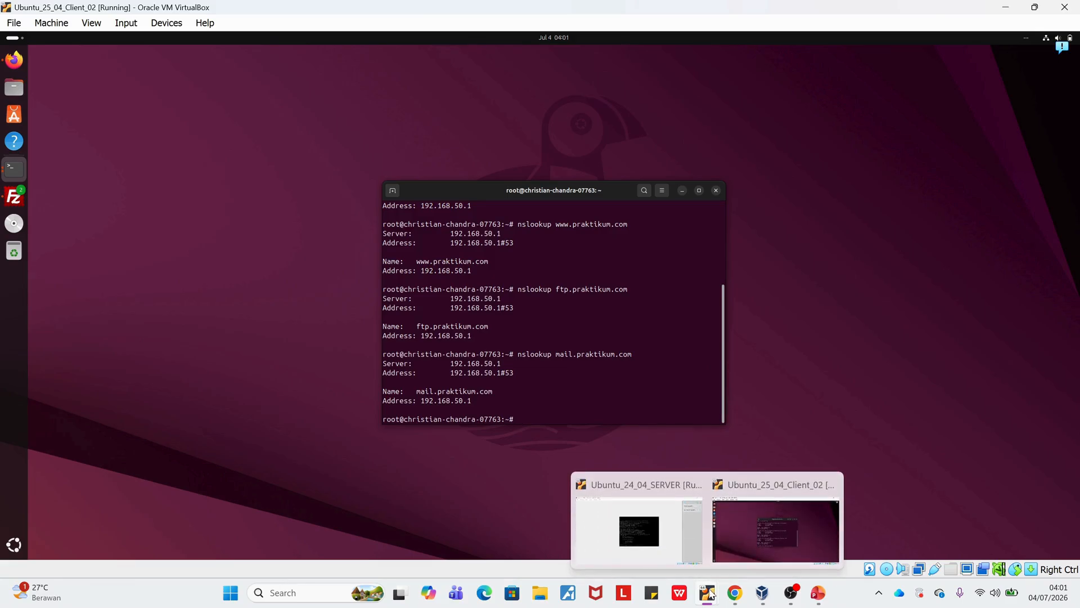
{"action": "mouse_move", "coordinate": [684, 541]}
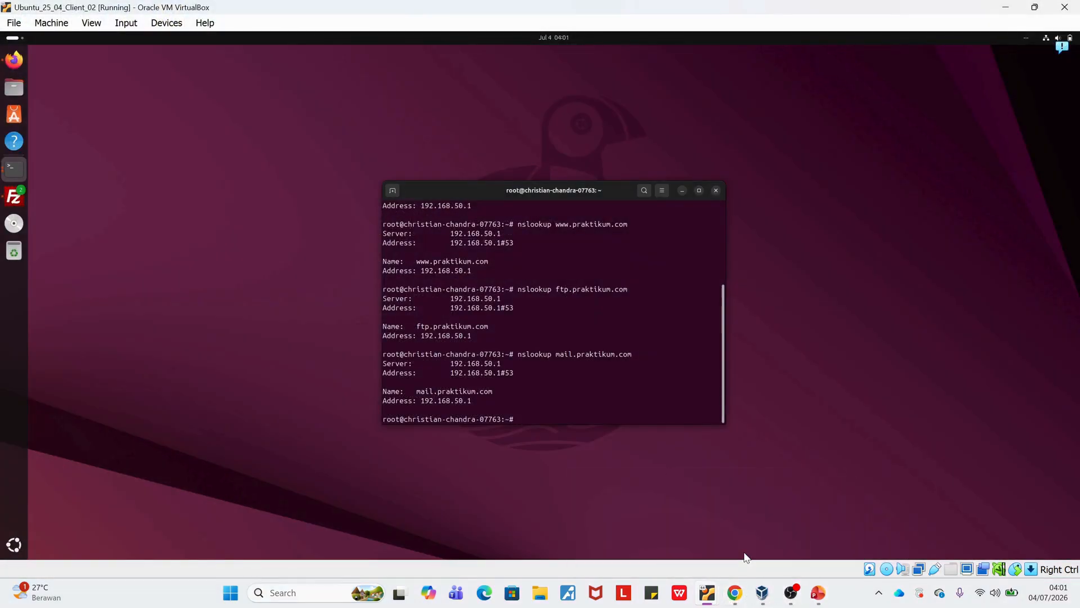
{"action": "left_click", "coordinate": [735, 592]}
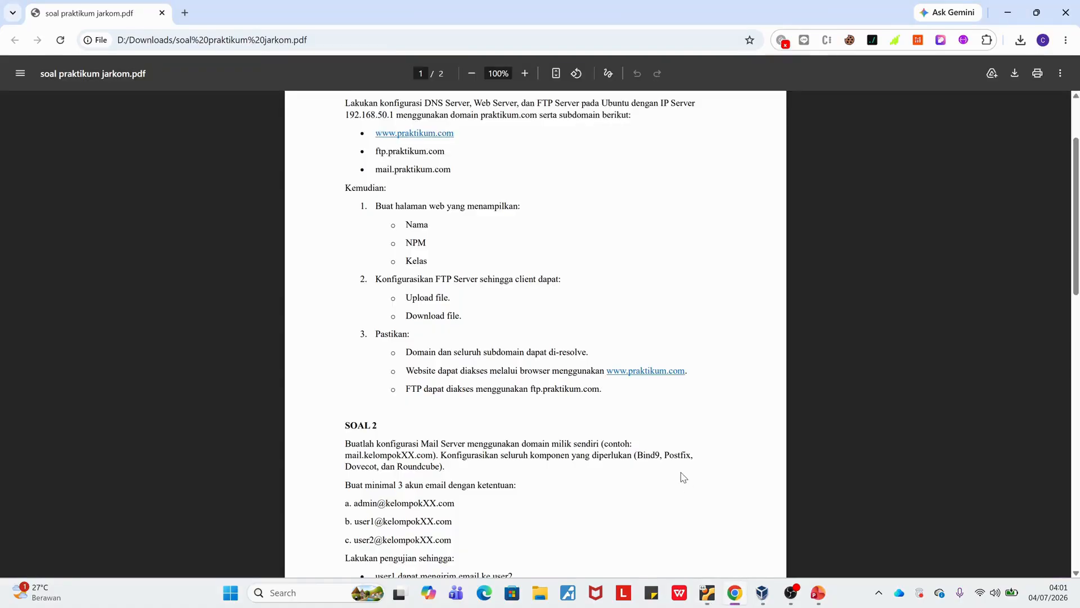
{"action": "left_click_drag", "start_coordinate": [405, 370], "coordinate": [700, 369]}
{"action": "left_click", "coordinate": [439, 397]}
{"action": "left_click_drag", "start_coordinate": [410, 391], "coordinate": [606, 395]}
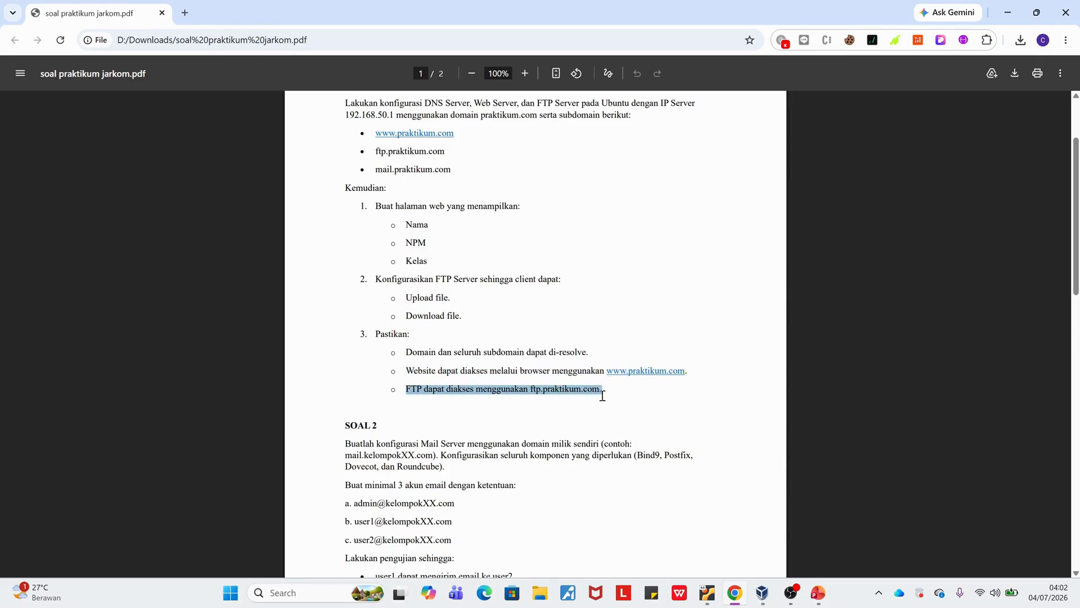
{"action": "scroll", "coordinate": [536, 419], "scroll_direction": "down", "scroll_amount": 1}
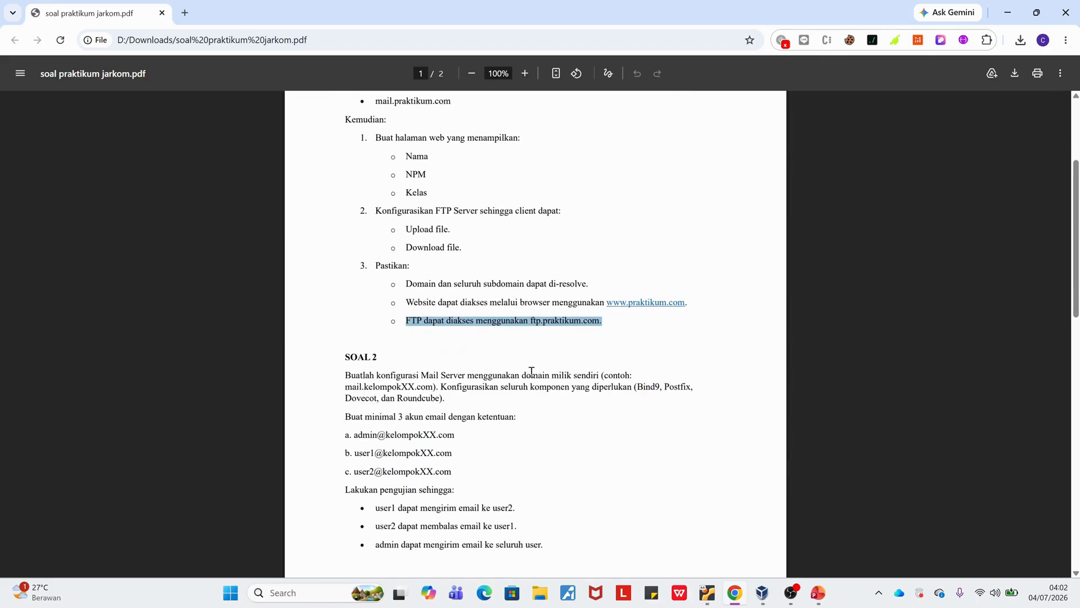
{"action": "scroll", "coordinate": [531, 371], "scroll_direction": "up", "scroll_amount": 2}
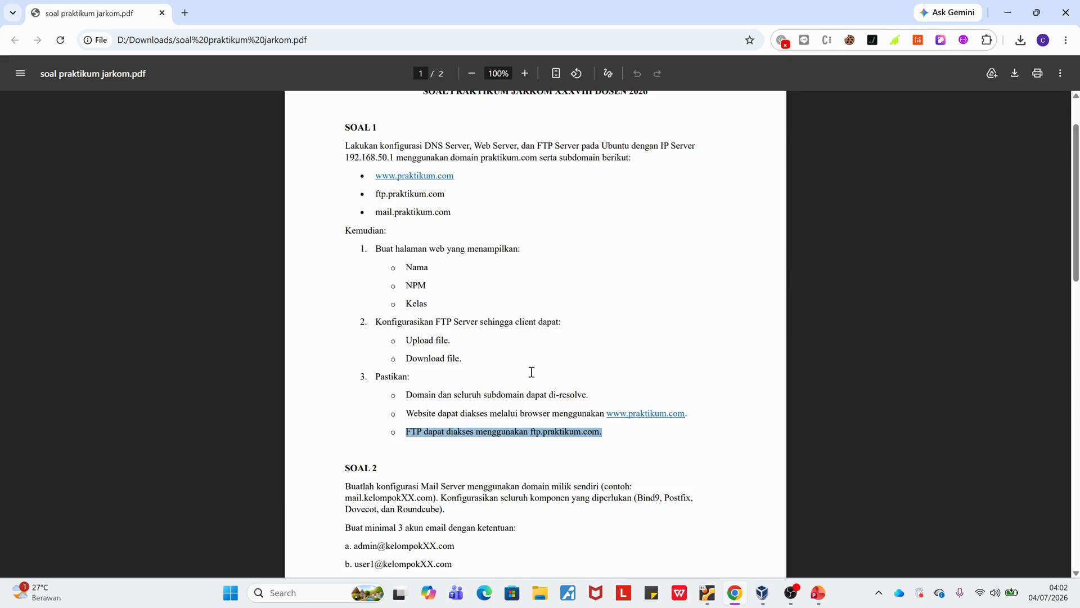
{"action": "scroll", "coordinate": [530, 371], "scroll_direction": "down", "scroll_amount": 1}
{"action": "scroll", "coordinate": [461, 402], "scroll_direction": "down", "scroll_amount": 2}
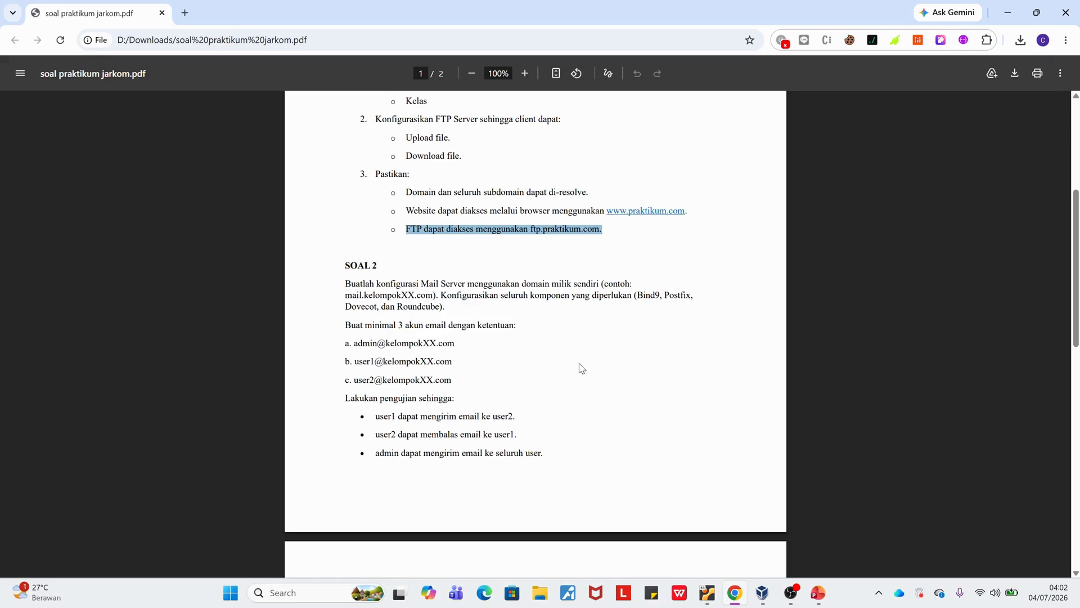
Switch to the Ubuntu server VM, return to the root home directory and clear the terminal.
{"action": "mouse_move", "coordinate": [774, 593]}
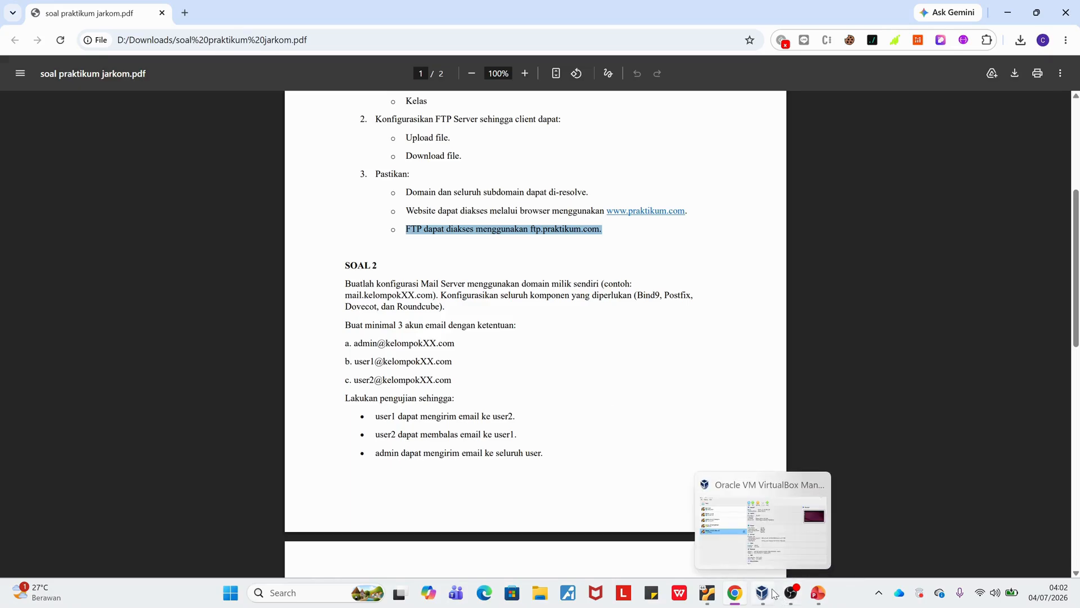
{"action": "mouse_move", "coordinate": [707, 592]}
{"action": "left_click", "coordinate": [674, 552]}
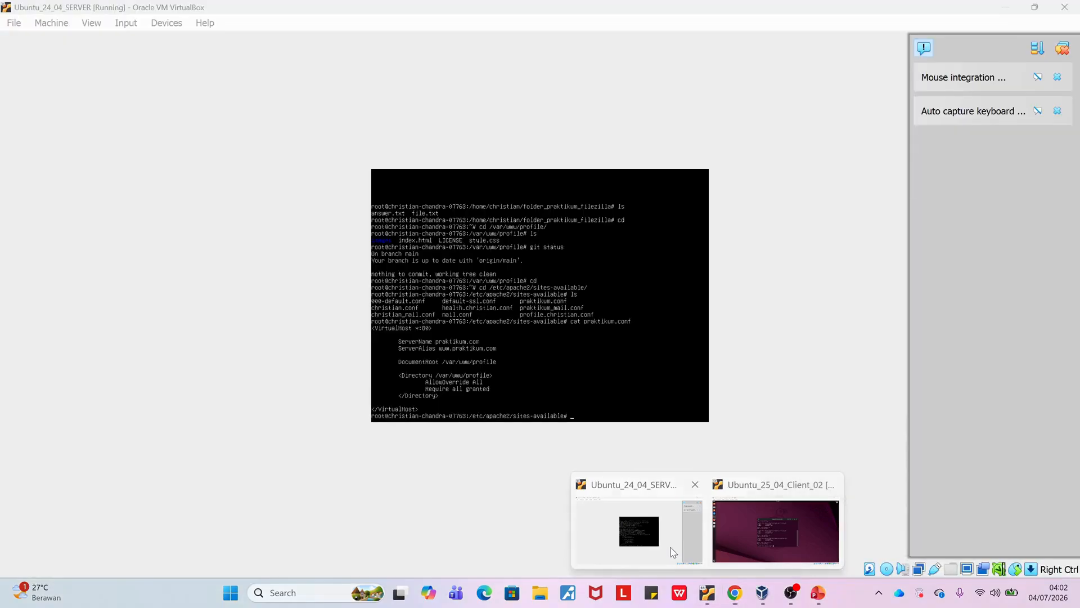
{"action": "left_click", "coordinate": [674, 551]}
{"action": "key", "text": "Return"}
{"action": "type", "text": "cler"}
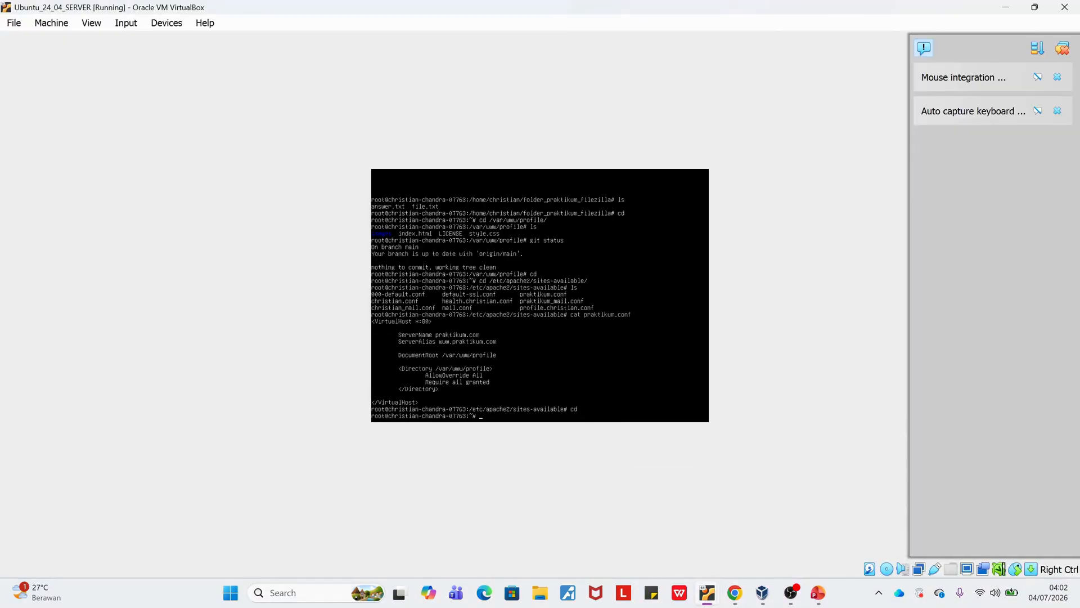
{"action": "key", "text": "Return"}
{"action": "type", "text": "clea"}
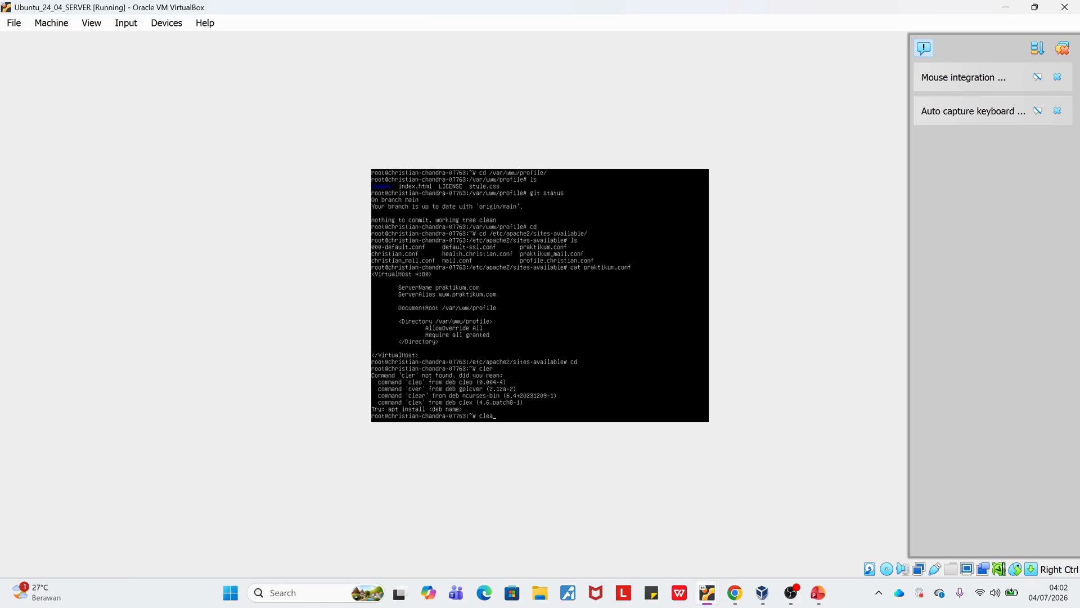
{"action": "type", "text": "r"}
{"action": "key", "text": "Return"}
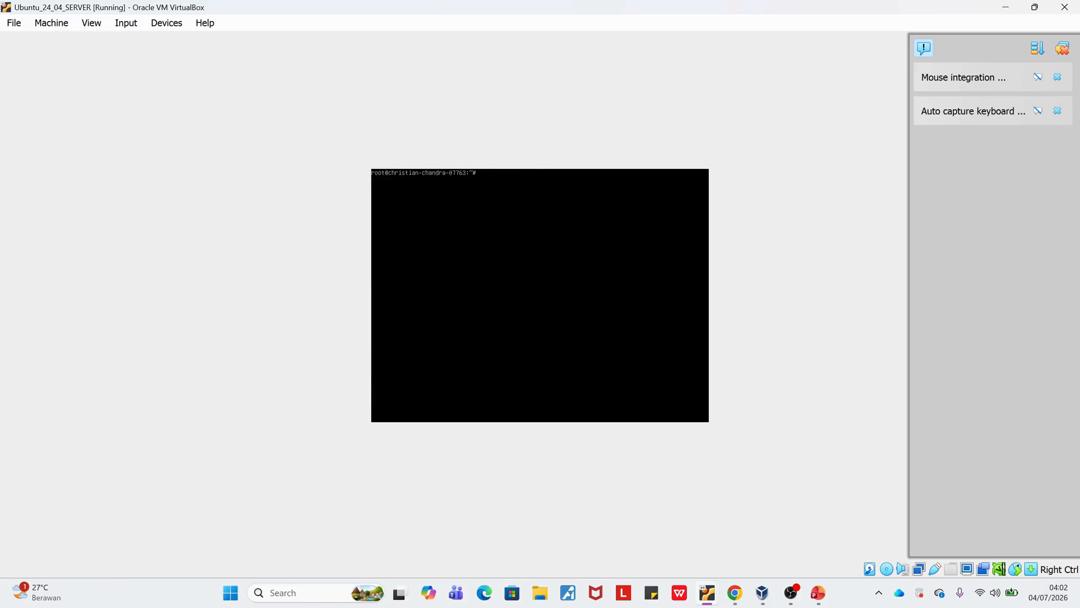
Open the Dovecot configuration file /etc/dovecot/conf.d/10-mail.conf in nano.
{"action": "type", "text": "cat /etc/dovecot/"}
{"action": "key", "text": "BackSpace"}
{"action": "key", "text": "BackSpace"}
{"action": "key", "text": "BackSpace"}
{"action": "key", "text": "BackSpace"}
{"action": "key", "text": "BackSpace"}
{"action": "key", "text": "BackSpace"}
{"action": "key", "text": "BackSpace"}
{"action": "key", "text": "BackSpace"}
{"action": "key", "text": "BackSpace"}
{"action": "key", "text": "BackSpace"}
{"action": "key", "text": "BackSpace"}
{"action": "key", "text": "BackSpace"}
{"action": "key", "text": "BackSpace"}
{"action": "key", "text": "BackSpace"}
{"action": "key", "text": "BackSpace"}
{"action": "key", "text": "BackSpace"}
{"action": "type", "text": "nano /etc/dovecot/conf.d/10-mai"}
{"action": "key", "text": "Tab"}
{"action": "key", "text": "Return"}
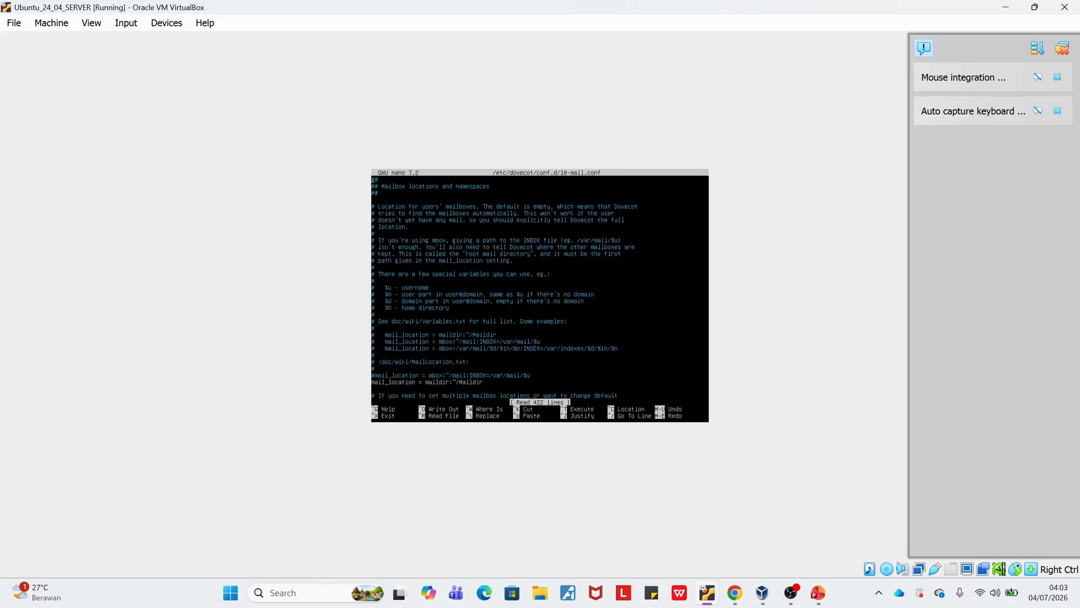
Look through 10-mail.conf, examine the mail_location setting, and exit nano without making changes.
{"action": "key", "text": "Down"}
{"action": "key", "text": "Down"}
{"action": "key", "text": "Down"}
{"action": "key", "text": "Down"}
{"action": "key", "text": "Down"}
{"action": "key", "text": "Down"}
{"action": "key", "text": "Down"}
{"action": "key", "text": "Down"}
{"action": "key", "text": "Down"}
{"action": "key", "text": "Down"}
{"action": "key", "text": "Down"}
{"action": "key", "text": "Down"}
{"action": "key", "text": "Down"}
{"action": "key", "text": "Down"}
{"action": "key", "text": "Down"}
{"action": "key", "text": "Down"}
{"action": "key", "text": "Down"}
{"action": "key", "text": "Down"}
{"action": "key", "text": "Down"}
{"action": "key", "text": "Down"}
{"action": "key", "text": "Down"}
{"action": "key", "text": "Down"}
{"action": "key", "text": "Down"}
{"action": "key", "text": "Down"}
{"action": "key", "text": "Down"}
{"action": "key", "text": "Down"}
{"action": "key", "text": "Down"}
{"action": "key", "text": "Down"}
{"action": "key", "text": "Down"}
{"action": "key", "text": "Down"}
{"action": "key", "text": "Down"}
{"action": "key", "text": "Down"}
{"action": "key", "text": "Down"}
{"action": "key", "text": "Down"}
{"action": "key", "text": "Down"}
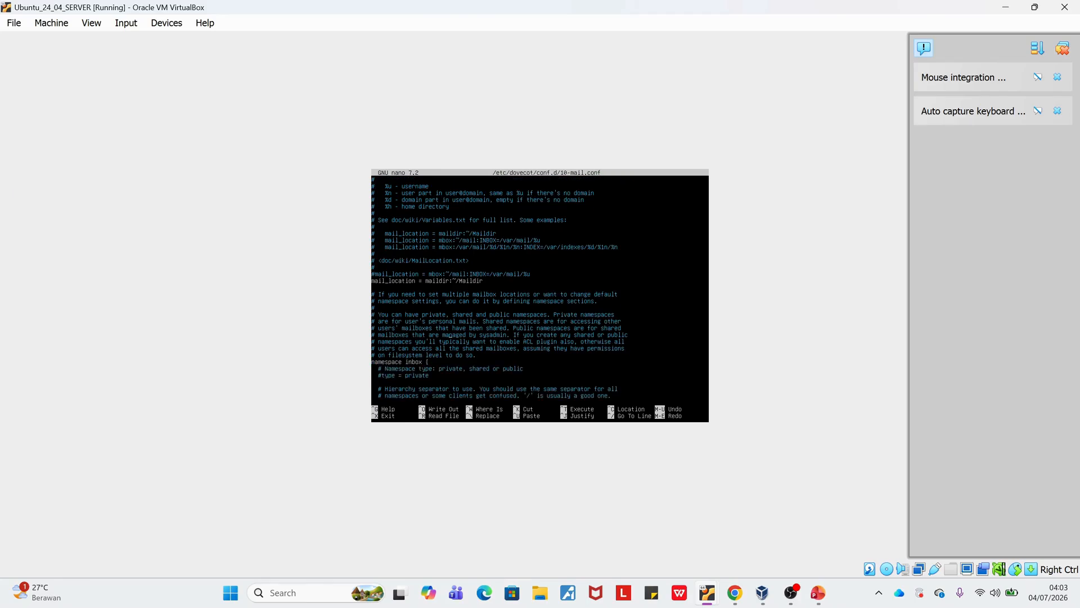
{"action": "key", "text": "Down"}
{"action": "key", "text": "Down"}
{"action": "key", "text": "Down"}
{"action": "key", "text": "Down"}
{"action": "key", "text": "Down"}
{"action": "key", "text": "Down"}
{"action": "key", "text": "Down"}
{"action": "key", "text": "Down"}
{"action": "key", "text": "Down"}
{"action": "key", "text": "Down"}
{"action": "key", "text": "Down"}
{"action": "key", "text": "Down"}
{"action": "key", "text": "Down"}
{"action": "key", "text": "Down"}
{"action": "key", "text": "Down"}
{"action": "key", "text": "Down"}
{"action": "key", "text": "Down"}
{"action": "key", "text": "Down"}
{"action": "key", "text": "Down"}
{"action": "key", "text": "Down"}
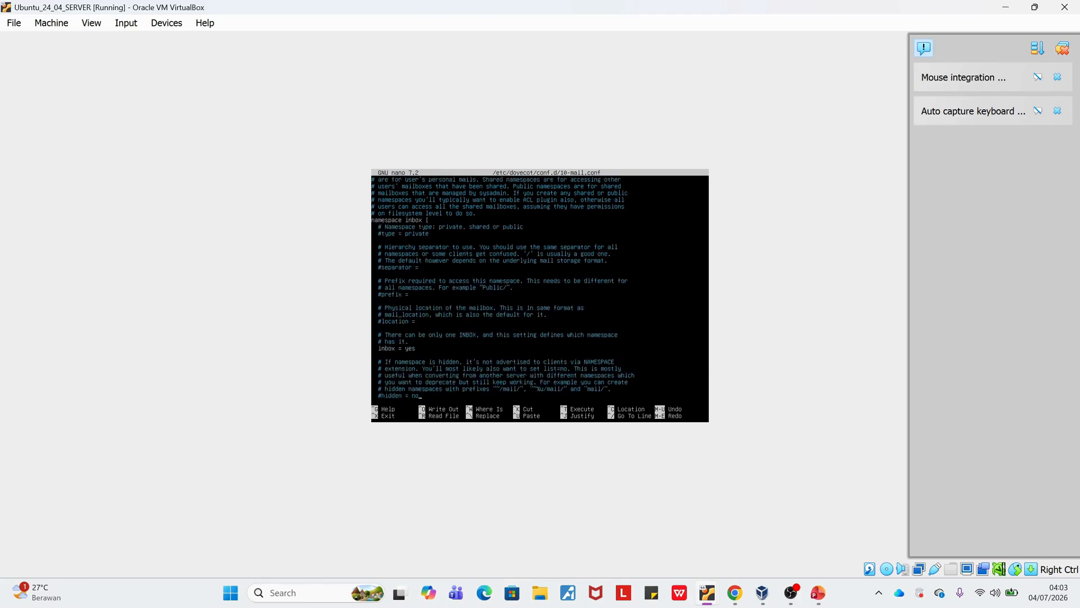
{"action": "key", "text": "Down"}
{"action": "key", "text": "Down"}
{"action": "key", "text": "Down"}
{"action": "key", "text": "Down"}
{"action": "key", "text": "Down"}
{"action": "key", "text": "Down"}
{"action": "key", "text": "Down"}
{"action": "key", "text": "Down"}
{"action": "key", "text": "Down"}
{"action": "key", "text": "Down"}
{"action": "key", "text": "Down"}
{"action": "key", "text": "Down"}
{"action": "key", "text": "Down"}
{"action": "key", "text": "Down"}
{"action": "key", "text": "Down"}
{"action": "key", "text": "Down"}
{"action": "key", "text": "Down"}
{"action": "key", "text": "Down"}
{"action": "key", "text": "Down"}
{"action": "key", "text": "Down"}
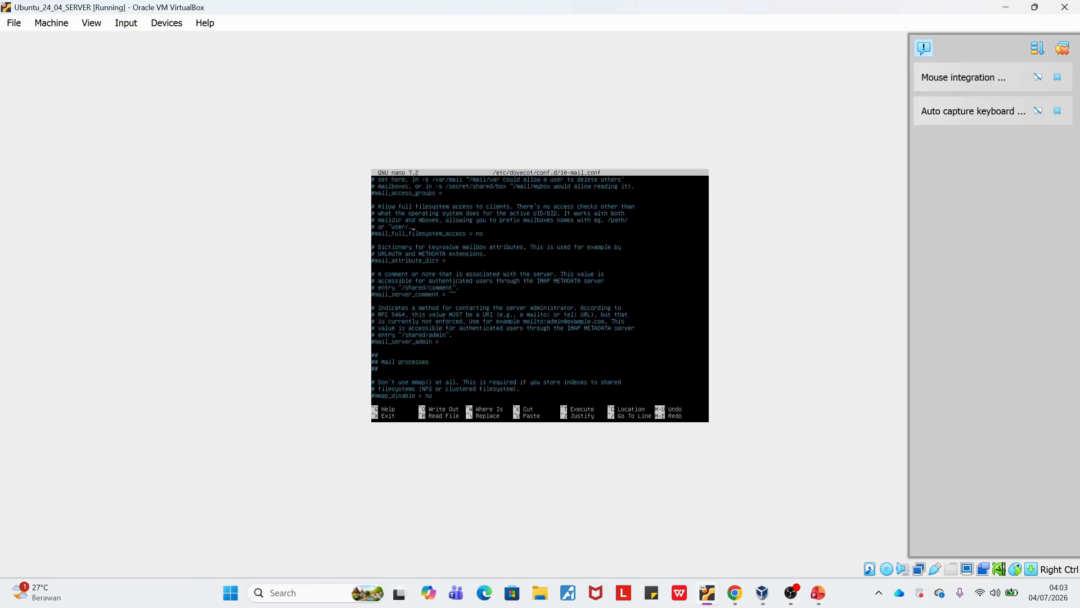
{"action": "key", "text": "Up"}
{"action": "key", "text": "Up"}
{"action": "key", "text": "Up"}
{"action": "key", "text": "Up"}
{"action": "key", "text": "Up"}
{"action": "key", "text": "Up"}
{"action": "key", "text": "Up"}
{"action": "key", "text": "Up"}
{"action": "key", "text": "Up"}
{"action": "key", "text": "Up"}
{"action": "key", "text": "Up"}
{"action": "key", "text": "Up"}
{"action": "key", "text": "Up"}
{"action": "key", "text": "Up"}
{"action": "key", "text": "Up"}
{"action": "key", "text": "Up"}
{"action": "key", "text": "Up"}
{"action": "key", "text": "Up"}
{"action": "key", "text": "Up"}
{"action": "key", "text": "Up"}
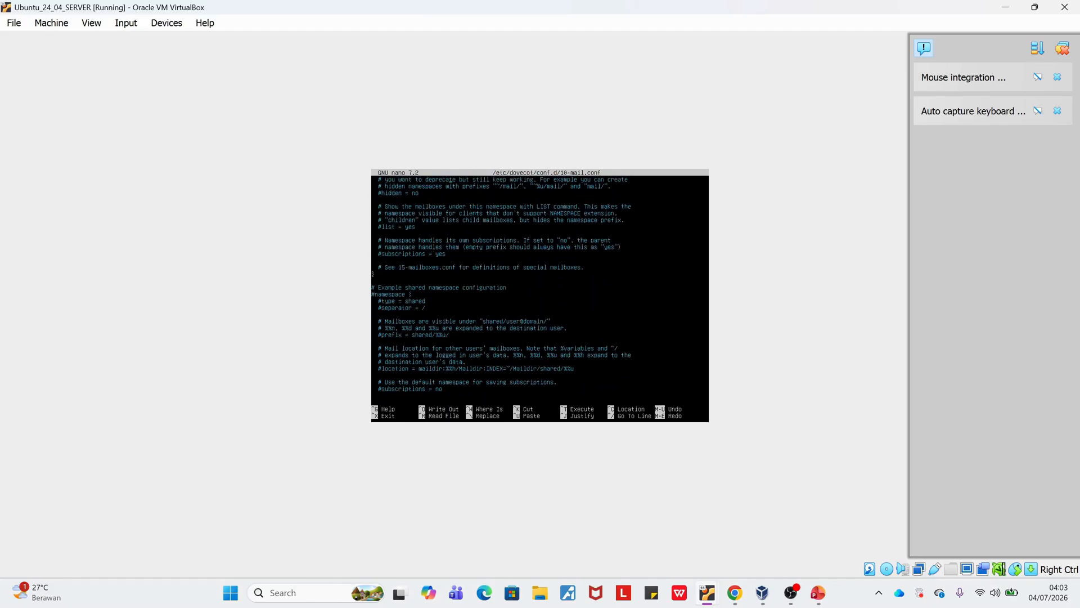
{"action": "key", "text": "Up"}
{"action": "key", "text": "Up"}
{"action": "key", "text": "Up"}
{"action": "key", "text": "Up"}
{"action": "key", "text": "Up"}
{"action": "key", "text": "Up"}
{"action": "key", "text": "Up"}
{"action": "key", "text": "Up"}
{"action": "key", "text": "Up"}
{"action": "key", "text": "Up"}
{"action": "key", "text": "Up"}
{"action": "key", "text": "Up"}
{"action": "key", "text": "Up"}
{"action": "key", "text": "Up"}
{"action": "key", "text": "Up"}
{"action": "key", "text": "Up"}
{"action": "key", "text": "Up"}
{"action": "key", "text": "Up"}
{"action": "key", "text": "Up"}
{"action": "key", "text": "Up"}
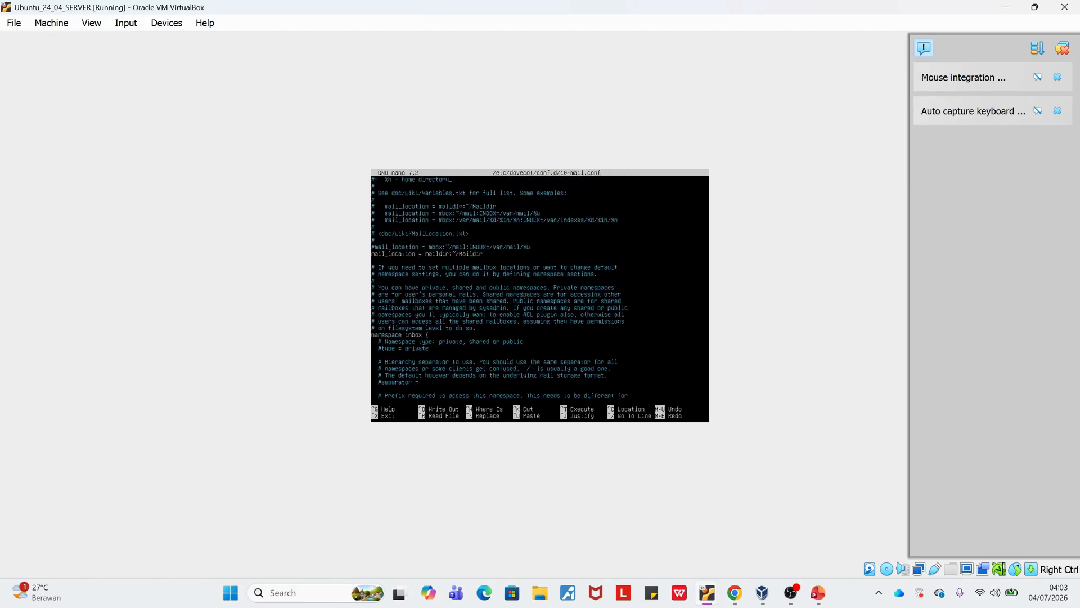
{"action": "key", "text": "Up"}
{"action": "key", "text": "Down"}
{"action": "key", "text": "Down"}
{"action": "key", "text": "Down"}
{"action": "key", "text": "Down"}
{"action": "key", "text": "ctrl+x"}
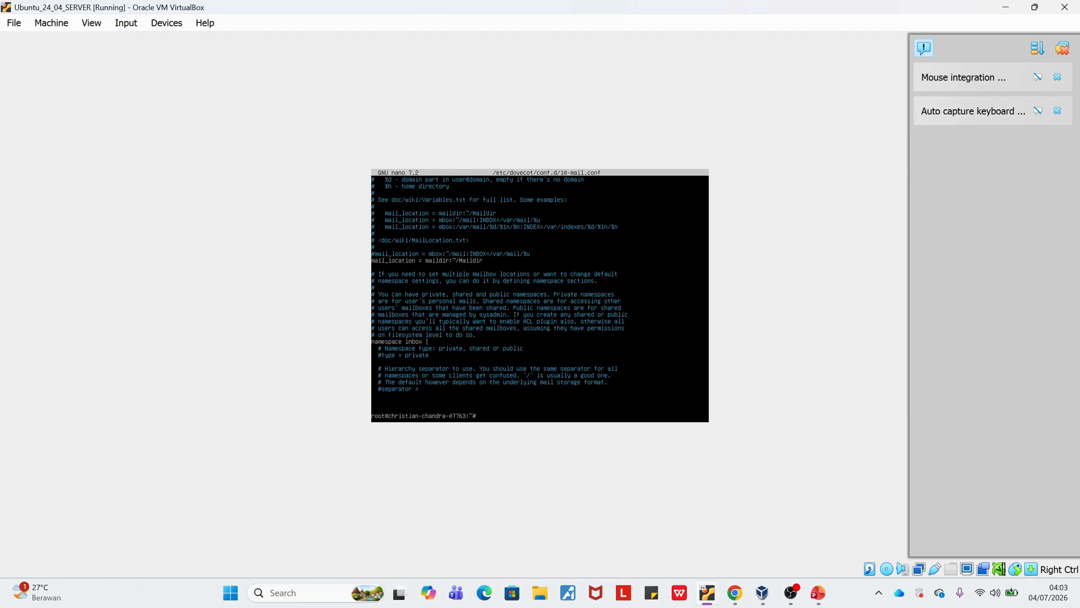
Start the Postfix reconfiguration wizard with dpkg-reconfigure postfix.
{"action": "type", "text": "deppkg-reconfigure postif"}
{"action": "key", "text": "BackSpace"}
{"action": "key", "text": "BackSpace"}
{"action": "type", "text": "fix"}
{"action": "key", "text": "Return"}
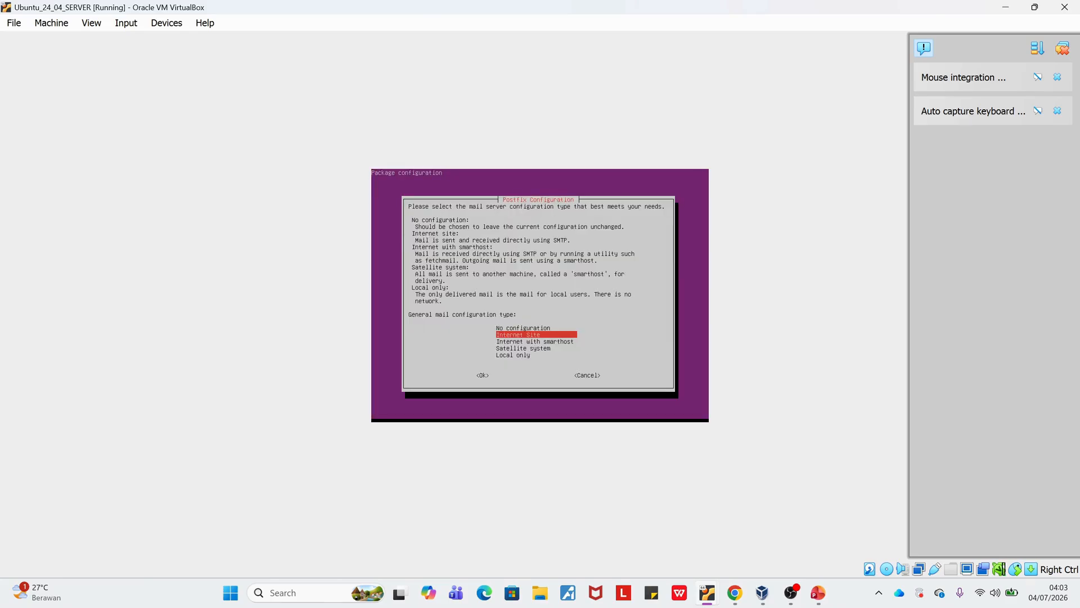
Choose Internet Site, accept the system mail name, blank root recipient and destinations praktikum.com, mail.praktikum.com, and decline forced synchronous updates.
{"action": "key", "text": "Return"}
{"action": "key", "text": "Tab"}
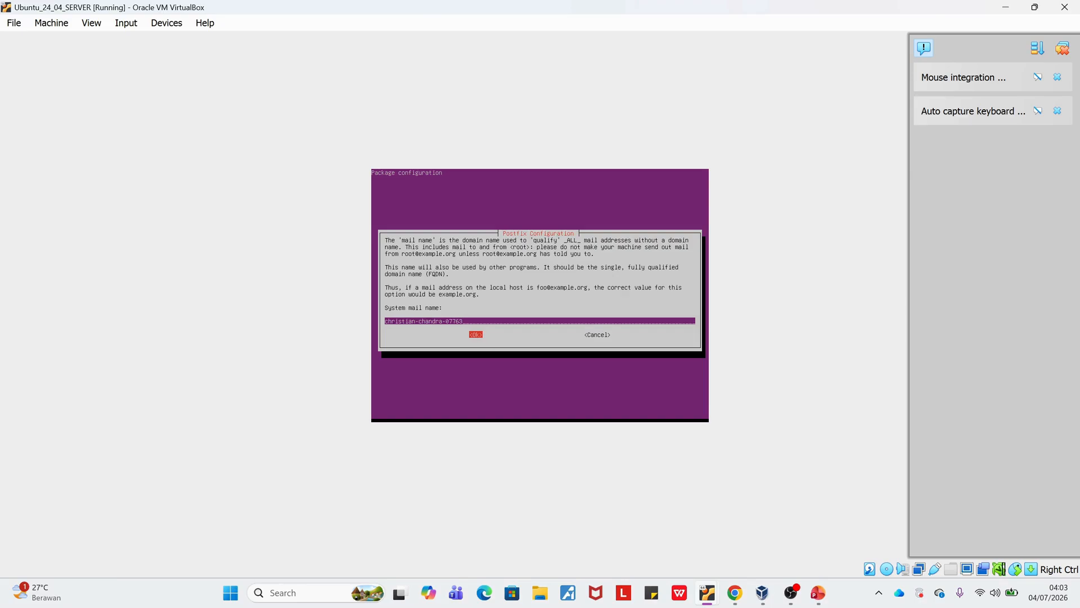
{"action": "key", "text": "Return"}
{"action": "key", "text": "Tab"}
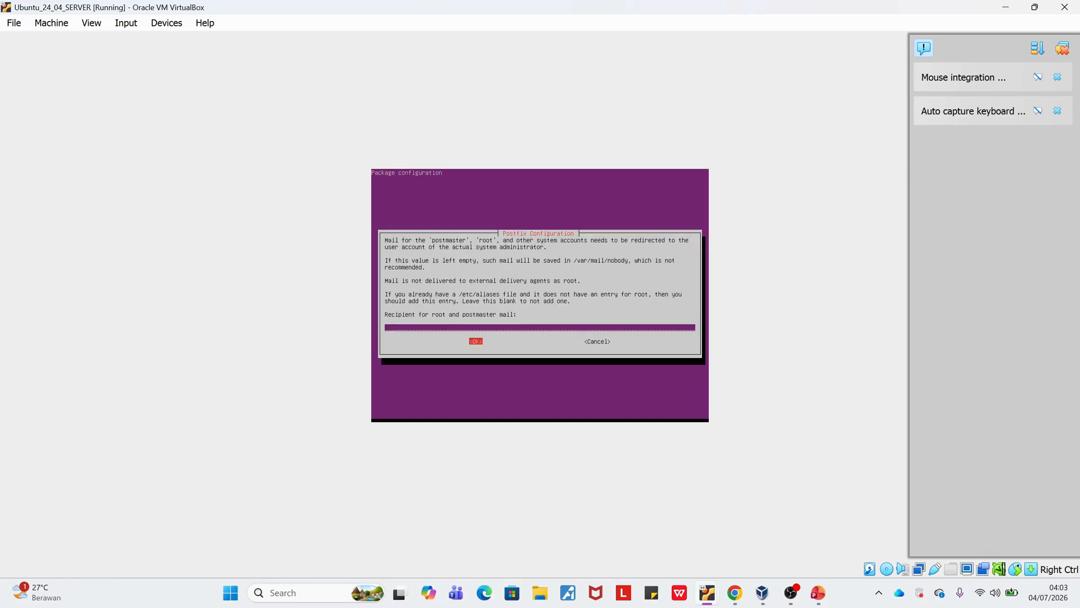
{"action": "key", "text": "Return"}
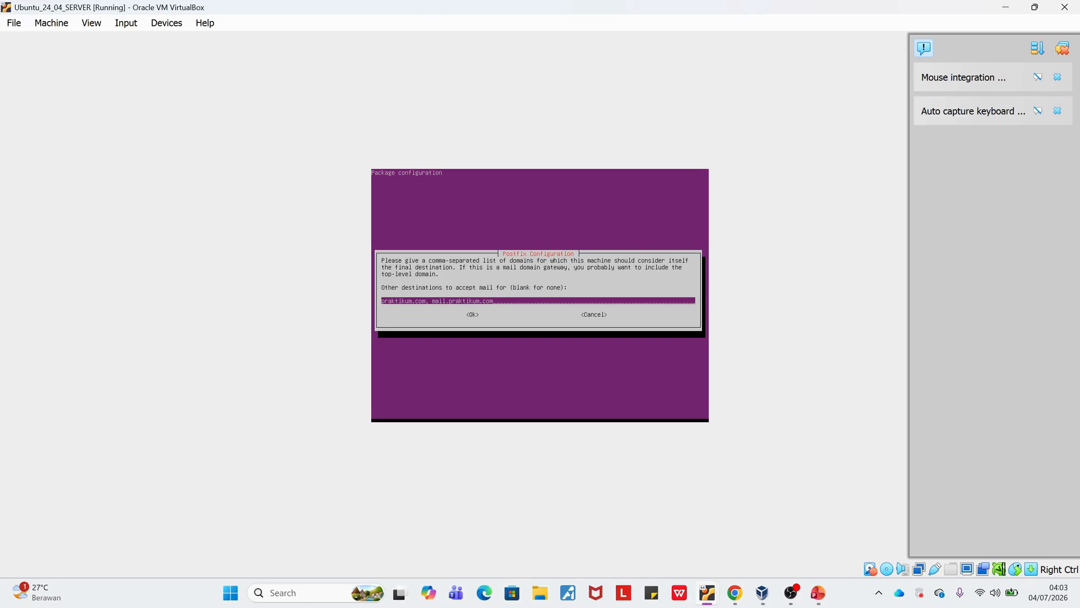
{"action": "key", "text": "Tab"}
{"action": "key", "text": "Return"}
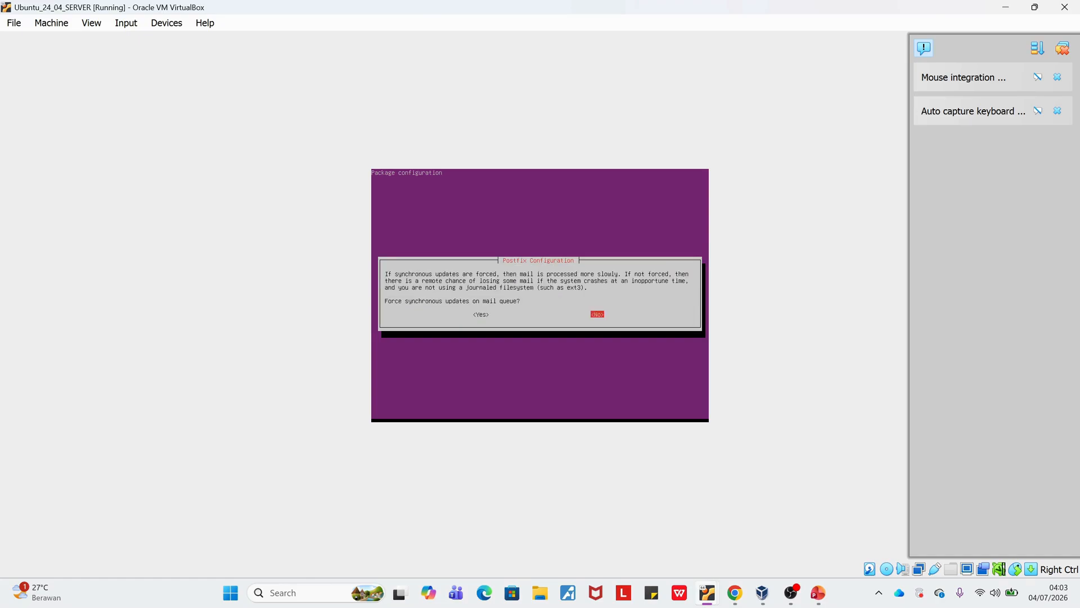
{"action": "key", "text": "Return"}
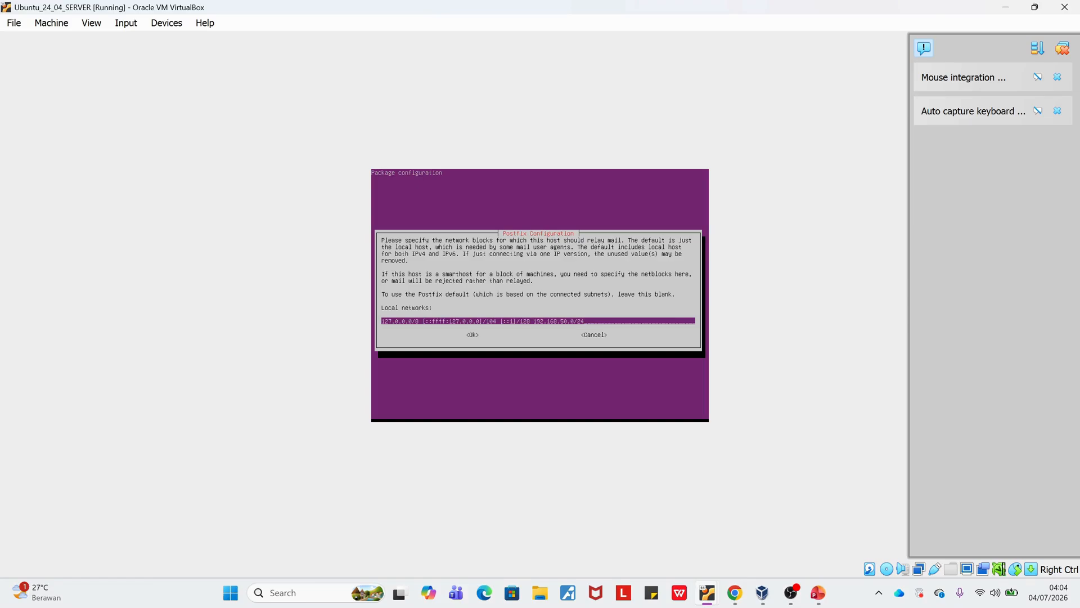
Finish the Postfix wizard, accepting local networks including 192.168.50.0/24, mailbox size limit 0, address extension character + and all internet protocols.
{"action": "key", "text": "Tab"}
{"action": "key", "text": "Return"}
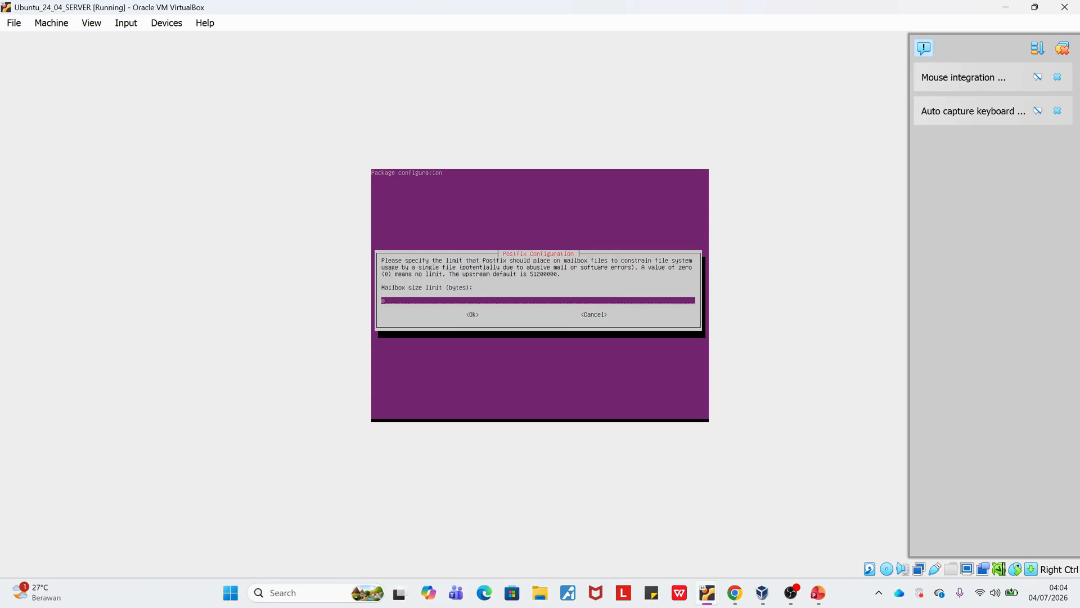
{"action": "key", "text": "Tab"}
{"action": "key", "text": "Return"}
{"action": "key", "text": "Tab"}
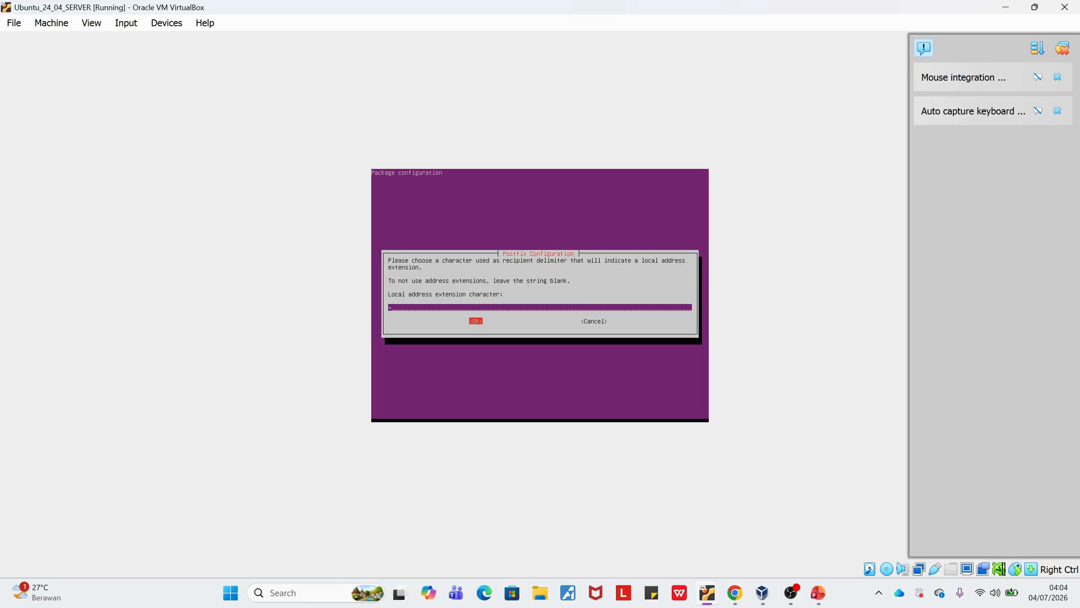
{"action": "key", "text": "Return"}
{"action": "key", "text": "Return"}
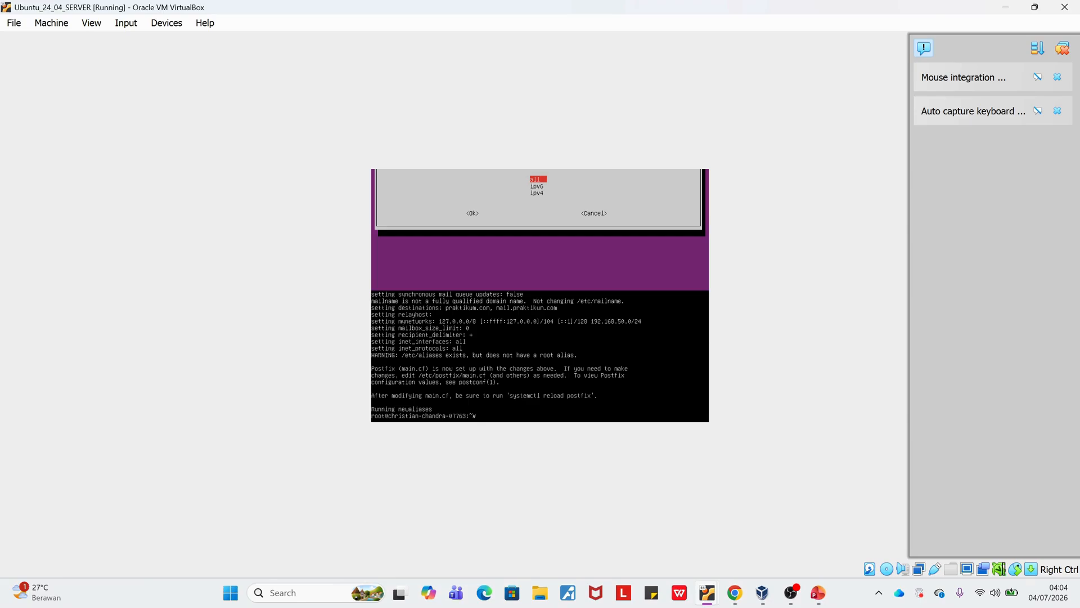
Print /etc/postfix/main.cf with cat and examine the Postfix destination, network and home_mailbox settings.
{"action": "type", "text": "at /etc/postfix/main.cf"}
{"action": "key", "text": "Return"}
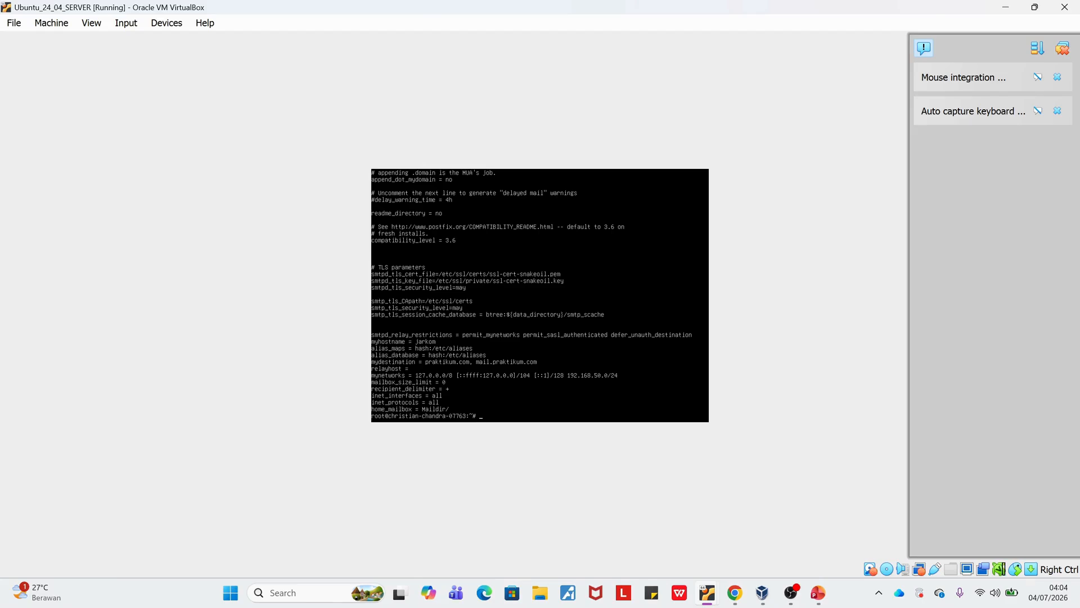
Log in to the MariaDB monitor with mysql -u root -p, entering the root account password.
{"action": "type", "text": "mysql -u roo"}
{"action": "key", "text": "Return"}
{"action": "key", "text": "Return"}
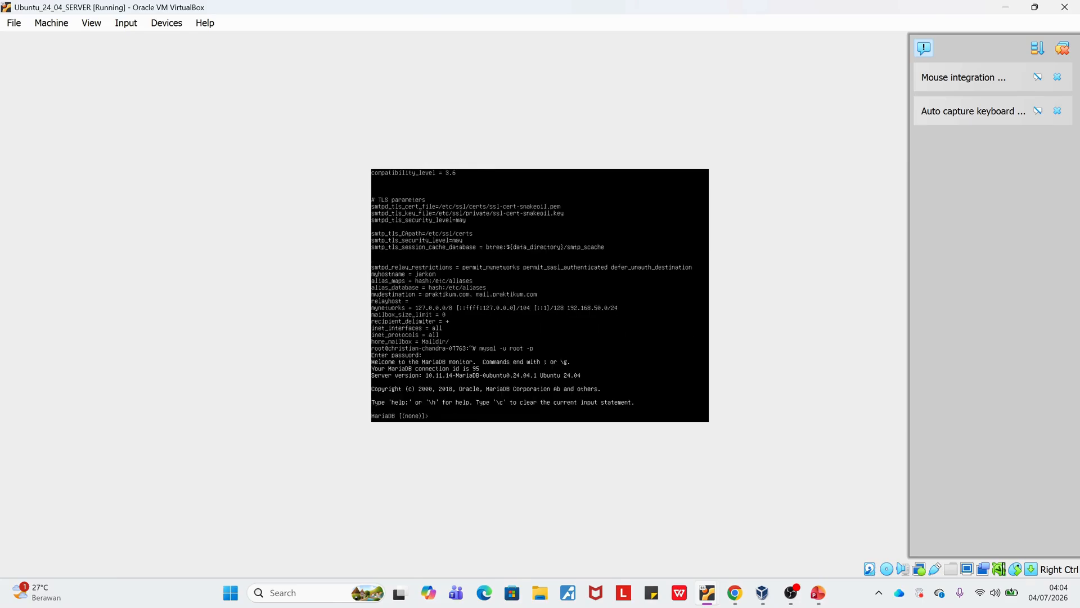
List all MariaDB databases with show databases; and exit the MariaDB monitor.
{"action": "type", "text": "show databases;"}
{"action": "key", "text": "Return"}
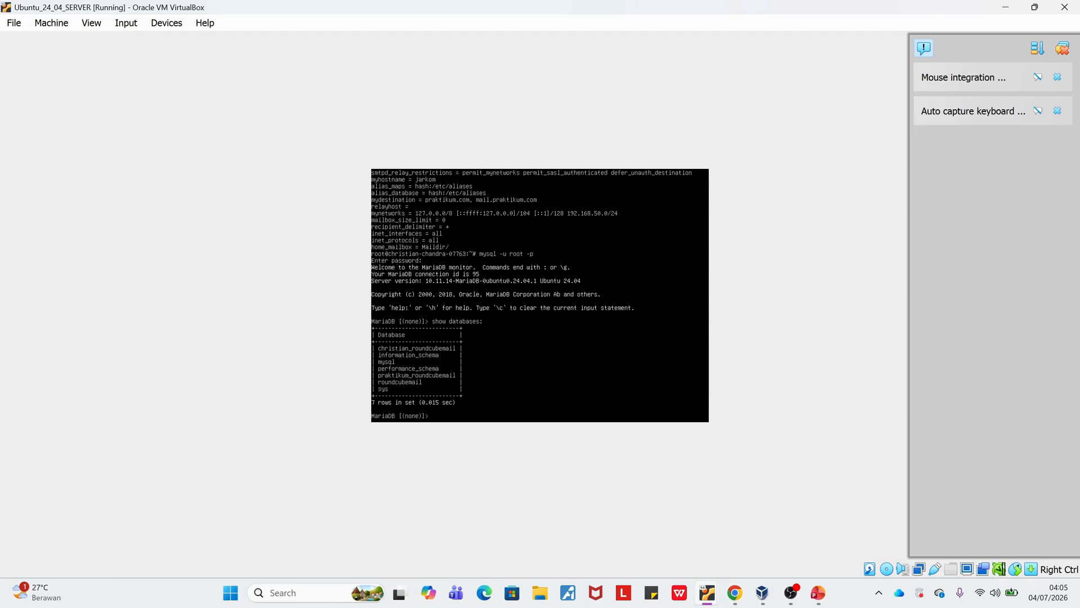
{"action": "key", "text": "Return"}
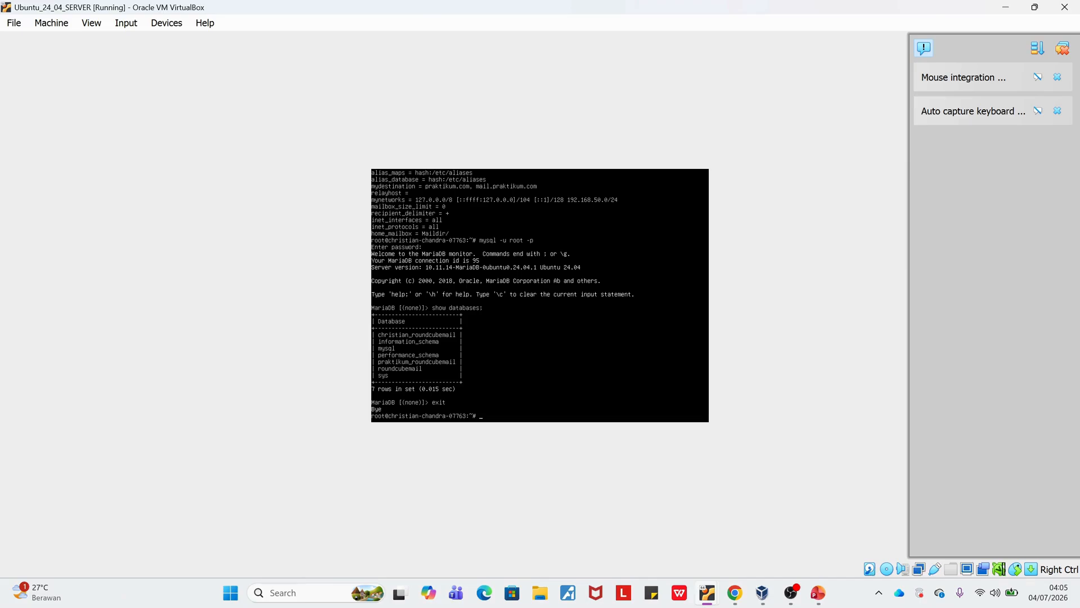
List the home directory, change into /var/www/praktikum_roundcube and list its contents with ls -lah.
{"action": "type", "text": "ls"}
{"action": "key", "text": "Return"}
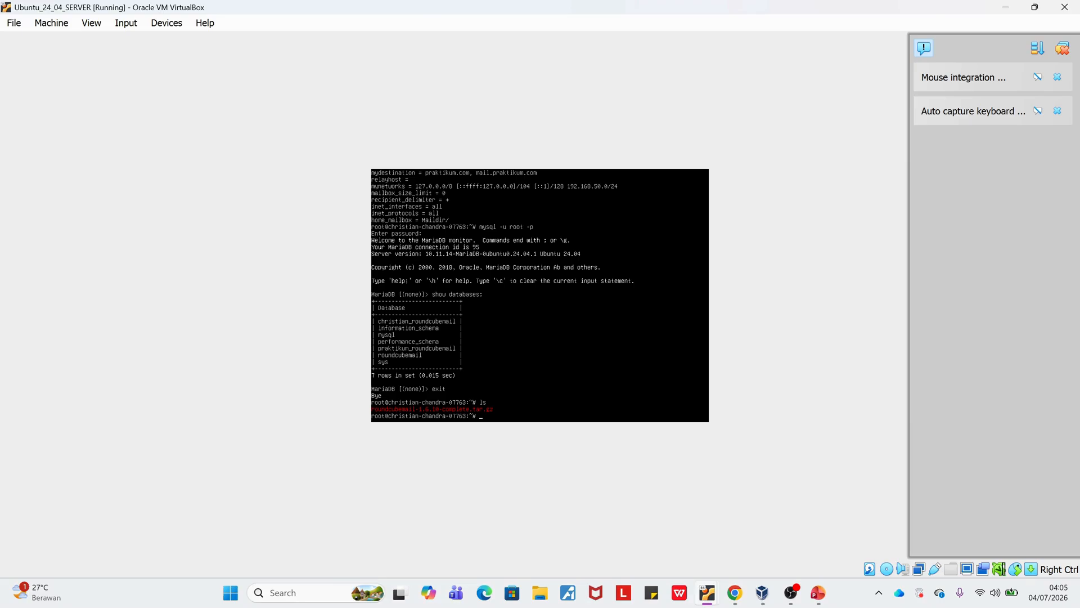
{"action": "type", "text": "cd /var/www/"}
{"action": "key", "text": "Return"}
{"action": "type", "text": "ls"}
{"action": "key", "text": "Return"}
{"action": "type", "text": "cd pra"}
{"action": "key", "text": "Tab"}
{"action": "key", "text": "Return"}
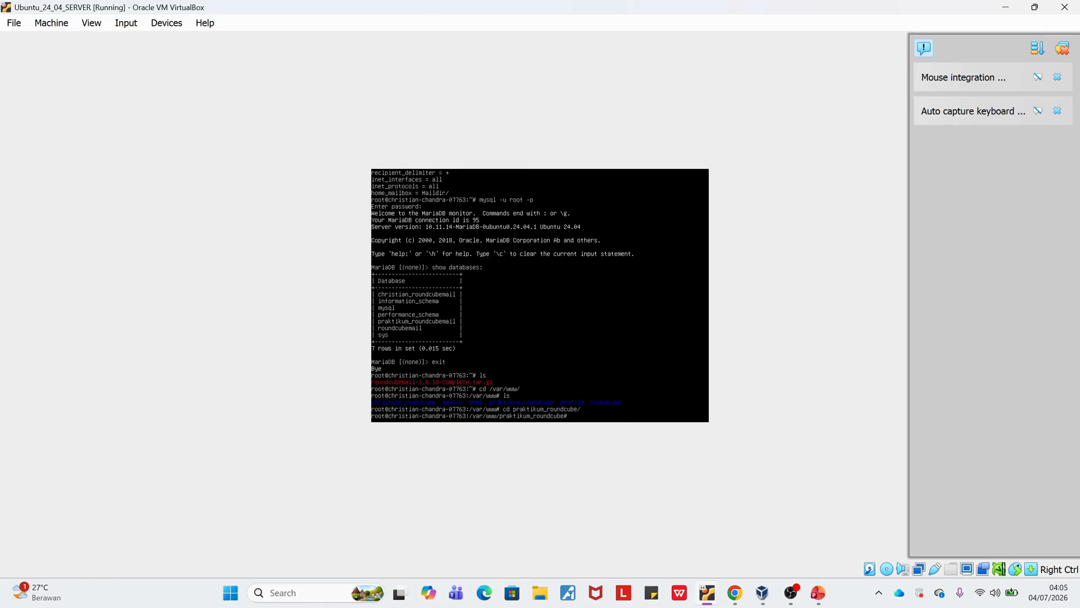
{"action": "type", "text": "ls -lah"}
{"action": "key", "text": "Return"}
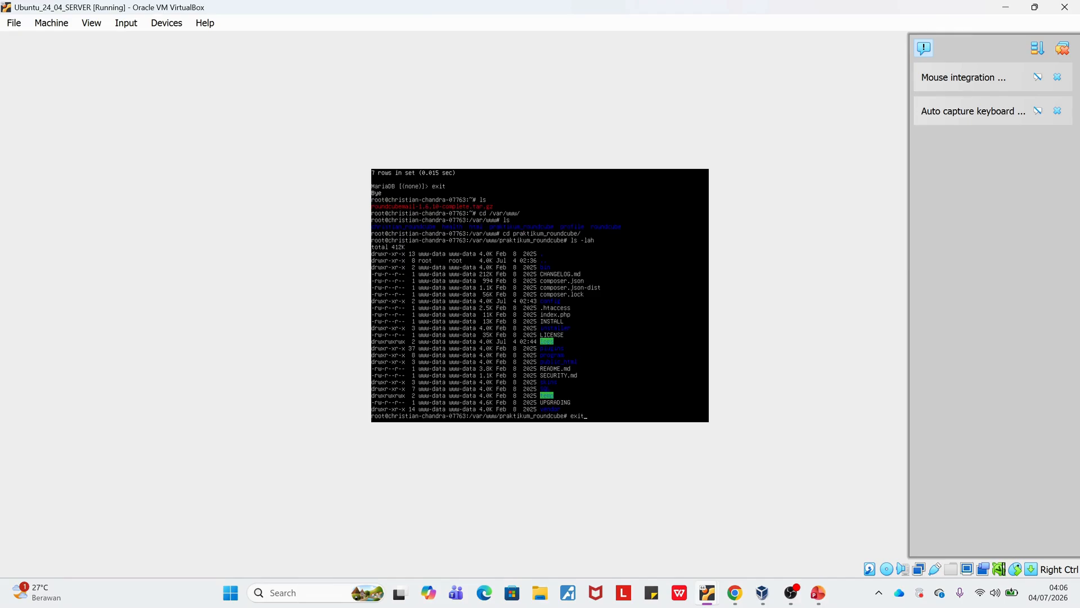
Exit the root shell and start a fresh one with sudo -i, entering the sudo password.
{"action": "key", "text": "Return"}
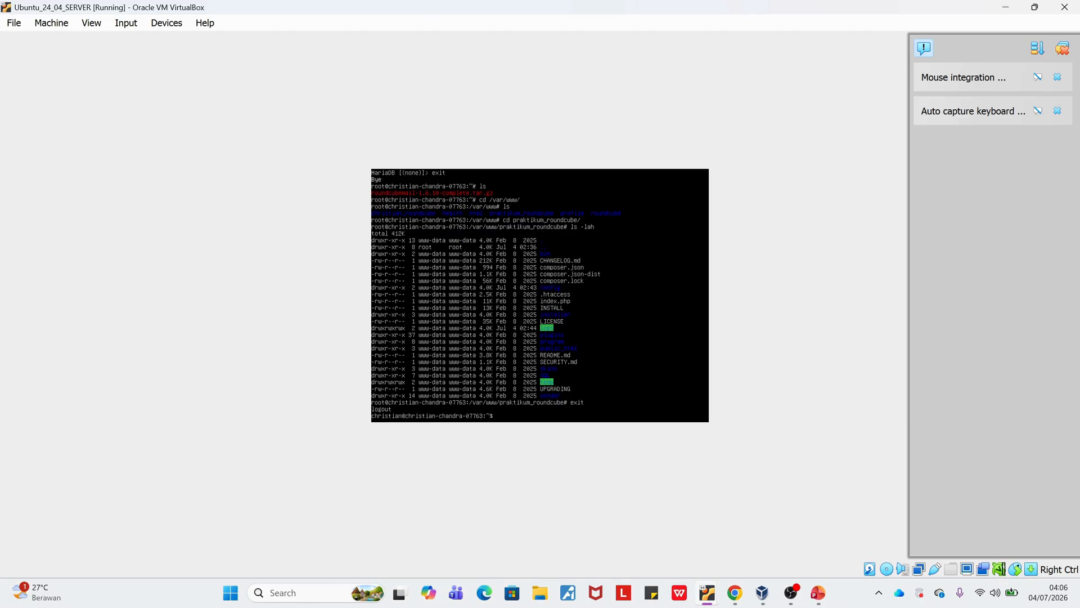
{"action": "type", "text": "udo -i"}
{"action": "key", "text": "Return"}
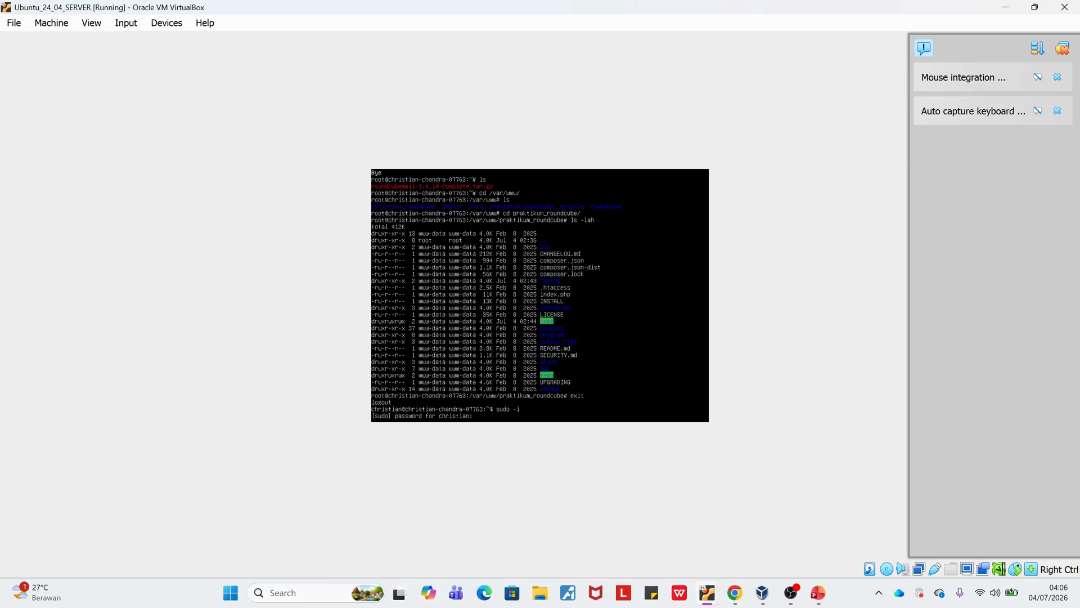
{"action": "key", "text": "Return"}
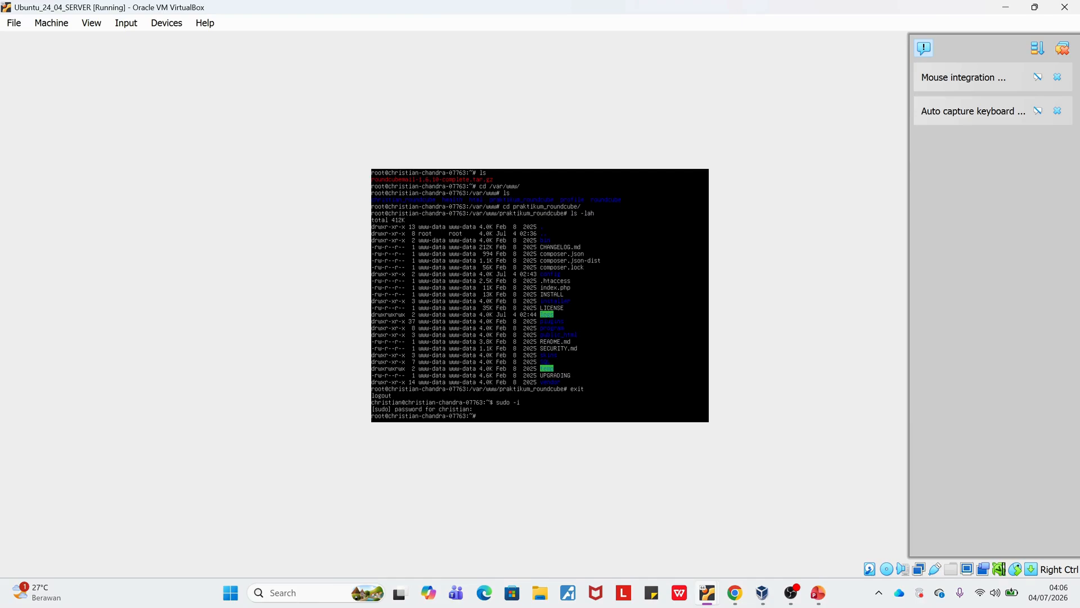
Change into /etc/apache2/sites-available/ and print praktikum_mail.conf with cat.
{"action": "type", "text": "tc/apache2/sites-available/"}
{"action": "key", "text": "Return"}
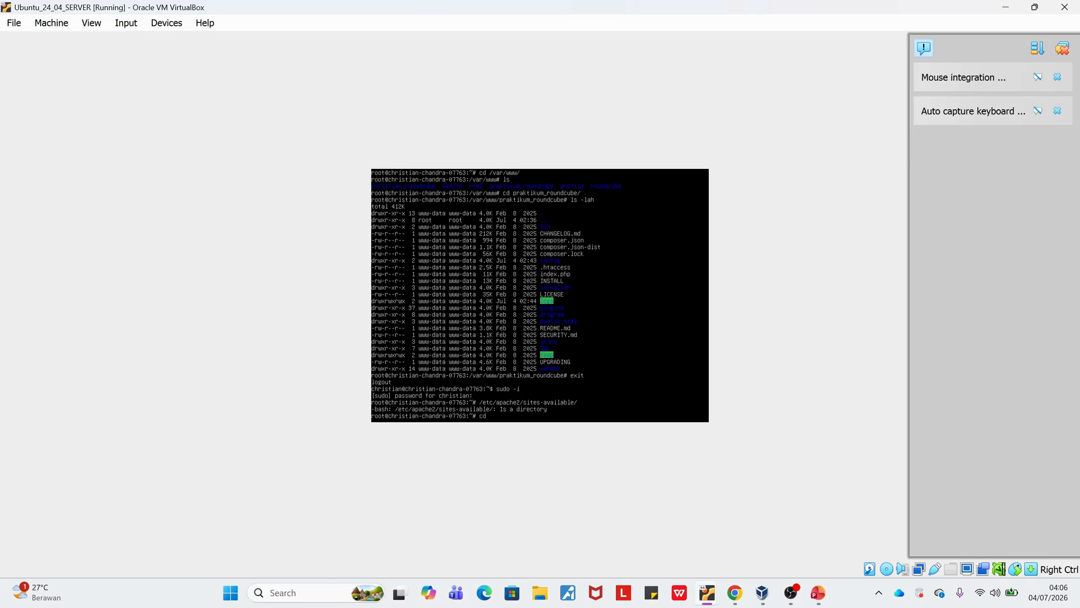
{"action": "type", "text": "cd /etc/apache2/sites-available/"}
{"action": "key", "text": "Return"}
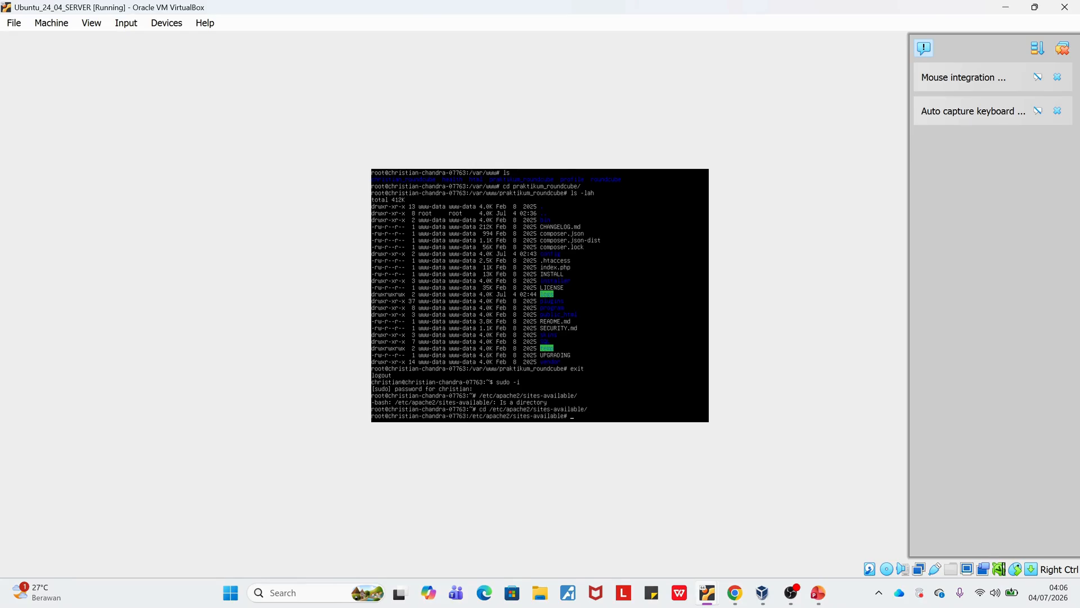
{"action": "type", "text": "cat praktikum_mail.conf"}
{"action": "key", "text": "Return"}
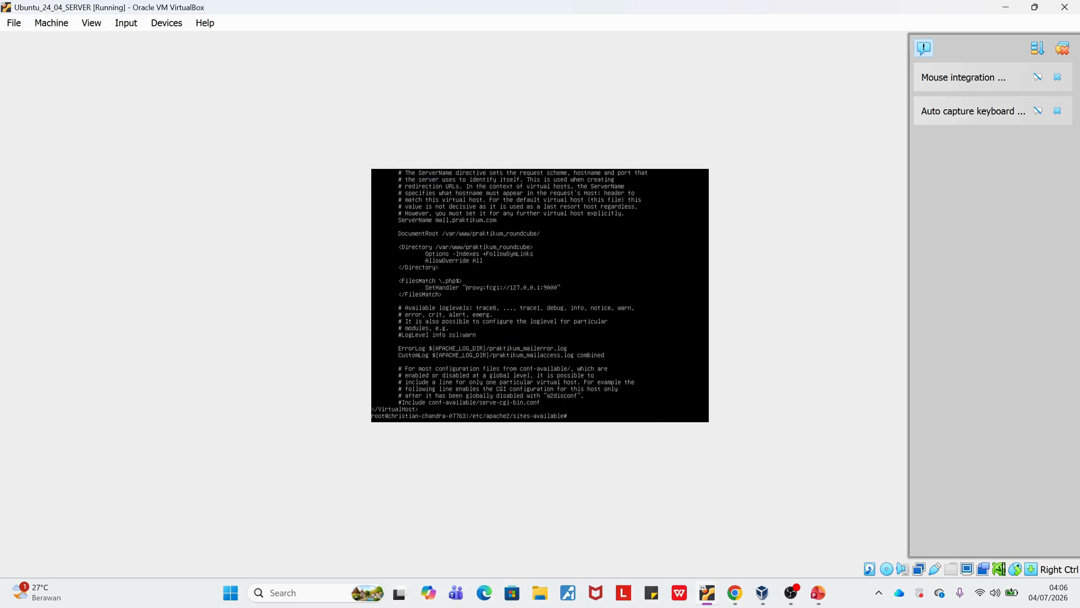
Open praktikum_mail.conf in nano, examine the ServerName, DocumentRoot, PHP handler and log settings, and exit without changes.
{"action": "type", "text": "nano praktikum_mail.conf"}
{"action": "key", "text": "Return"}
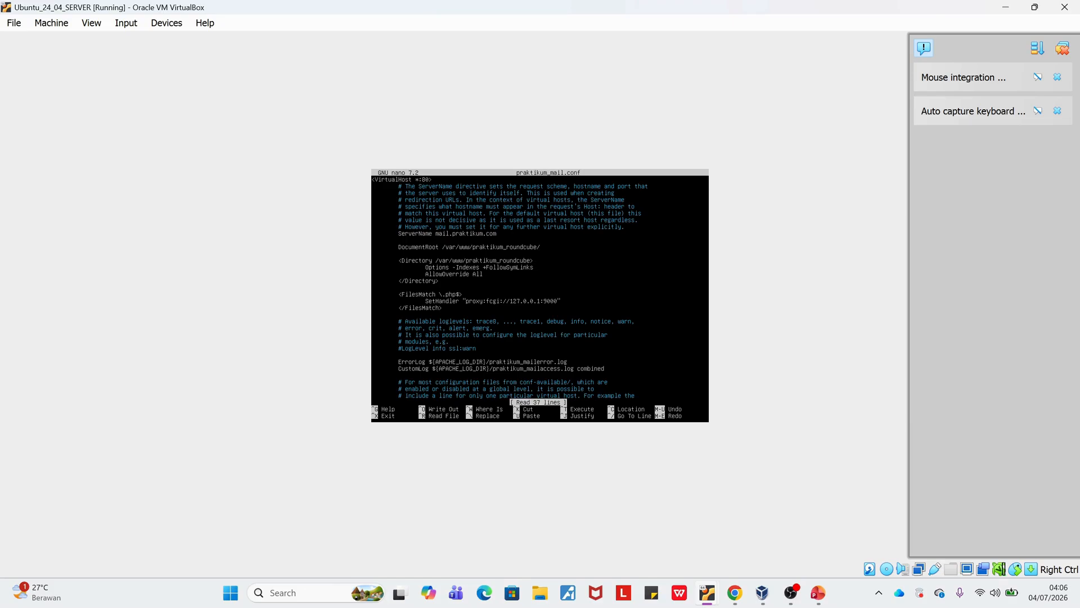
{"action": "key", "text": "Down"}
{"action": "key", "text": "Down"}
{"action": "key", "text": "Down"}
{"action": "key", "text": "Down"}
{"action": "key", "text": "Down"}
{"action": "key", "text": "Down"}
{"action": "key", "text": "Down"}
{"action": "key", "text": "Down"}
{"action": "key", "text": "Down"}
{"action": "key", "text": "Down"}
{"action": "key", "text": "Down"}
{"action": "key", "text": "Down"}
{"action": "key", "text": "Down"}
{"action": "key", "text": "Down"}
{"action": "key", "text": "Down"}
{"action": "key", "text": "Down"}
{"action": "key", "text": "Down"}
{"action": "key", "text": "Down"}
{"action": "key", "text": "Down"}
{"action": "key", "text": "Down"}
{"action": "key", "text": "Down"}
{"action": "key", "text": "Down"}
{"action": "key", "text": "Down"}
{"action": "key", "text": "Down"}
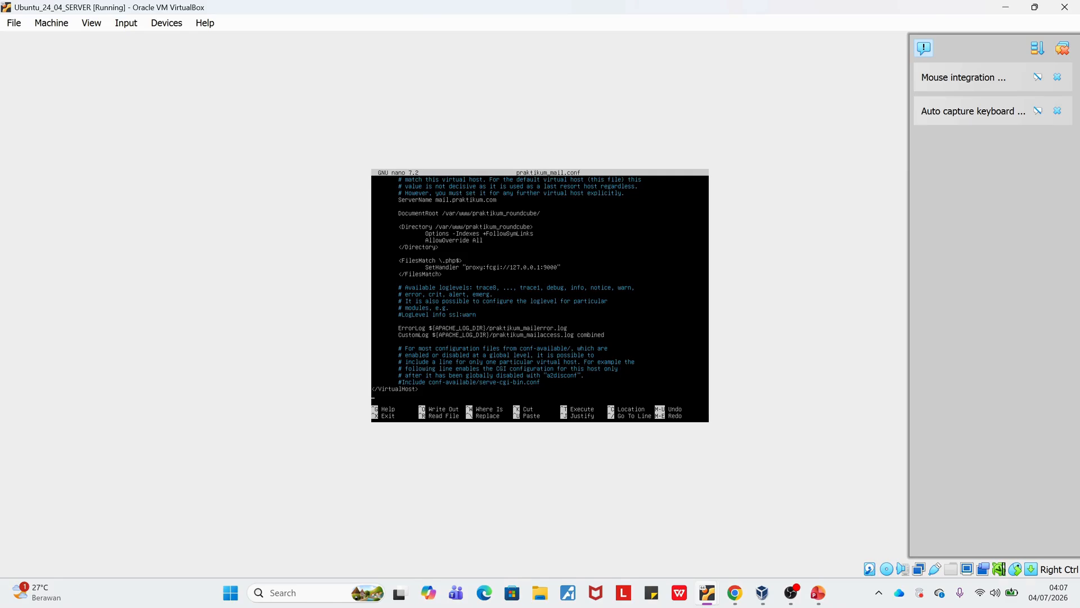
{"action": "key", "text": "ctrl+x"}
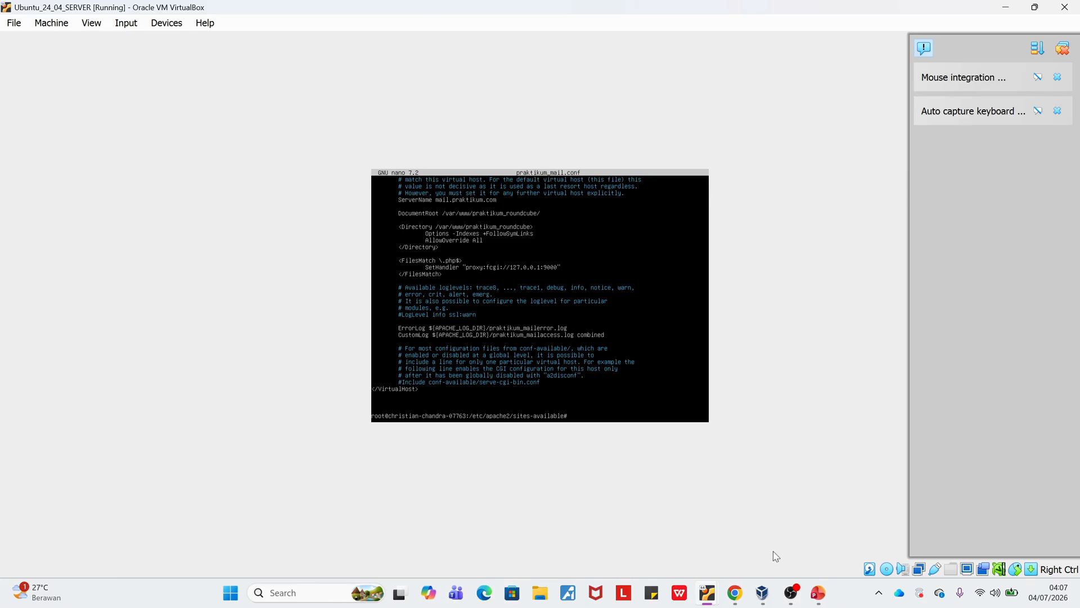
Switch to the Ubuntu_25_04_Client_02 virtual machine and unlock its session with the account password.
{"action": "mouse_move", "coordinate": [714, 597]}
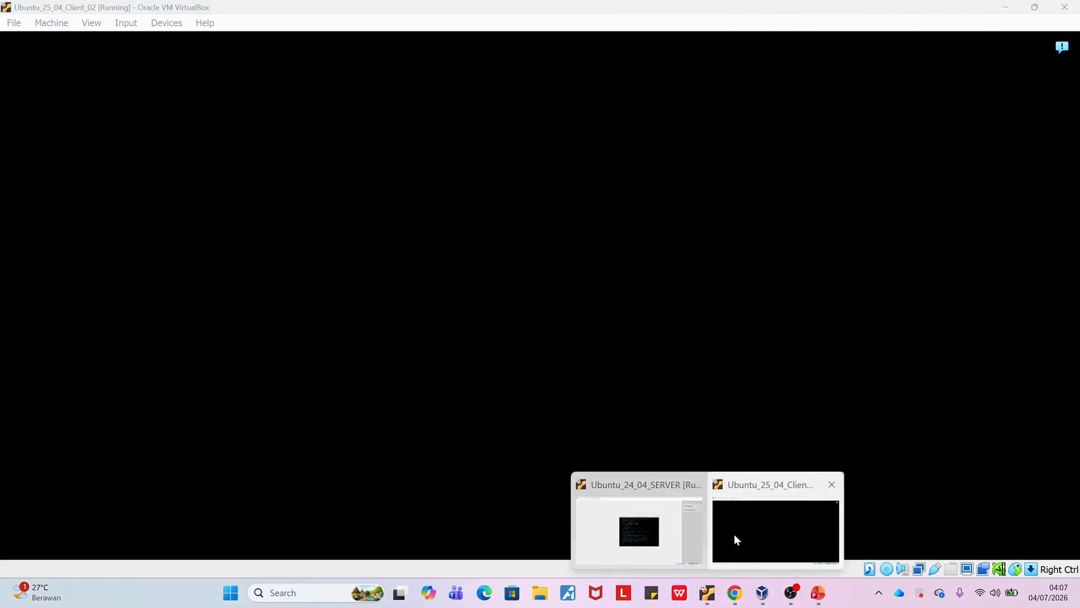
{"action": "left_click", "coordinate": [735, 532]}
{"action": "left_click", "coordinate": [631, 333]}
{"action": "type", "text": "••••••"}
{"action": "key", "text": "BackSpace"}
{"action": "key", "text": "BackSpace"}
{"action": "key", "text": "BackSpace"}
{"action": "key", "text": "BackSpace"}
{"action": "key", "text": "BackSpace"}
{"action": "key", "text": "BackSpace"}
{"action": "type", "text": "••••••••••••"}
{"action": "key", "text": "Return"}
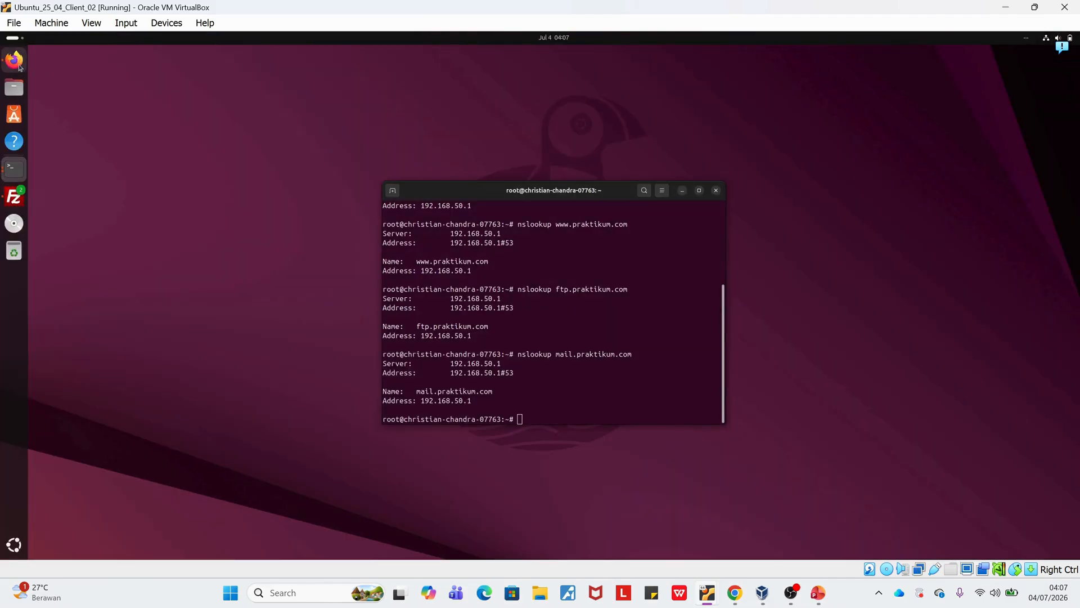
Open mail.praktikum.com in a new Firefox tab on the client.
{"action": "left_click", "coordinate": [16, 60]}
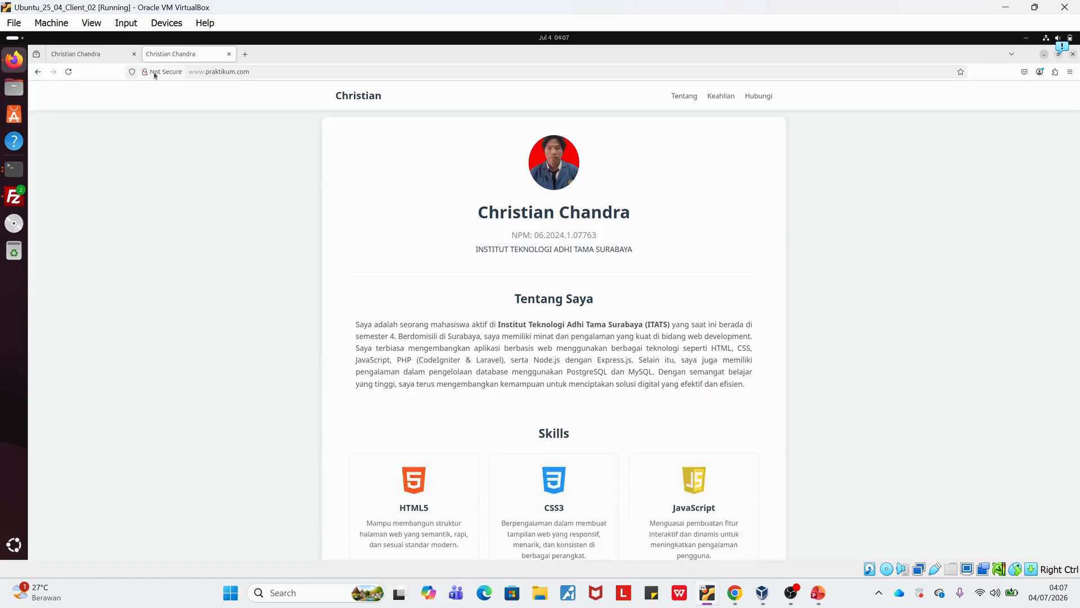
{"action": "left_click", "coordinate": [246, 54]}
{"action": "type", "text": "mail.praktikum.com/"}
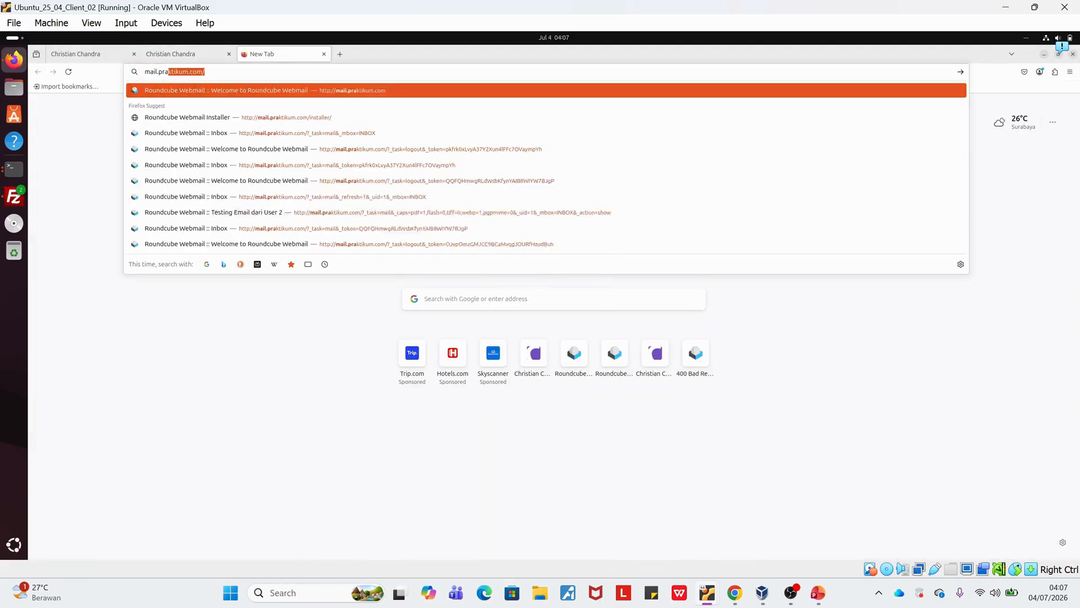
{"action": "key", "text": "Return"}
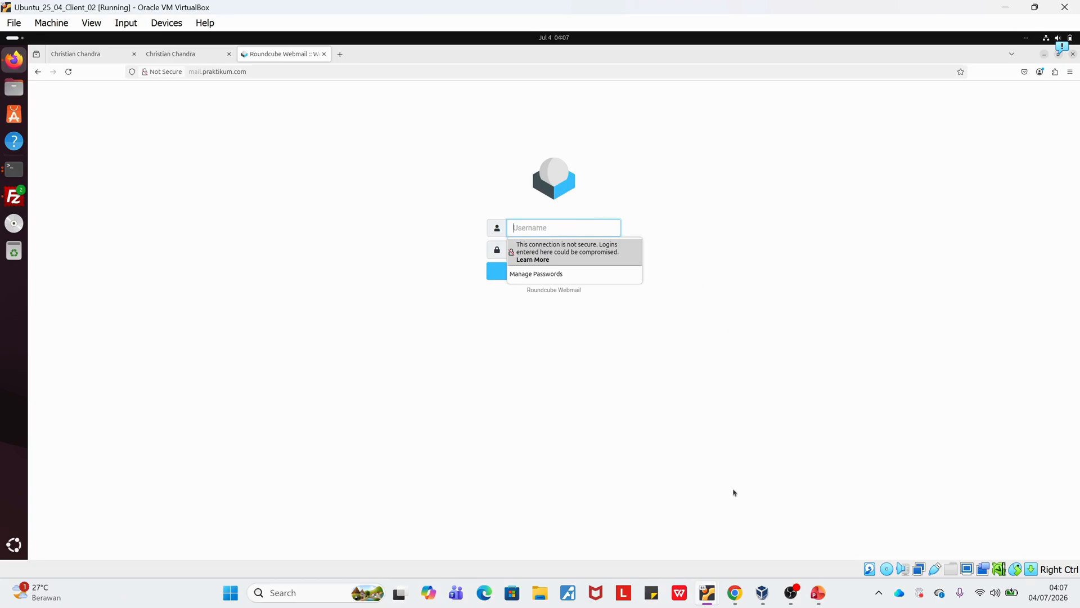
Switch to the Ubuntu_24_04_SERVER virtual machine and change into /var/www/praktikum_roundcube/config/.
{"action": "mouse_move", "coordinate": [763, 589]}
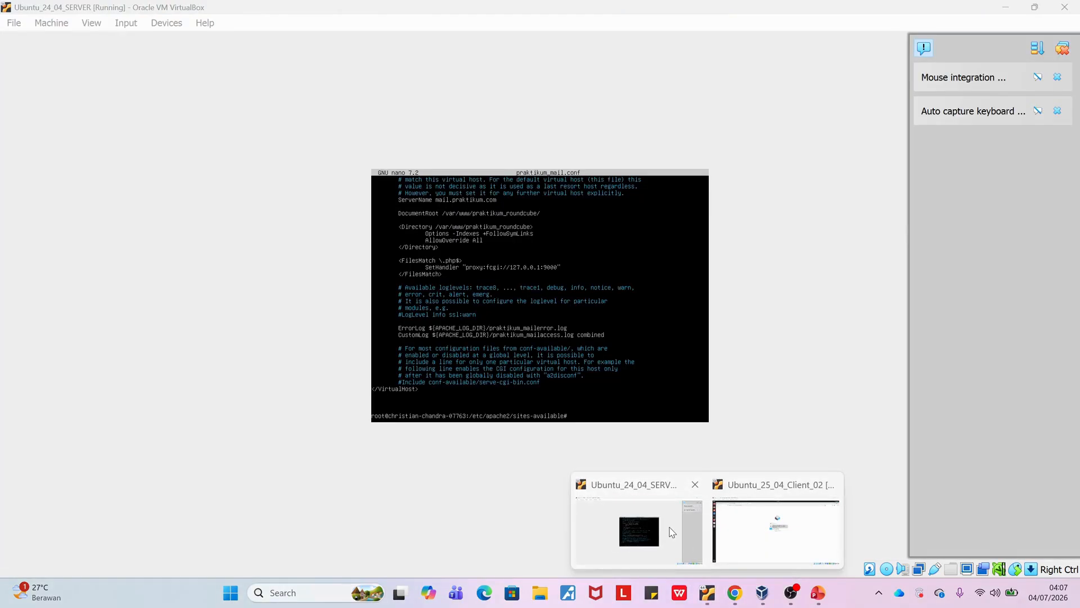
{"action": "left_click", "coordinate": [641, 526]}
{"action": "type", "text": "cd"}
{"action": "key", "text": "Return"}
{"action": "type", "text": "cd /var/"}
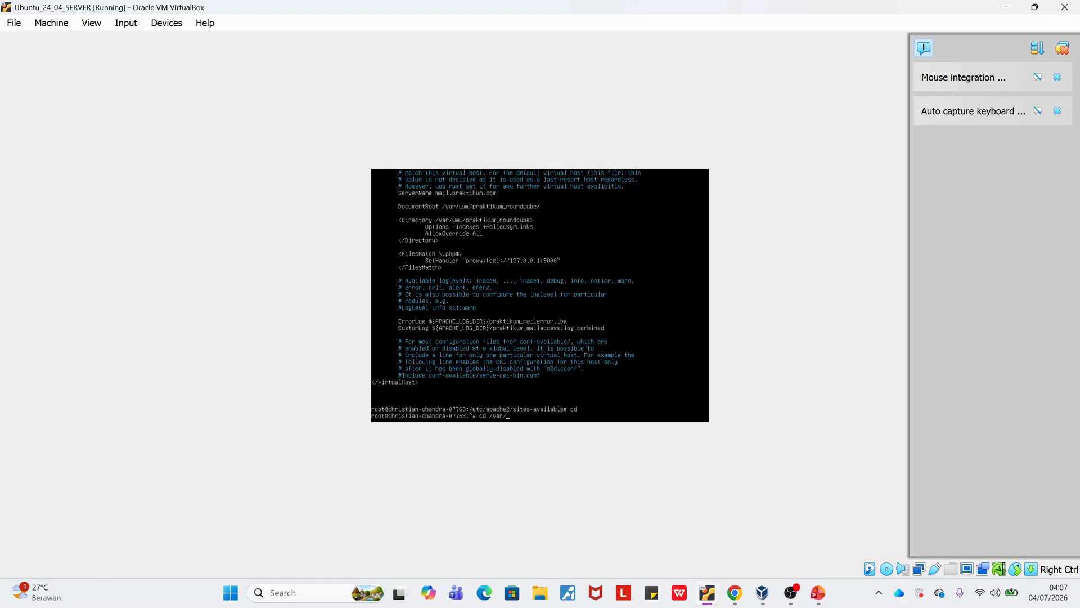
{"action": "type", "text": "www/praktikum_roundcube/config/"}
{"action": "key", "text": "Return"}
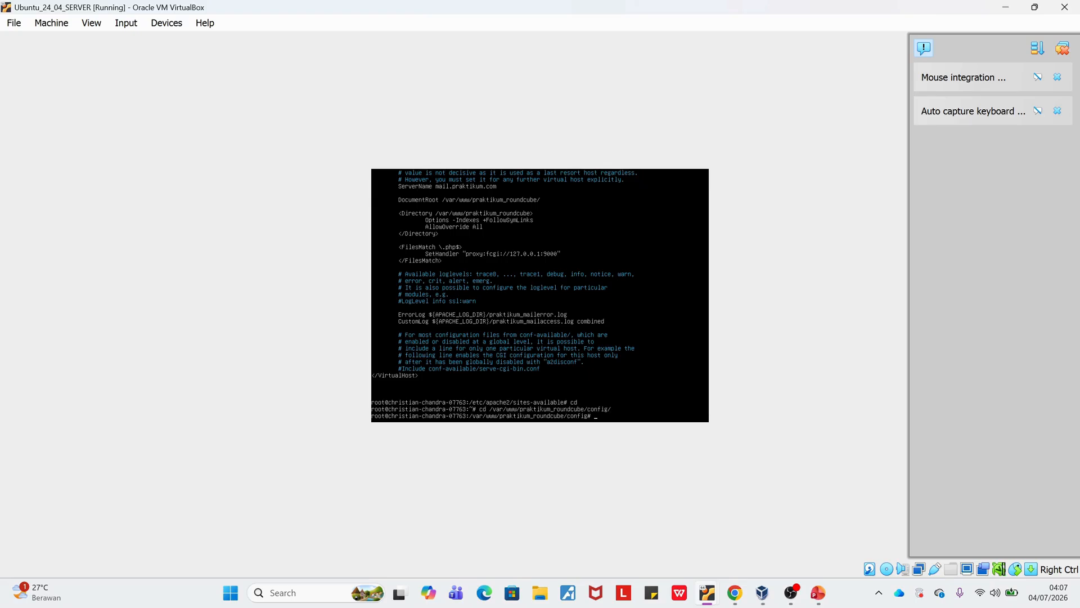
List the Roundcube config directory and open config.inc.php in nano.
{"action": "type", "text": "ls"}
{"action": "key", "text": "Return"}
{"action": "type", "text": "canano co"}
{"action": "key", "text": "Tab"}
{"action": "key", "text": "Return"}
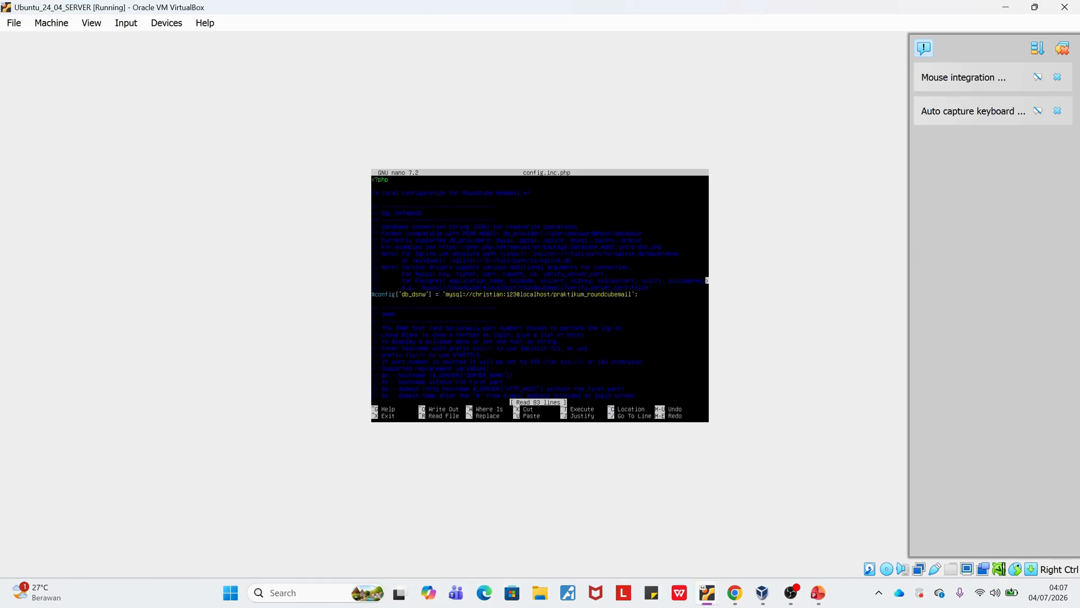
Examine the database, IMAP host, SMTP host, plugin and spellcheck settings in config.inc.php, and exit nano without changes.
{"action": "key", "text": "Right"}
{"action": "key", "text": "Right"}
{"action": "key", "text": "Right"}
{"action": "key", "text": "Right"}
{"action": "key", "text": "Right"}
{"action": "key", "text": "Right"}
{"action": "key", "text": "Right"}
{"action": "key", "text": "Down"}
{"action": "key", "text": "Down"}
{"action": "key", "text": "Down"}
{"action": "key", "text": "Down"}
{"action": "key", "text": "Down"}
{"action": "key", "text": "Down"}
{"action": "key", "text": "Down"}
{"action": "key", "text": "Down"}
{"action": "key", "text": "Down"}
{"action": "key", "text": "Down"}
{"action": "key", "text": "Down"}
{"action": "key", "text": "Down"}
{"action": "key", "text": "Down"}
{"action": "key", "text": "Down"}
{"action": "key", "text": "Down"}
{"action": "key", "text": "Down"}
{"action": "key", "text": "Down"}
{"action": "key", "text": "Down"}
{"action": "key", "text": "Down"}
{"action": "key", "text": "Down"}
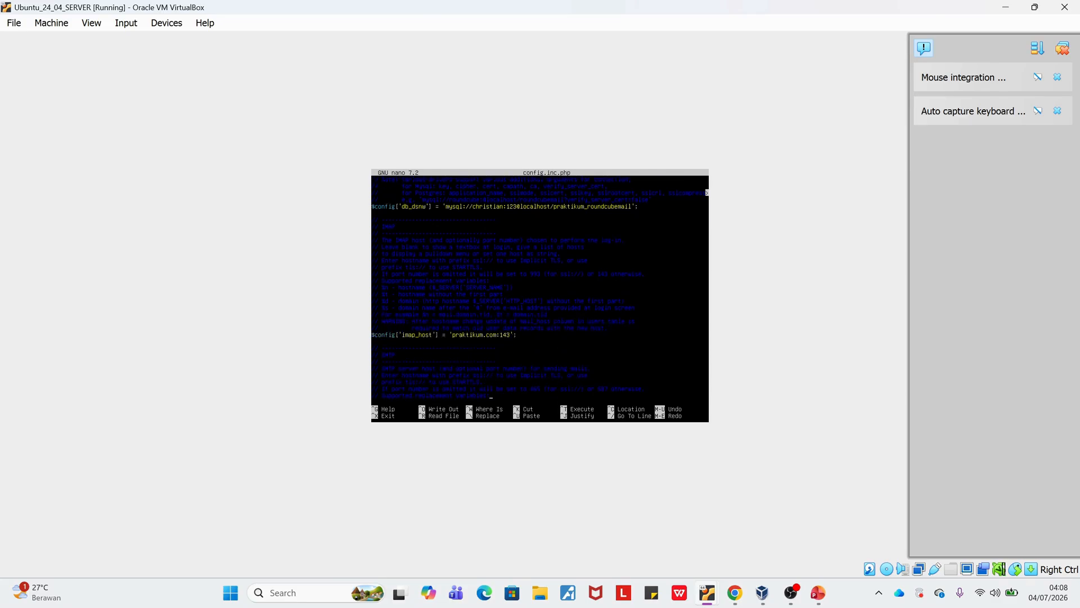
{"action": "key", "text": "Up"}
{"action": "key", "text": "Up"}
{"action": "key", "text": "Up"}
{"action": "key", "text": "Up"}
{"action": "key", "text": "Up"}
{"action": "key", "text": "Up"}
{"action": "key", "text": "Up"}
{"action": "key", "text": "Up"}
{"action": "key", "text": "Up"}
{"action": "key", "text": "Down"}
{"action": "key", "text": "Down"}
{"action": "key", "text": "Down"}
{"action": "key", "text": "Down"}
{"action": "key", "text": "Down"}
{"action": "key", "text": "Down"}
{"action": "key", "text": "Down"}
{"action": "key", "text": "Down"}
{"action": "key", "text": "Down"}
{"action": "key", "text": "Down"}
{"action": "key", "text": "Down"}
{"action": "key", "text": "Down"}
{"action": "key", "text": "Down"}
{"action": "key", "text": "Down"}
{"action": "key", "text": "Down"}
{"action": "key", "text": "Down"}
{"action": "key", "text": "Down"}
{"action": "key", "text": "Down"}
{"action": "key", "text": "Down"}
{"action": "key", "text": "Down"}
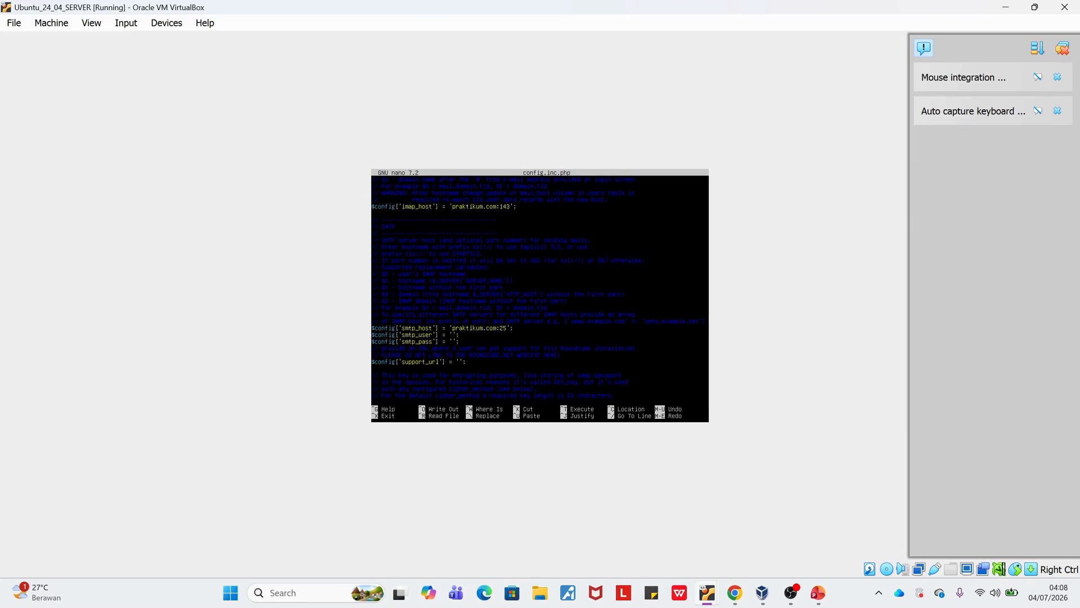
{"action": "key", "text": "Down"}
{"action": "key", "text": "Down"}
{"action": "key", "text": "Down"}
{"action": "key", "text": "Down"}
{"action": "key", "text": "Down"}
{"action": "key", "text": "Down"}
{"action": "key", "text": "Down"}
{"action": "key", "text": "Down"}
{"action": "key", "text": "Down"}
{"action": "key", "text": "Down"}
{"action": "key", "text": "Down"}
{"action": "key", "text": "Down"}
{"action": "key", "text": "Down"}
{"action": "key", "text": "Down"}
{"action": "key", "text": "Down"}
{"action": "key", "text": "Down"}
{"action": "key", "text": "Down"}
{"action": "key", "text": "Down"}
{"action": "key", "text": "Down"}
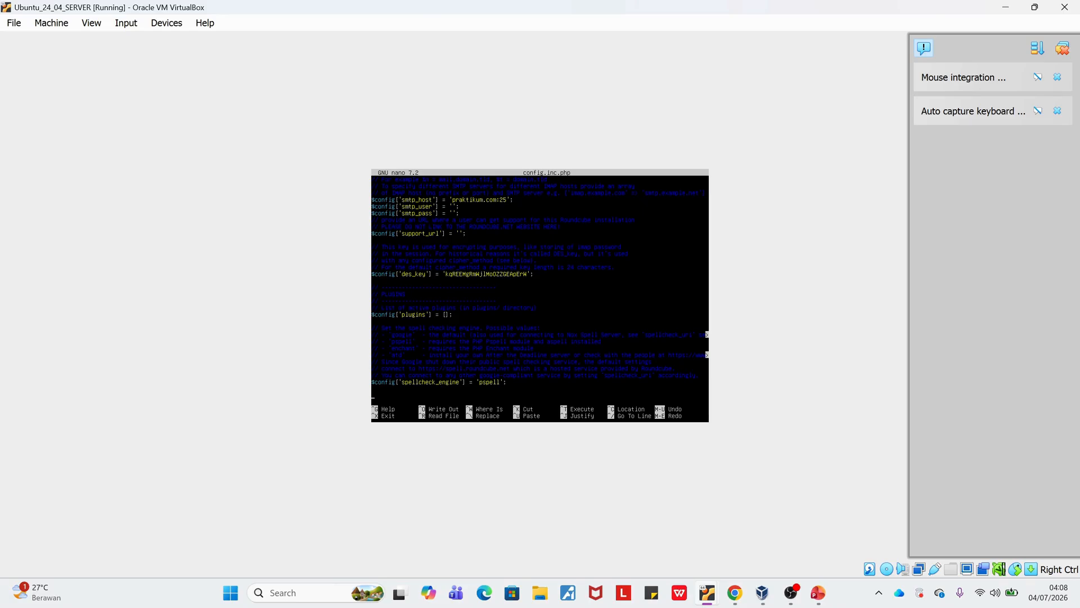
{"action": "key", "text": "ctrl+x"}
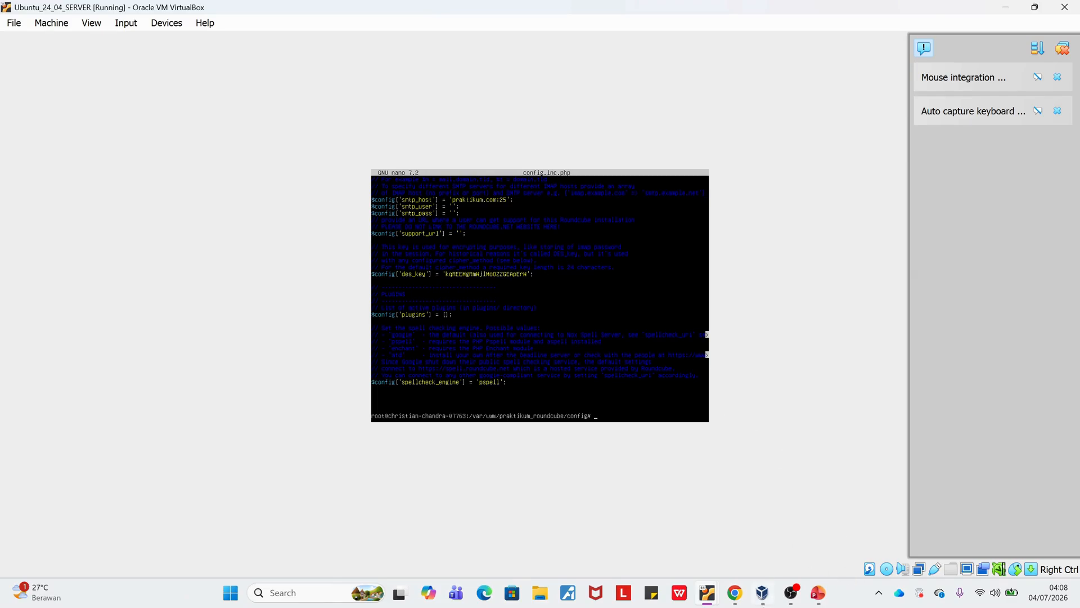
Switch to Chrome and read the mail server testing requirements in soal praktikum jarkom.pdf.
{"action": "mouse_move", "coordinate": [762, 593]}
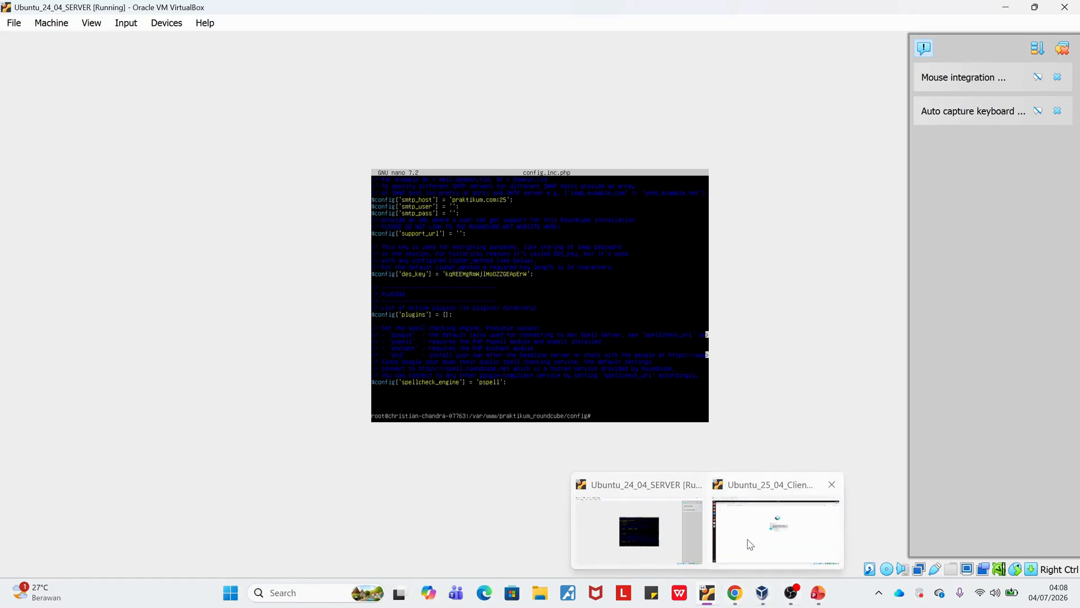
{"action": "left_click", "coordinate": [735, 593]}
{"action": "scroll", "coordinate": [391, 292], "scroll_direction": "down", "scroll_amount": 3}
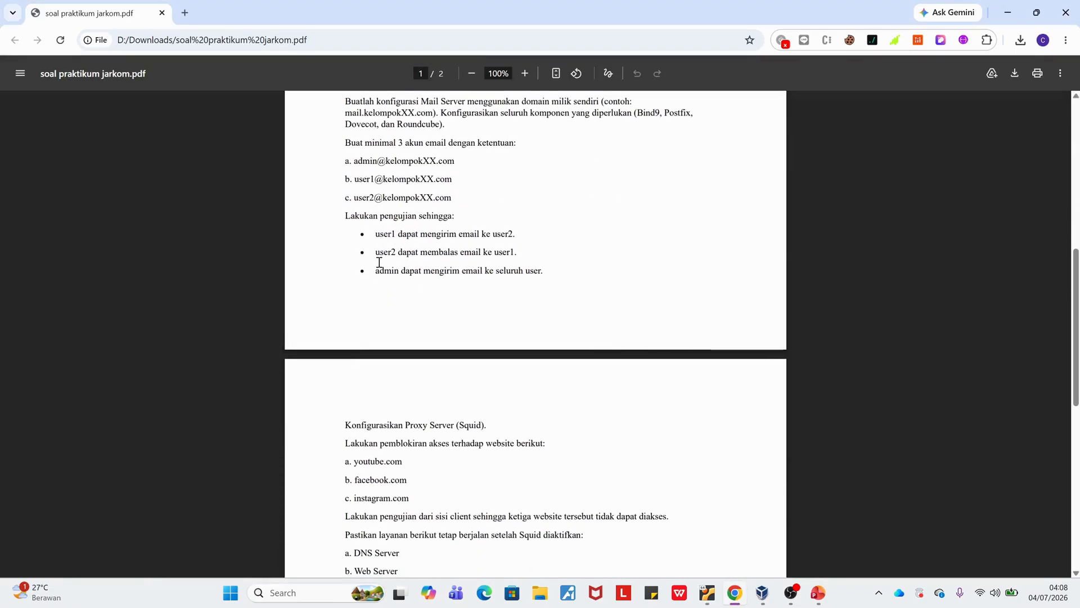
{"action": "double_click", "coordinate": [382, 270]}
Return to the client virtual machine, log in to Roundcube as user1 with the account password, and save the login in Firefox.
{"action": "left_click", "coordinate": [765, 594]}
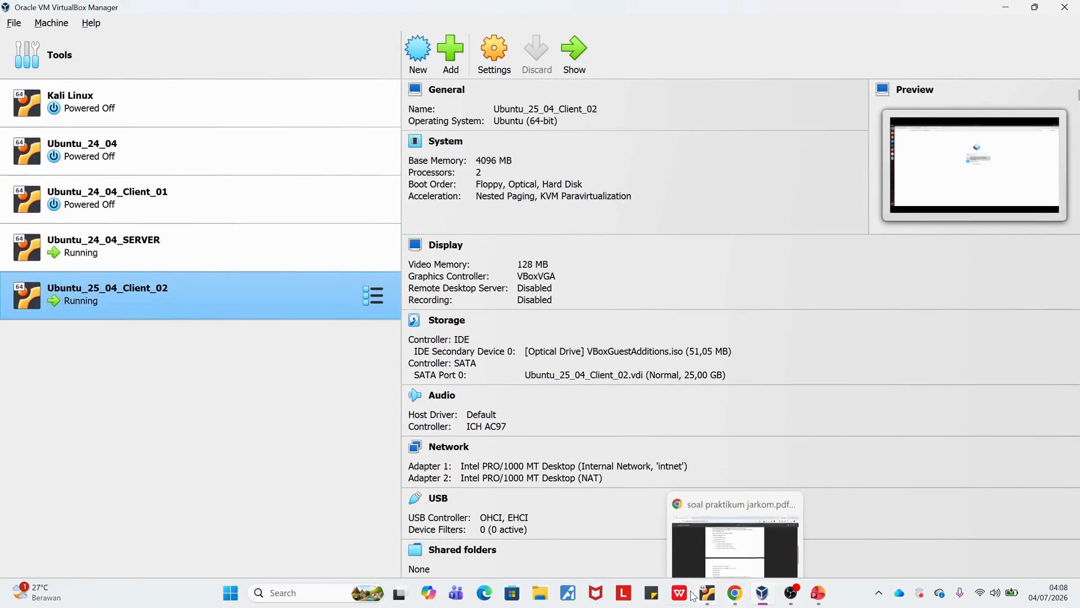
{"action": "mouse_move", "coordinate": [740, 595]}
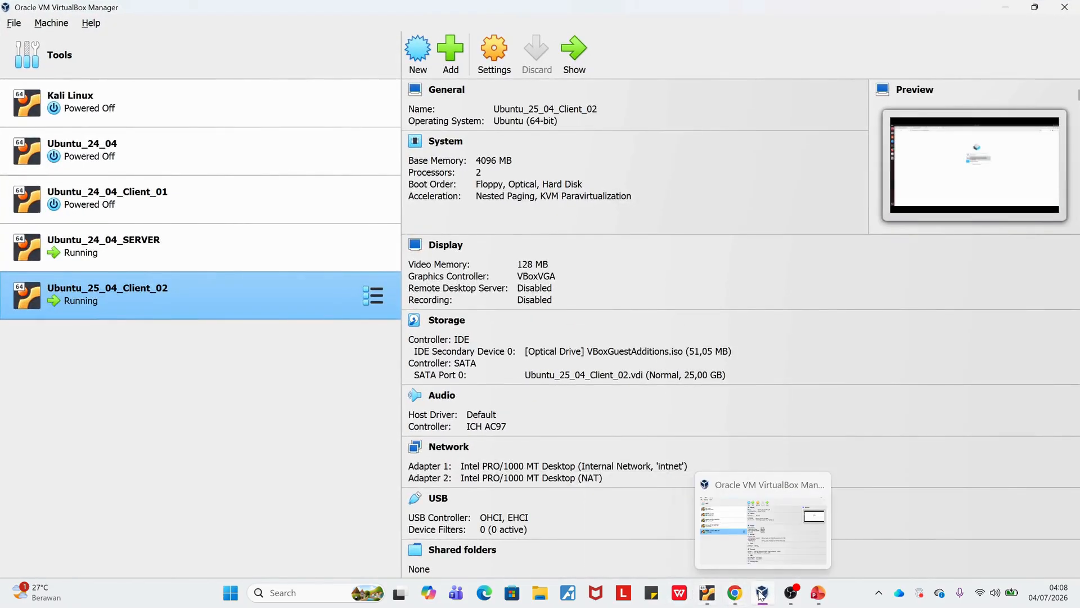
{"action": "mouse_move", "coordinate": [707, 593]}
{"action": "left_click", "coordinate": [763, 547]}
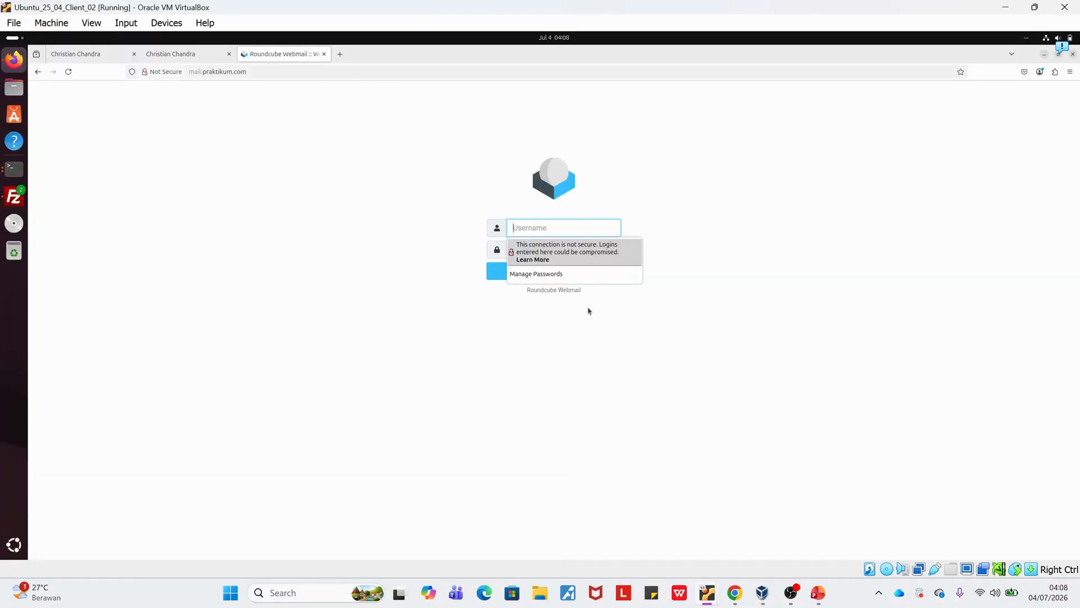
{"action": "left_click", "coordinate": [566, 230]}
{"action": "type", "text": "user1"}
{"action": "key", "text": "Tab"}
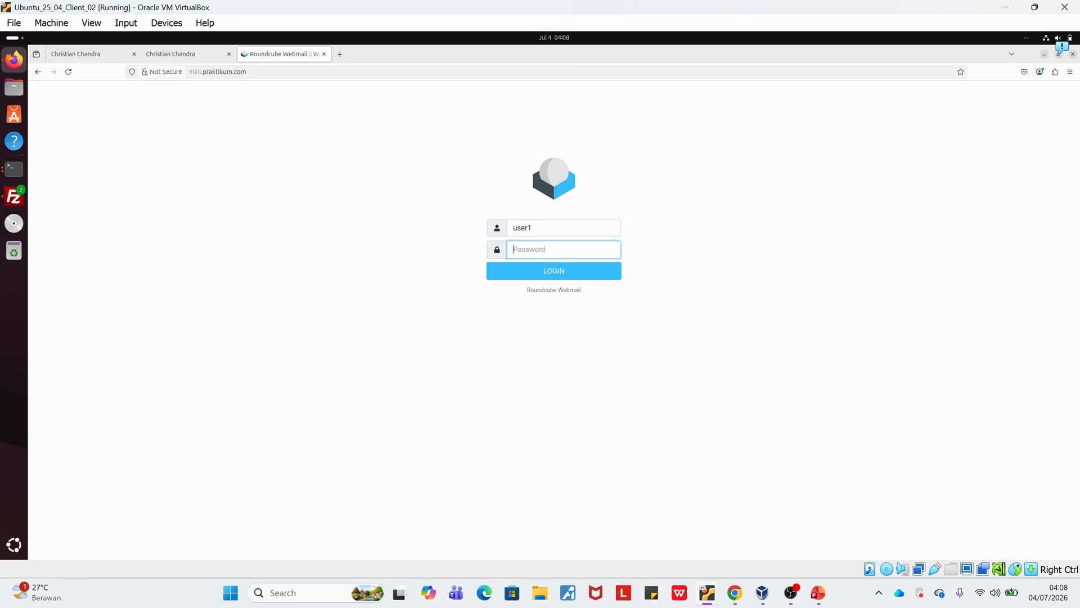
{"action": "type", "text": "123"}
{"action": "key", "text": "Return"}
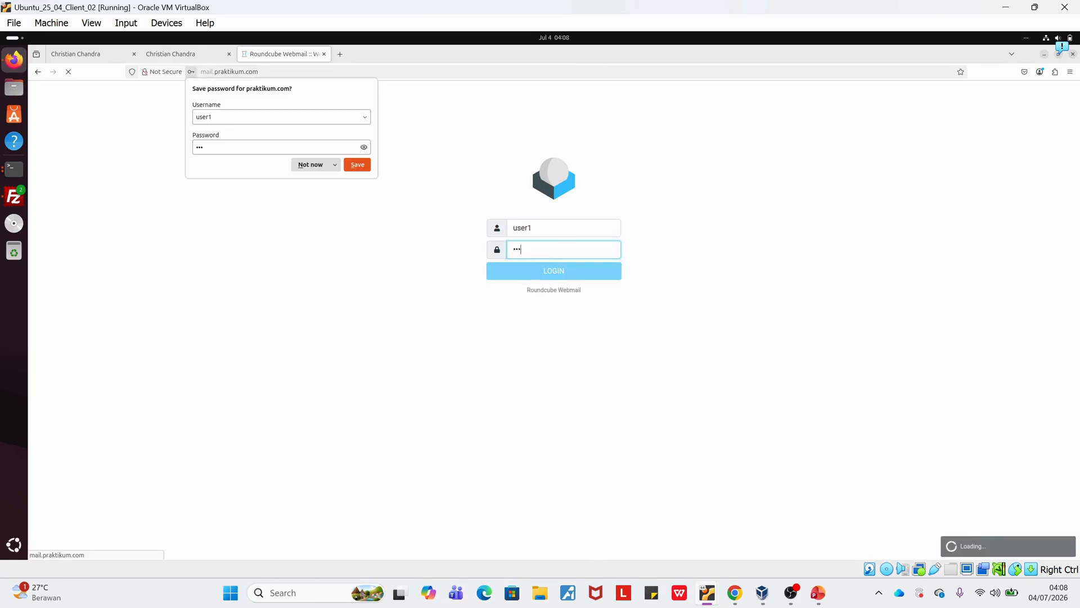
{"action": "left_click", "coordinate": [356, 163]}
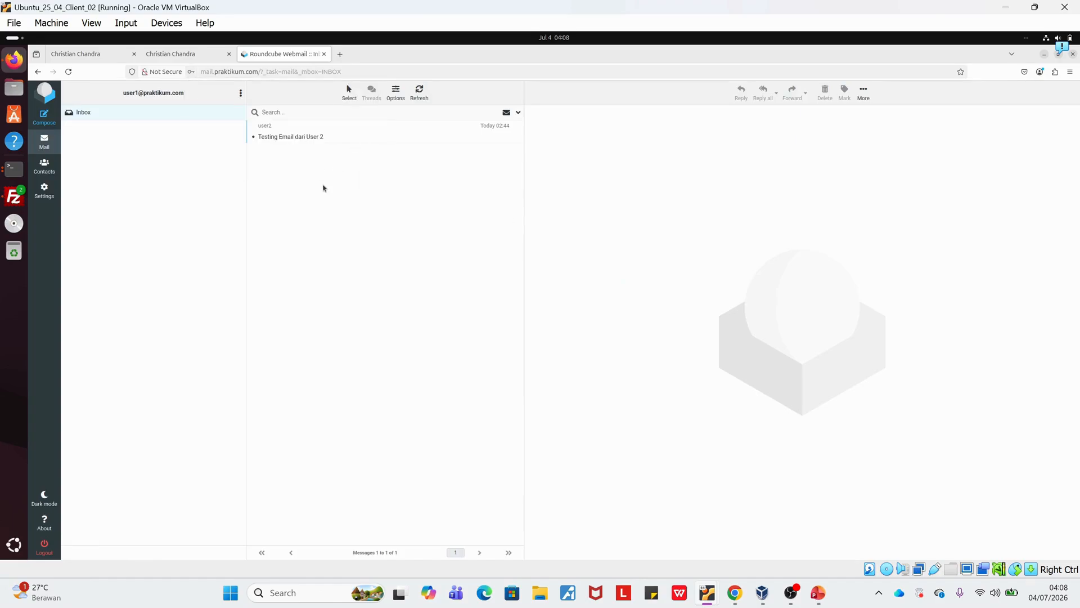
Compose a new message from user1 and address it to user2's praktikum.com mailbox.
{"action": "left_click", "coordinate": [35, 123]}
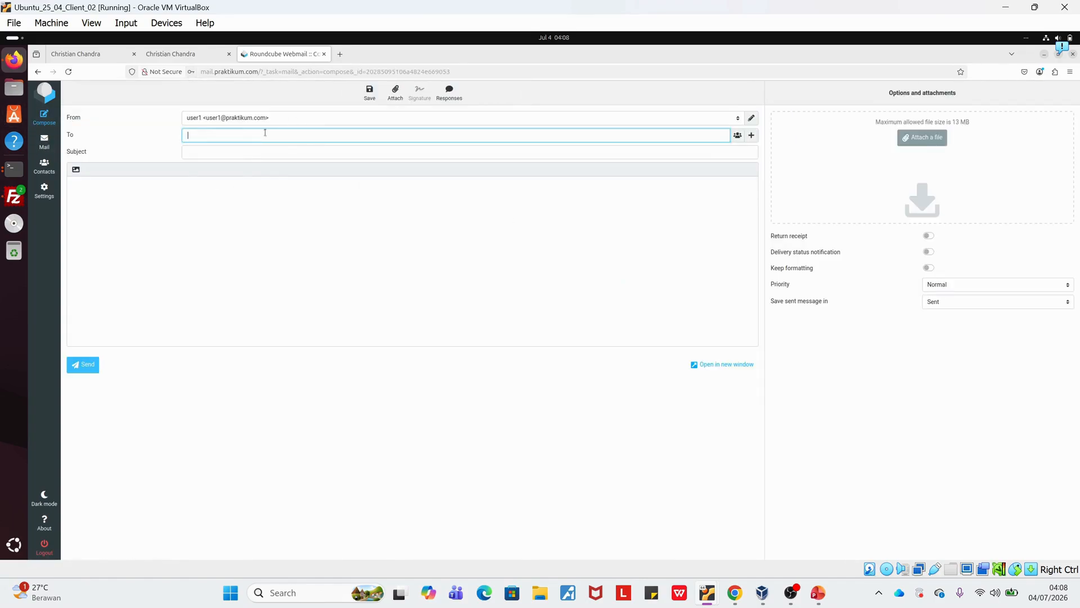
{"action": "type", "text": "user@"}
{"action": "key", "text": "Left"}
{"action": "type", "text": "2@praktikum.com"}
{"action": "key", "text": "Tab"}
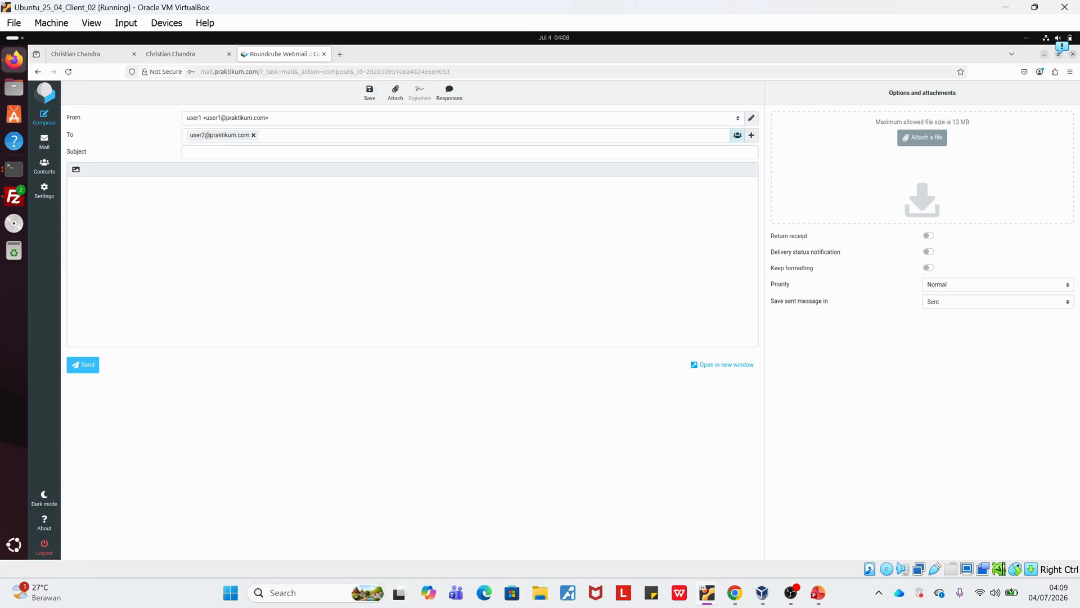
Send the message with subject "Test Email dari User 1" and body "Halo dari user 1 ke user 2", and view the Sent folder.
{"action": "left_click", "coordinate": [265, 155]}
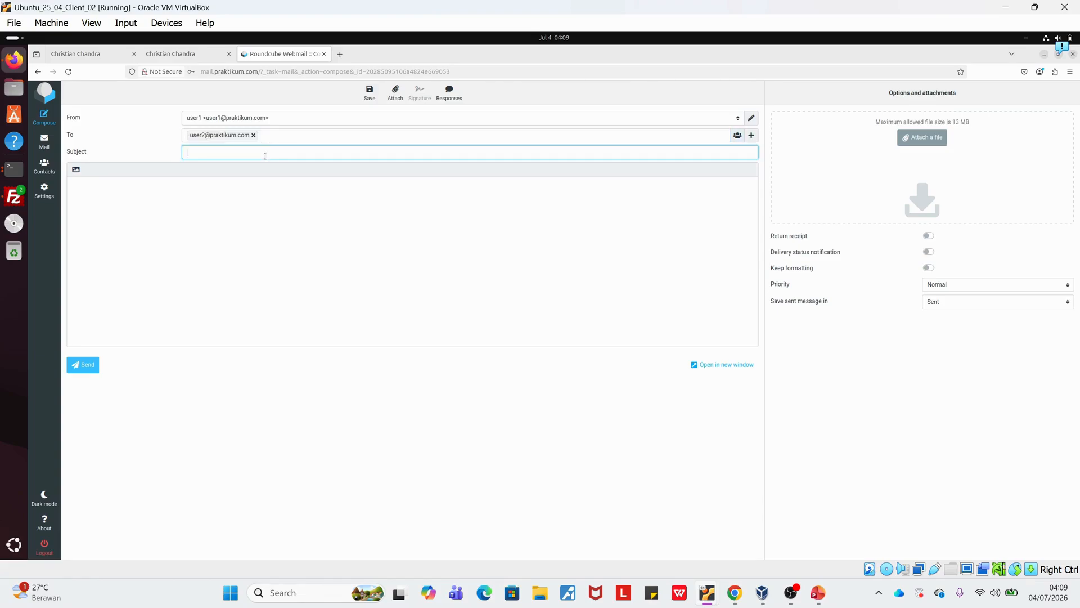
{"action": "type", "text": "Test Email dari User 1"}
{"action": "key", "text": "Tab"}
{"action": "type", "text": "Halo dari user 1 ke user"}
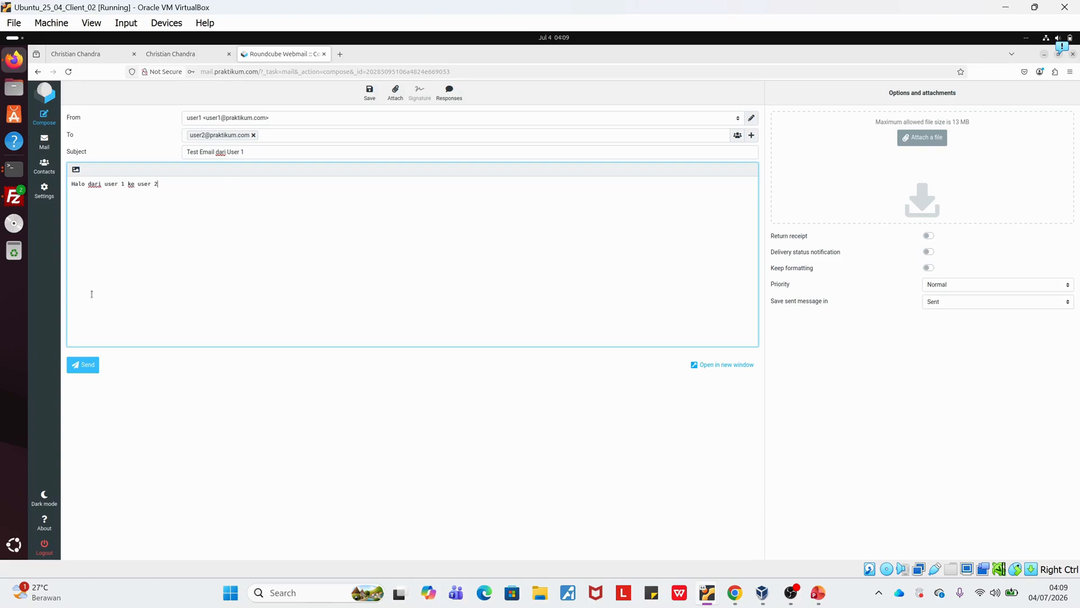
{"action": "left_click", "coordinate": [89, 365]}
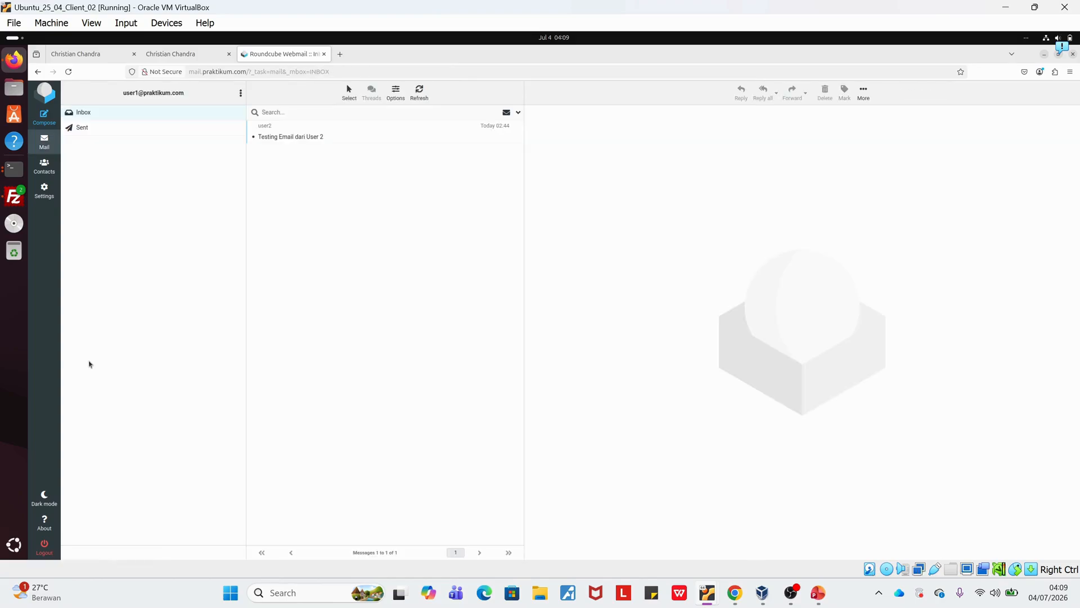
{"action": "left_click", "coordinate": [124, 127]}
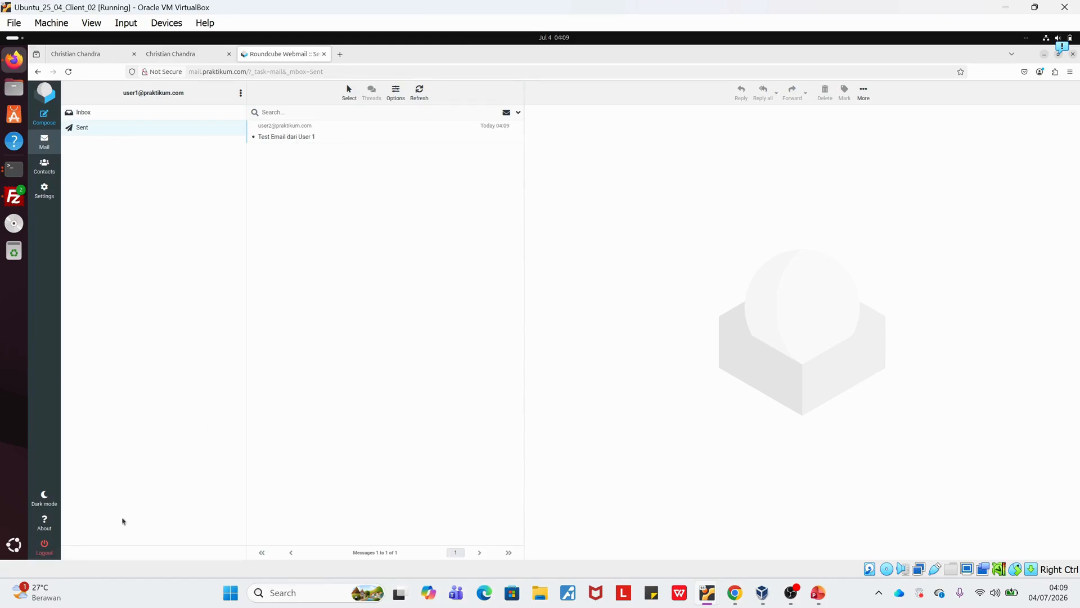
Log out of user1's mailbox and log in as user2 with the account password, without saving the login in Firefox.
{"action": "left_click", "coordinate": [44, 546]}
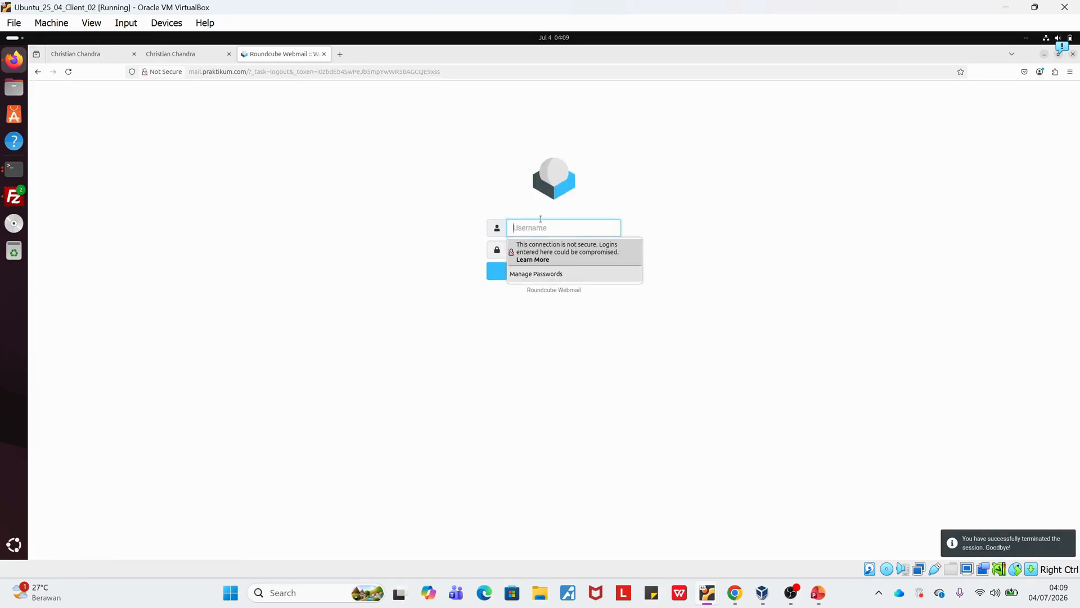
{"action": "type", "text": "user2"}
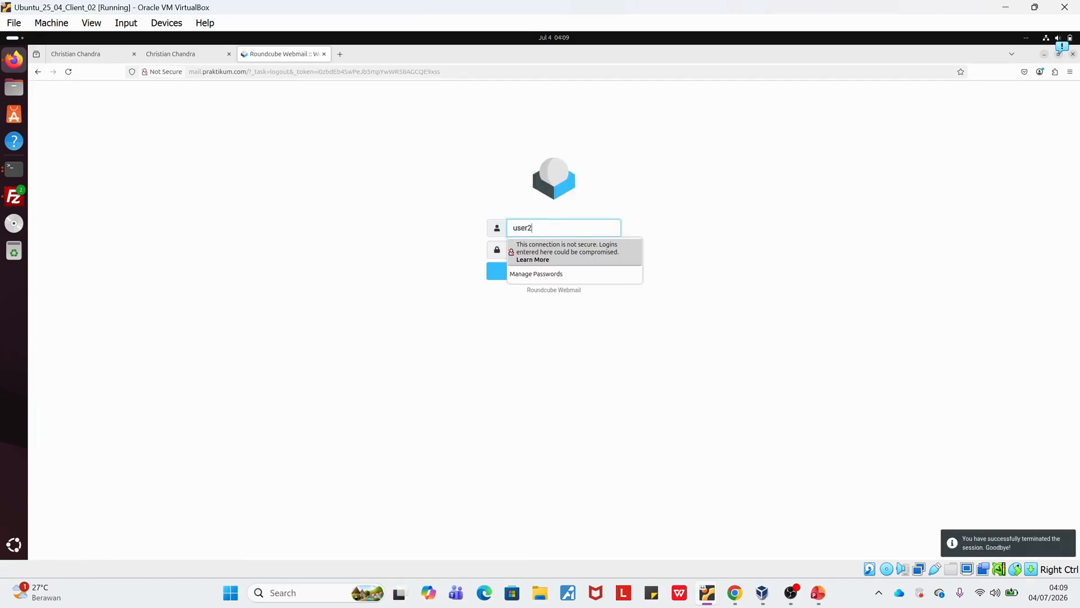
{"action": "key", "text": "Tab"}
{"action": "type", "text": "123"}
{"action": "key", "text": "Return"}
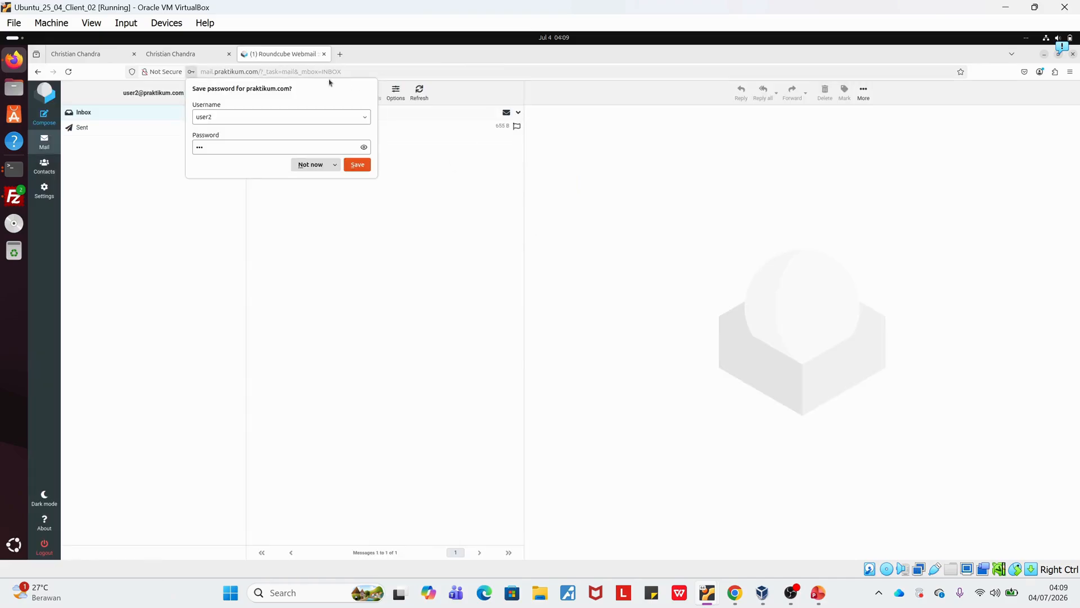
{"action": "left_click", "coordinate": [310, 164]}
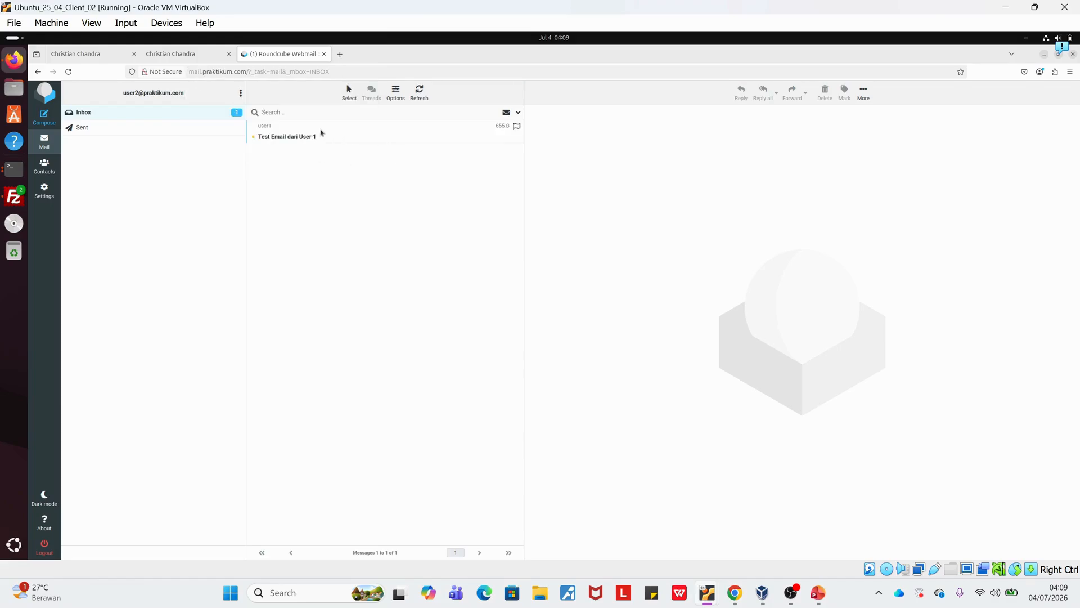
Open "Test Email dari User 1", reply with "Ini reply dari user 2 ke user 1", and view the Sent folder.
{"action": "left_click", "coordinate": [318, 132]}
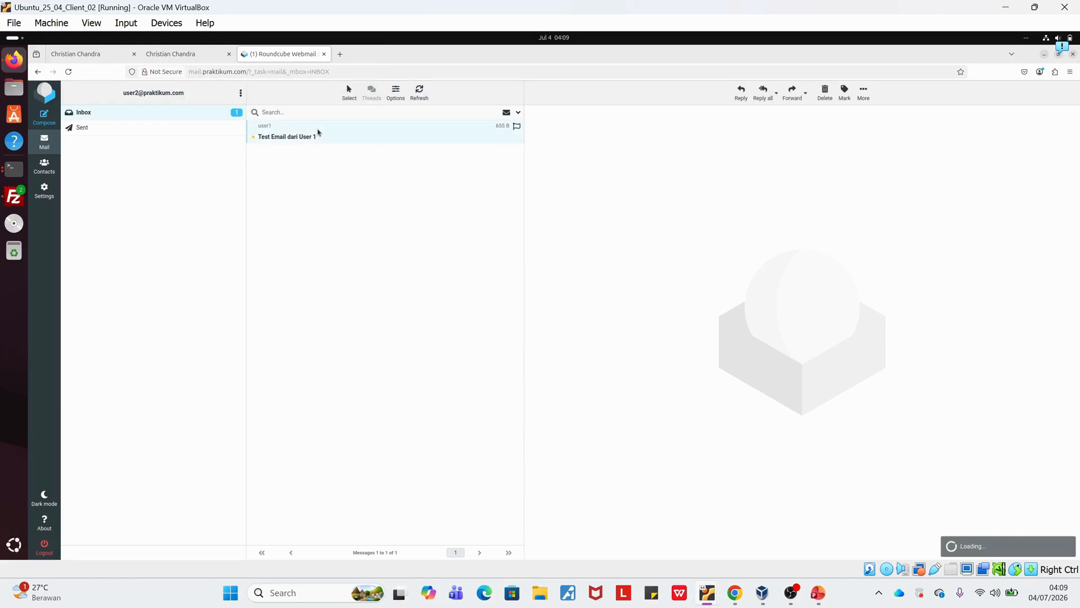
{"action": "left_click", "coordinate": [741, 100]}
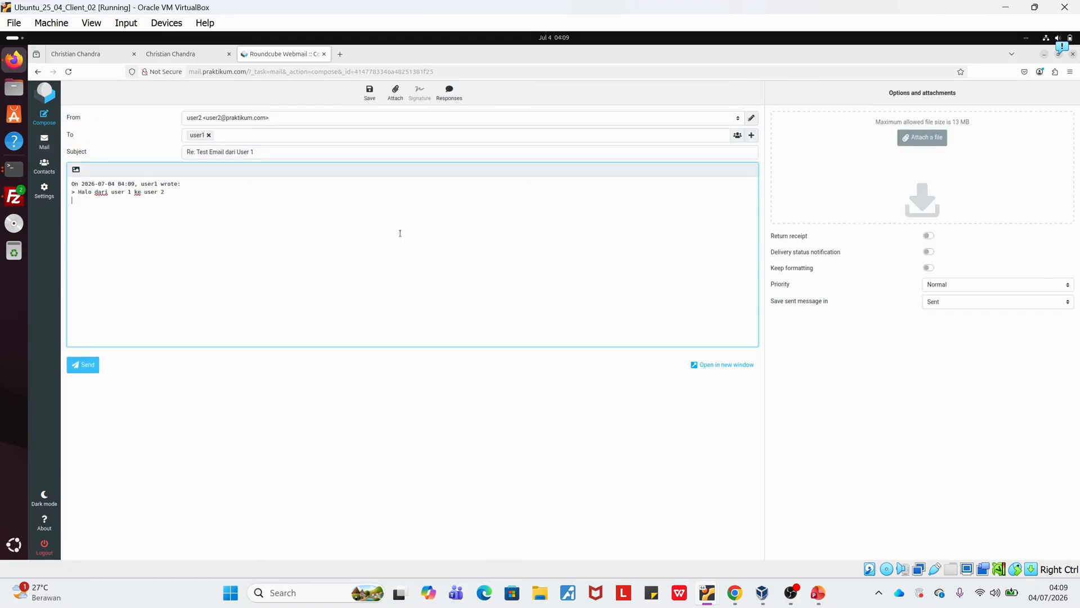
{"action": "type", "text": "Ini balas"}
{"action": "type", "text": "eply"}
{"action": "type", "text": " dari user 2 ke user 1"}
{"action": "left_click", "coordinate": [82, 368]}
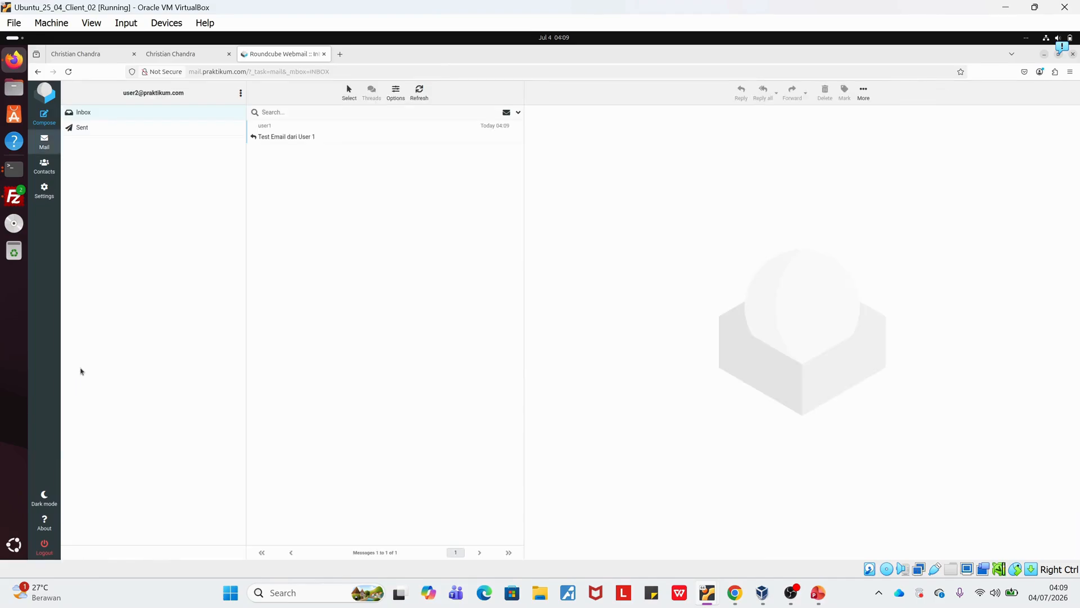
{"action": "left_click", "coordinate": [122, 131]}
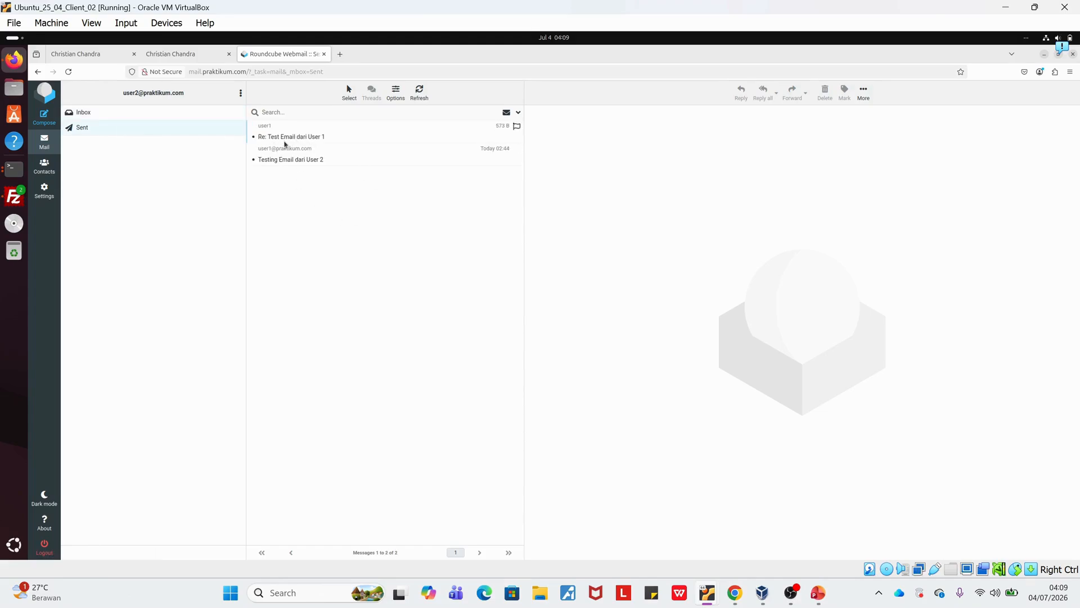
Log back in as user1 with the account password, without saving the login, and open user2's reply "Re: Test Email dari User 1".
{"action": "left_click", "coordinate": [45, 548]}
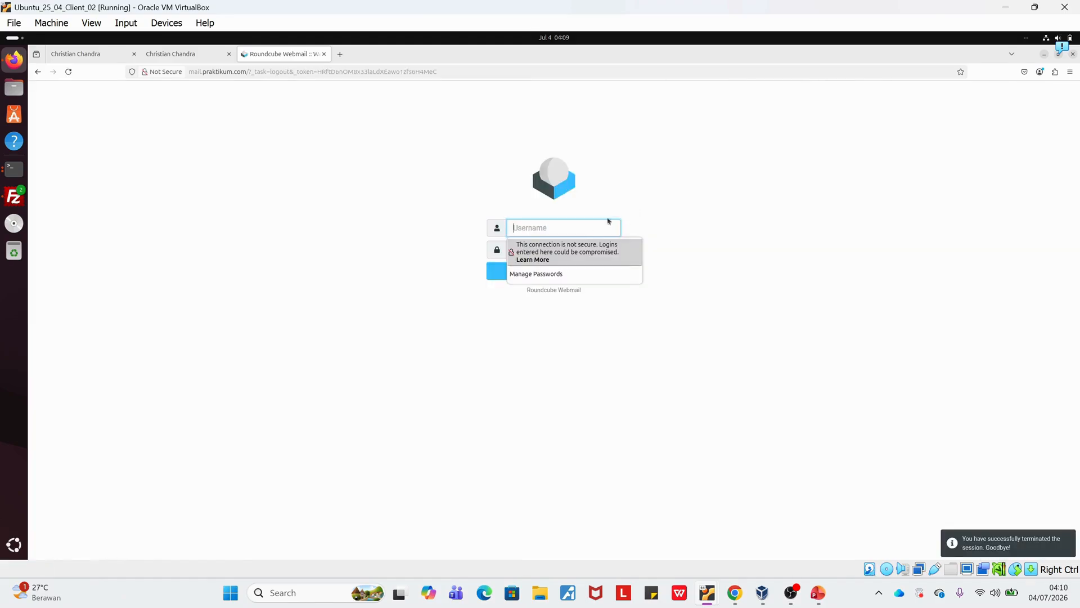
{"action": "type", "text": "user1"}
{"action": "key", "text": "Tab"}
{"action": "type", "text": "123"}
{"action": "key", "text": "Return"}
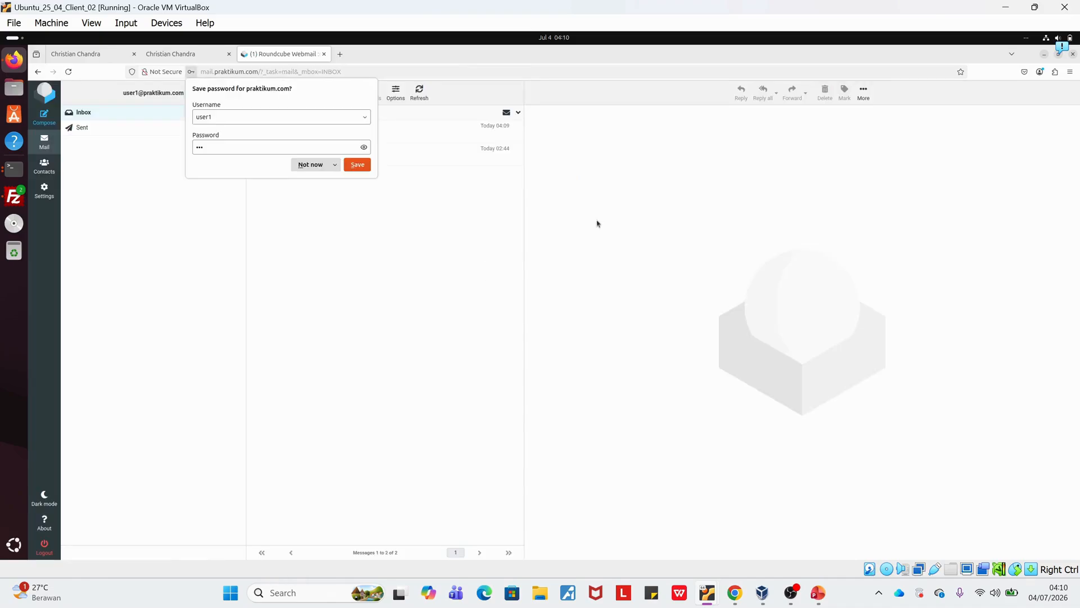
{"action": "left_click", "coordinate": [315, 164]}
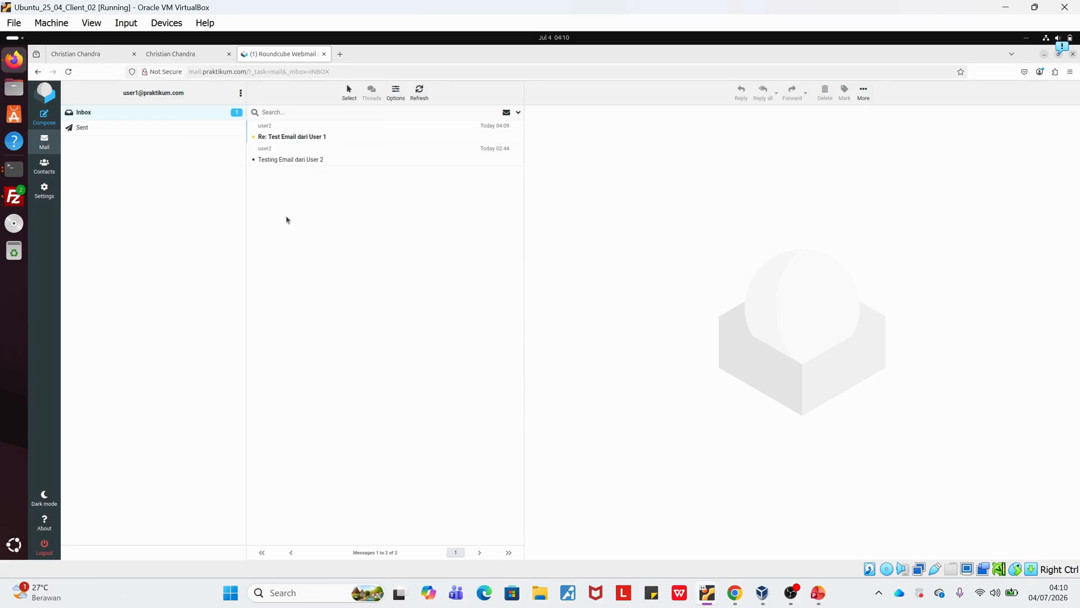
{"action": "left_click", "coordinate": [288, 136]}
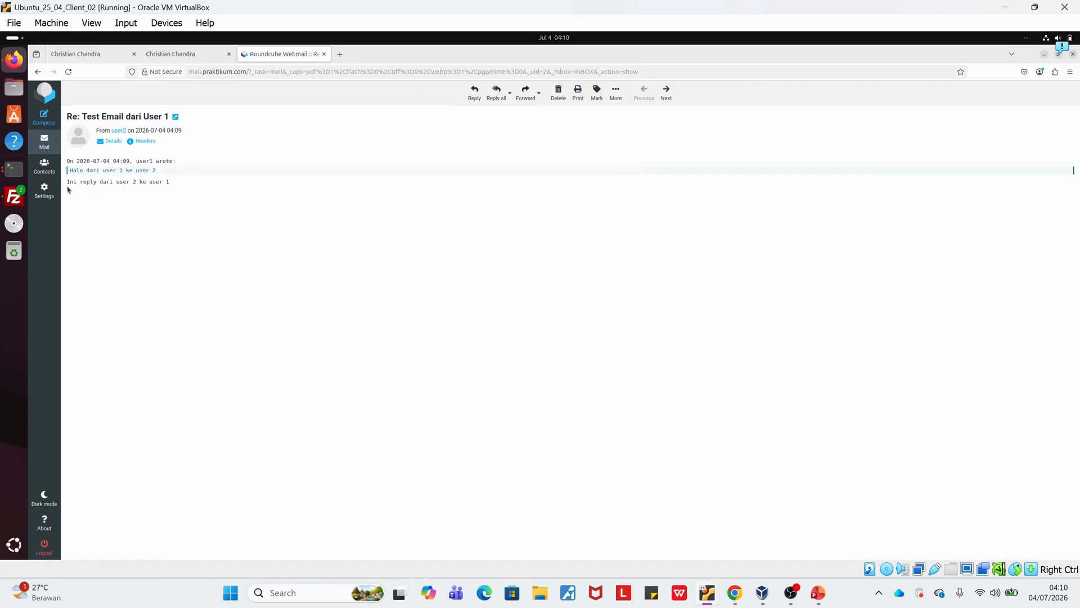
{"action": "triple_click", "coordinate": [152, 189]}
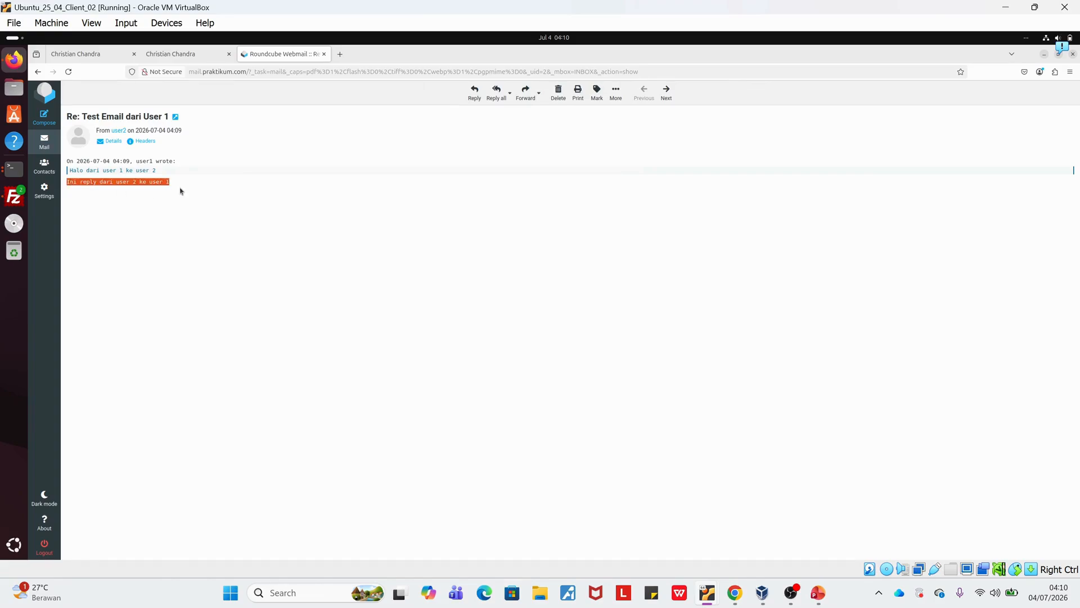
Log out of user1's mailbox and log in as admin with the account password, without saving the login in Firefox.
{"action": "left_click", "coordinate": [54, 549]}
{"action": "type", "text": "admin"}
{"action": "key", "text": "Tab"}
{"action": "type", "text": "123"}
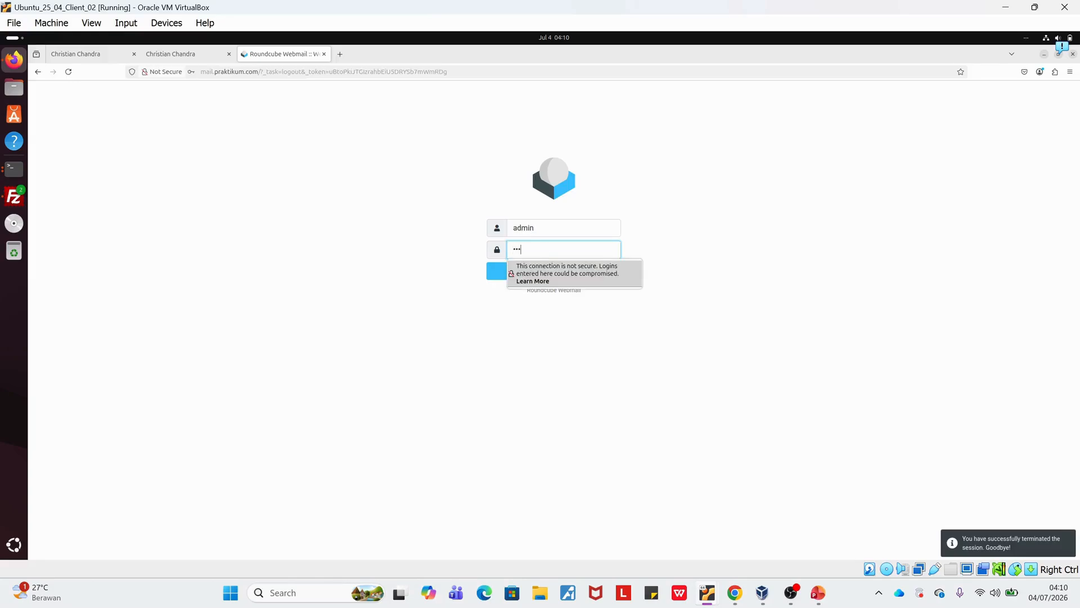
{"action": "key", "text": "Return"}
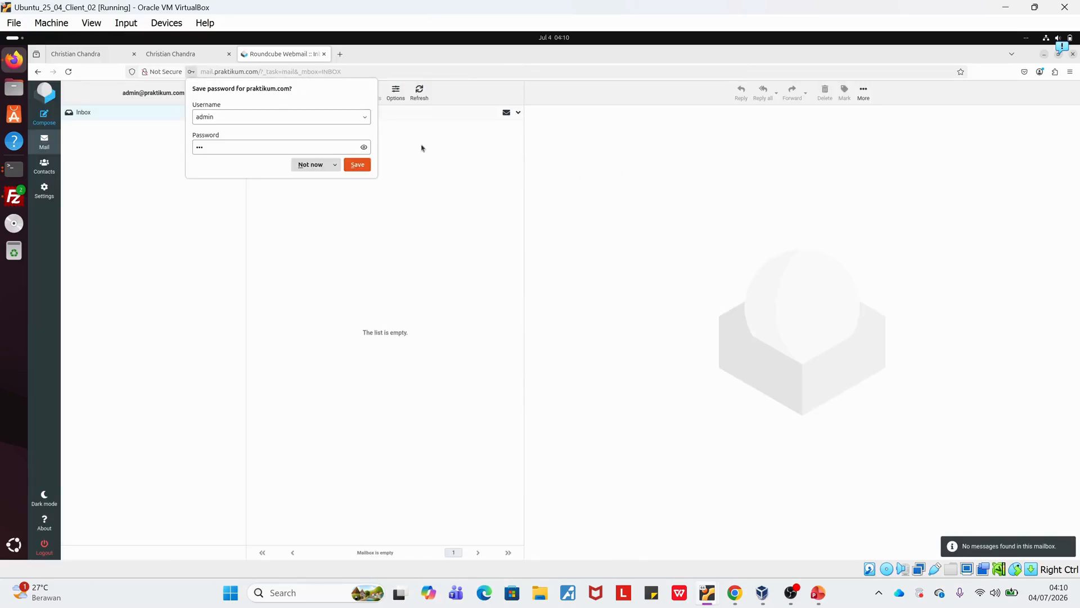
{"action": "left_click", "coordinate": [306, 169]}
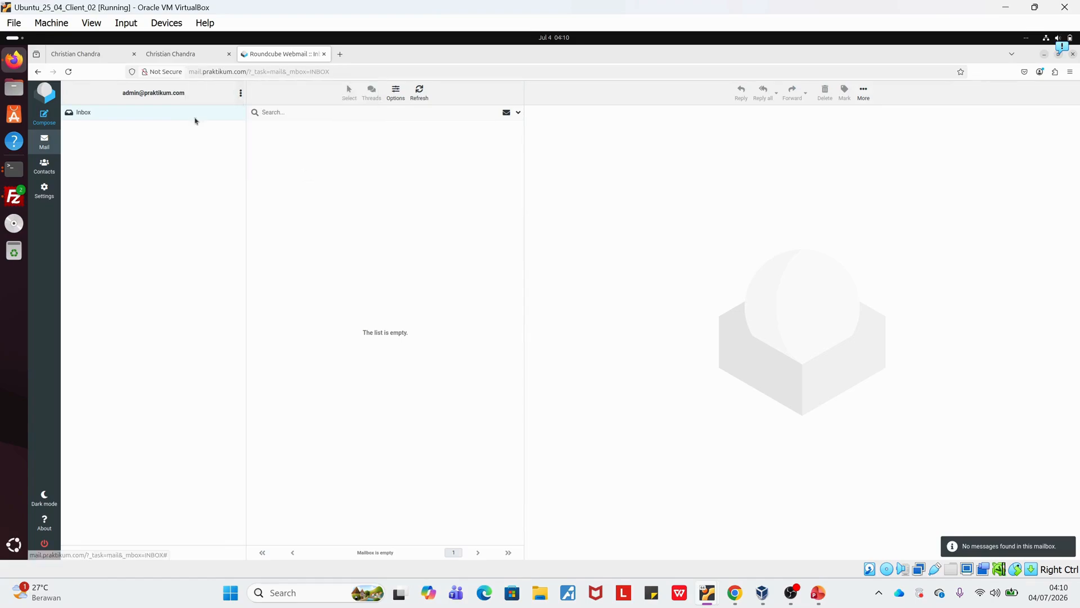
Compose a new message from admin and address it to both user1's and user2's praktikum.com mailboxes.
{"action": "left_click", "coordinate": [46, 118]}
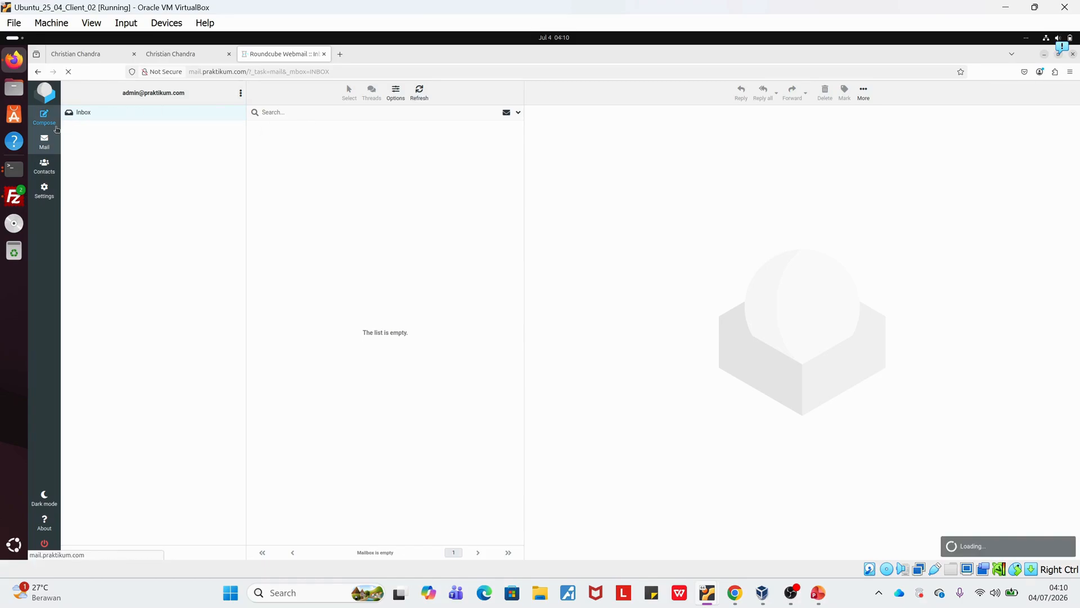
{"action": "type", "text": "user1@prakt"}
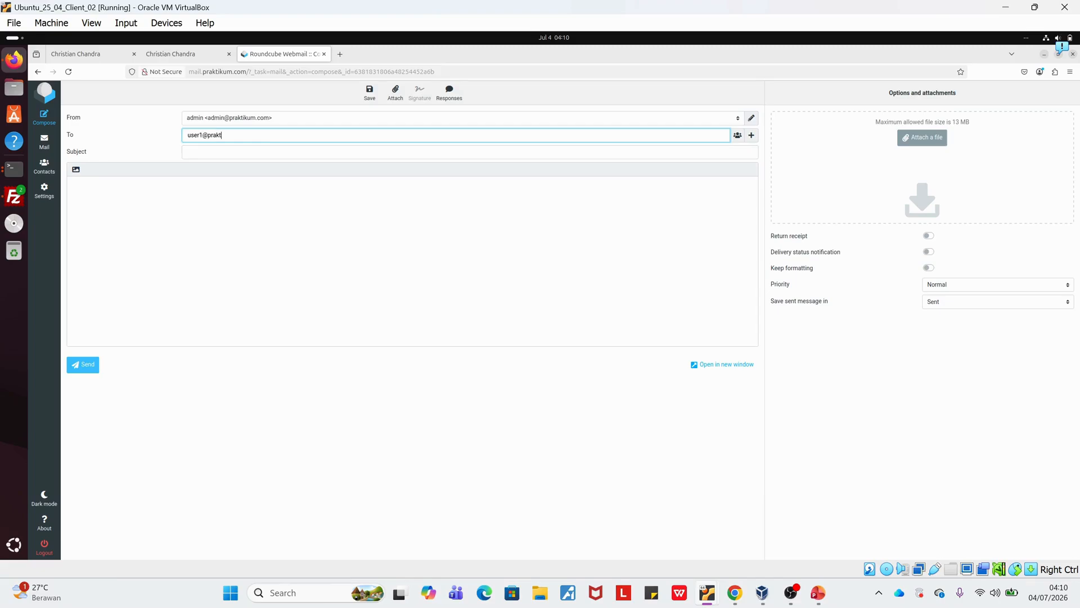
{"action": "type", "text": "ikum.com"}
{"action": "key", "text": "Tab"}
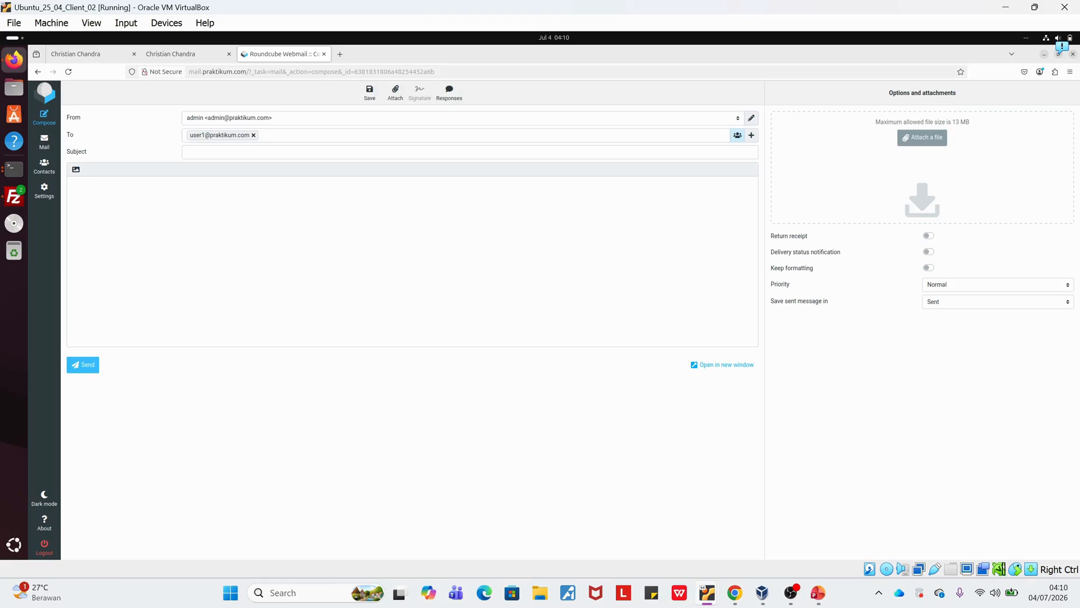
{"action": "left_click", "coordinate": [298, 130]}
{"action": "type", "text": "user2@praktikum.com"}
{"action": "key", "text": "Tab"}
Send the message with subject "Test Email dari Admin" and body "Halo dari admin", and view the Sent folder.
{"action": "left_click", "coordinate": [271, 147]}
{"action": "type", "text": "Test Email dari a"}
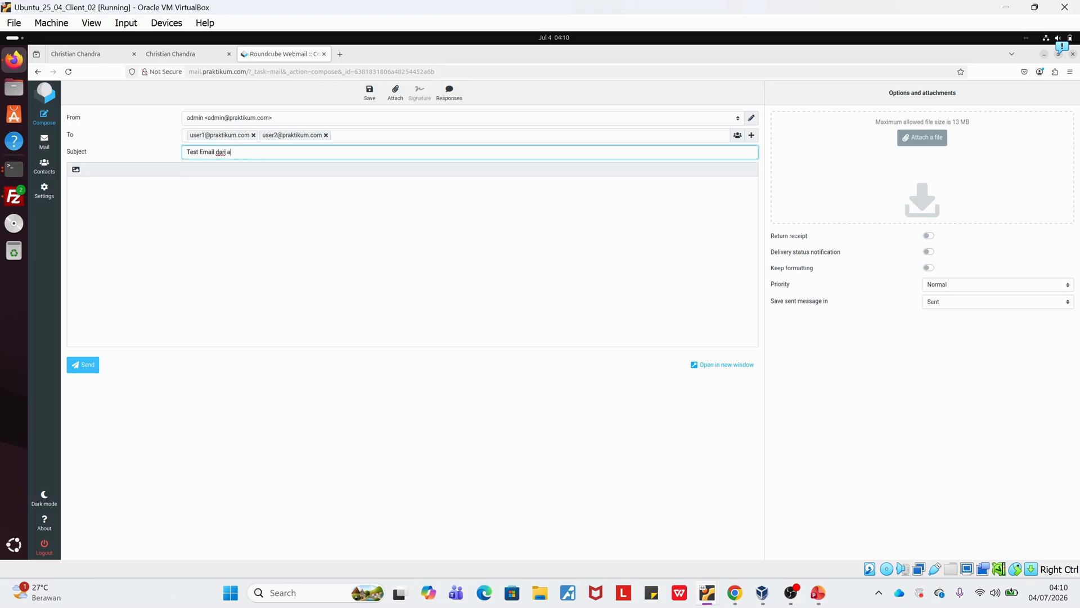
{"action": "key", "text": "BackSpace"}
{"action": "type", "text": "Admin"}
{"action": "key", "text": "Tab"}
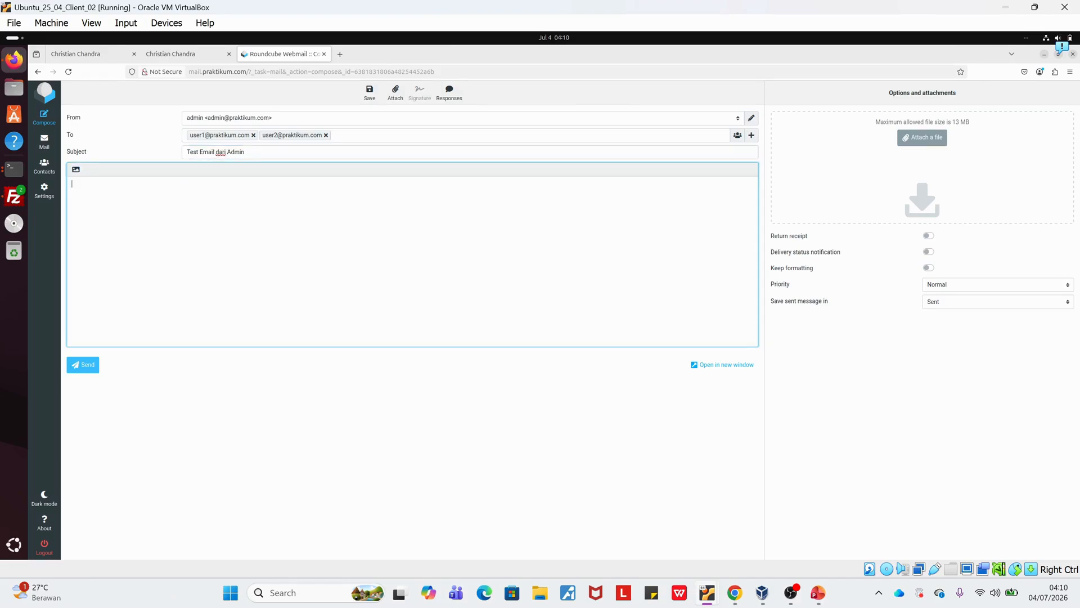
{"action": "type", "text": "Halo dari admin"}
{"action": "left_click", "coordinate": [77, 366]}
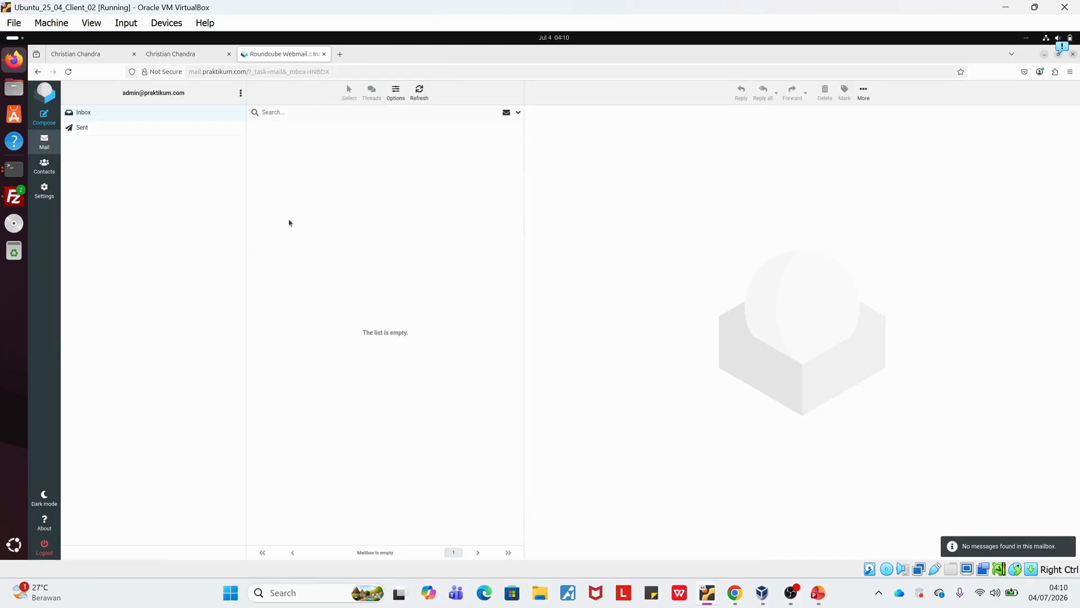
{"action": "left_click", "coordinate": [128, 130]}
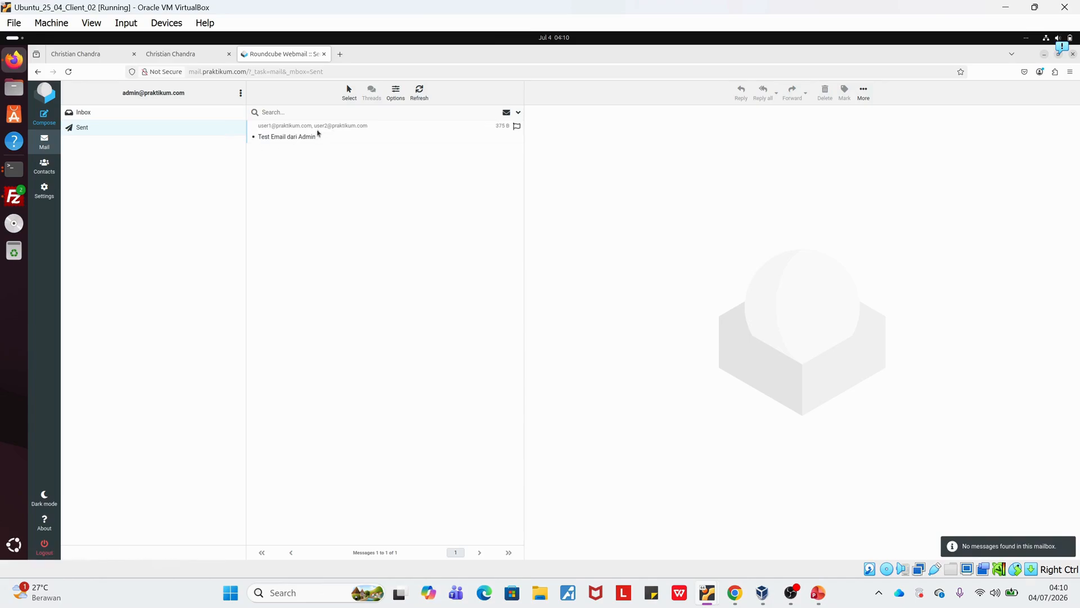
Switch from admin to user1 with the account password, without saving the login, and open the message "Test Email dari Admin".
{"action": "left_click", "coordinate": [80, 541]}
{"action": "left_click", "coordinate": [537, 227]}
{"action": "type", "text": "user1"}
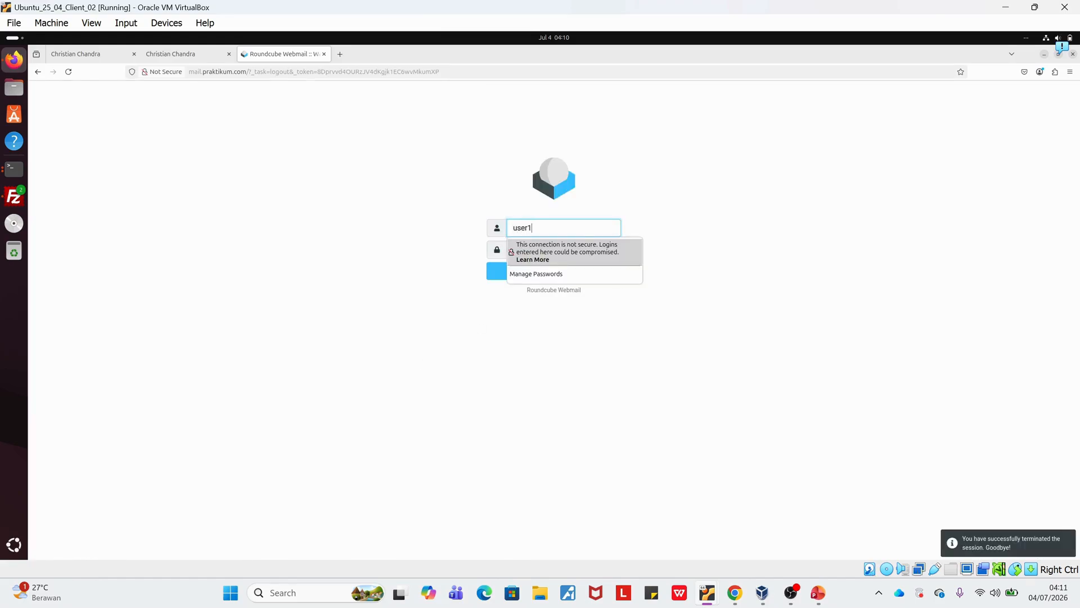
{"action": "key", "text": "Tab"}
{"action": "type", "text": "•••"}
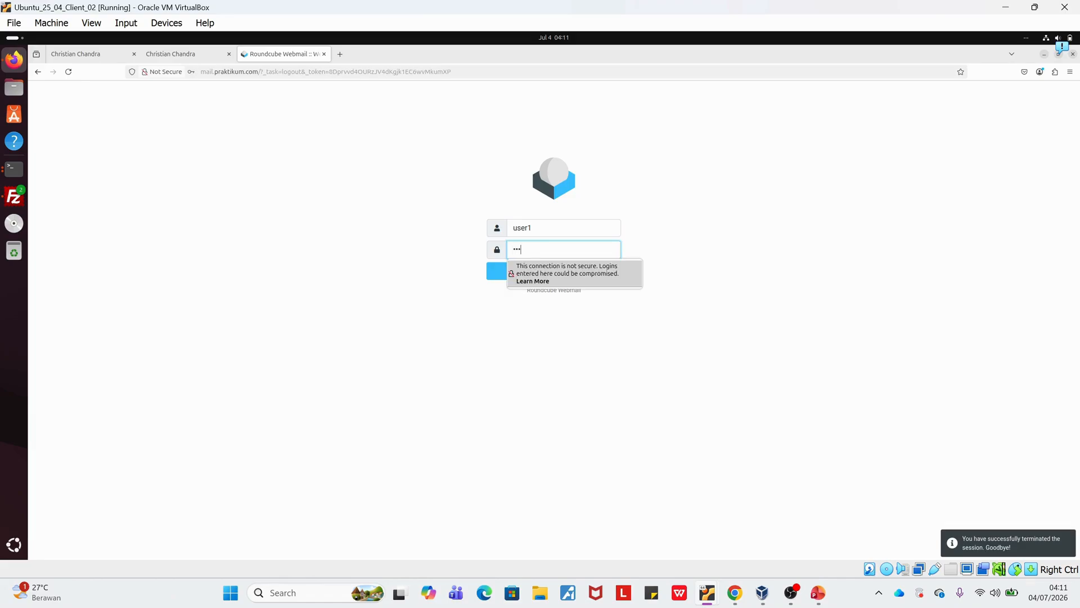
{"action": "key", "text": "Return"}
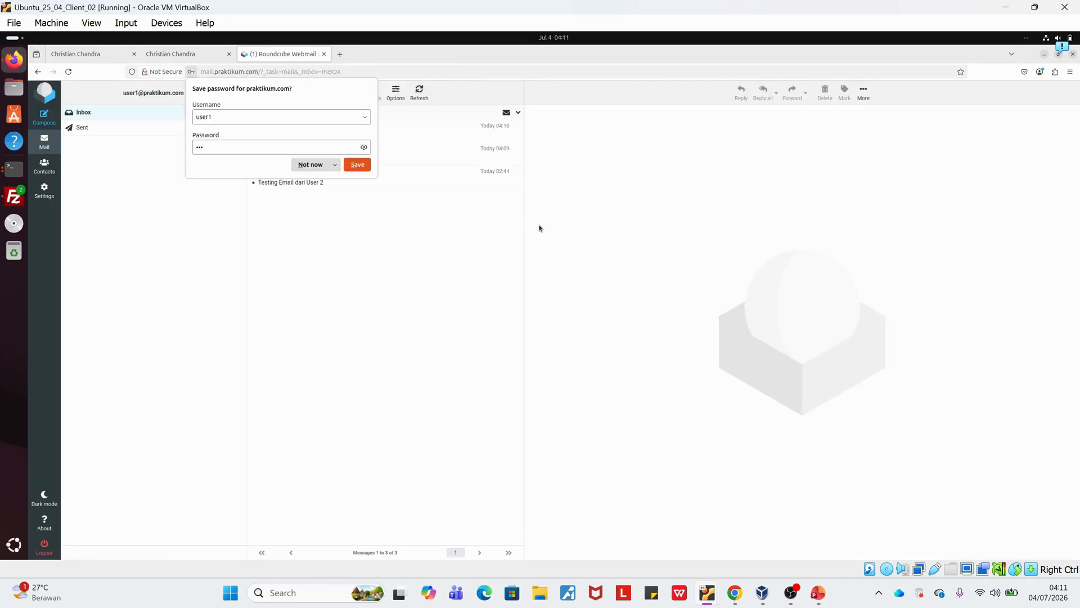
{"action": "left_click", "coordinate": [311, 164]}
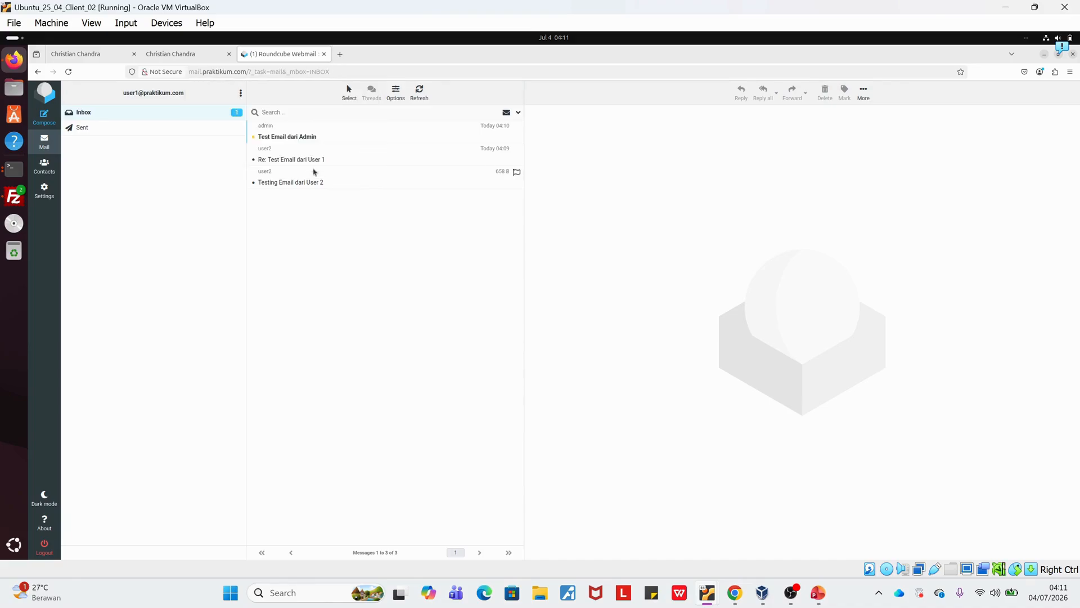
{"action": "double_click", "coordinate": [369, 137]}
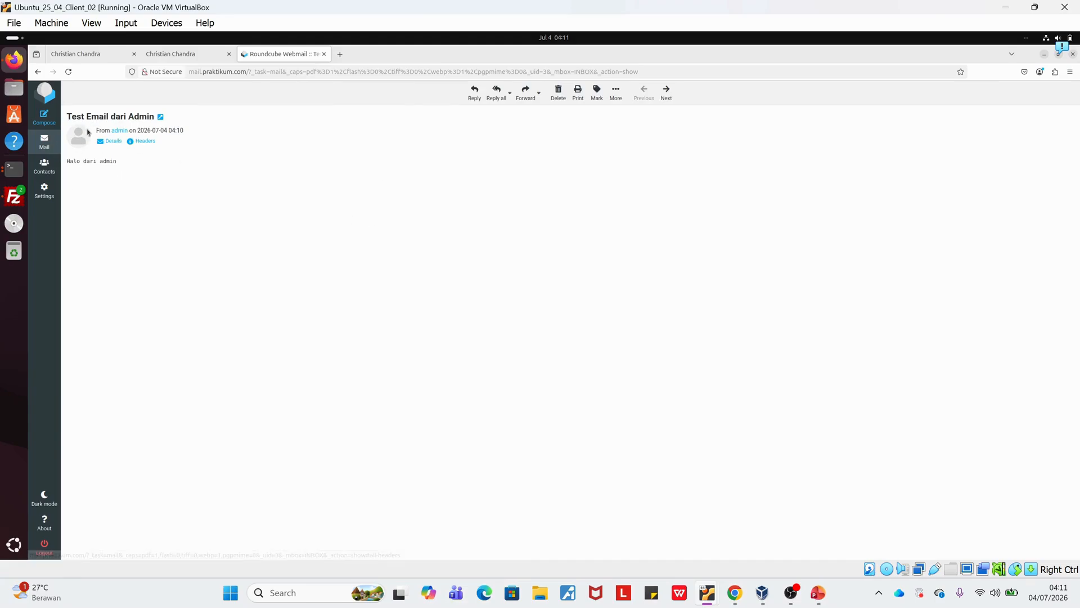
Switch from user1 to user2 with the account password, without saving the login, and open the message "Test Email dari Admin".
{"action": "left_click", "coordinate": [44, 545]}
{"action": "left_click", "coordinate": [567, 228]}
{"action": "type", "text": "us"}
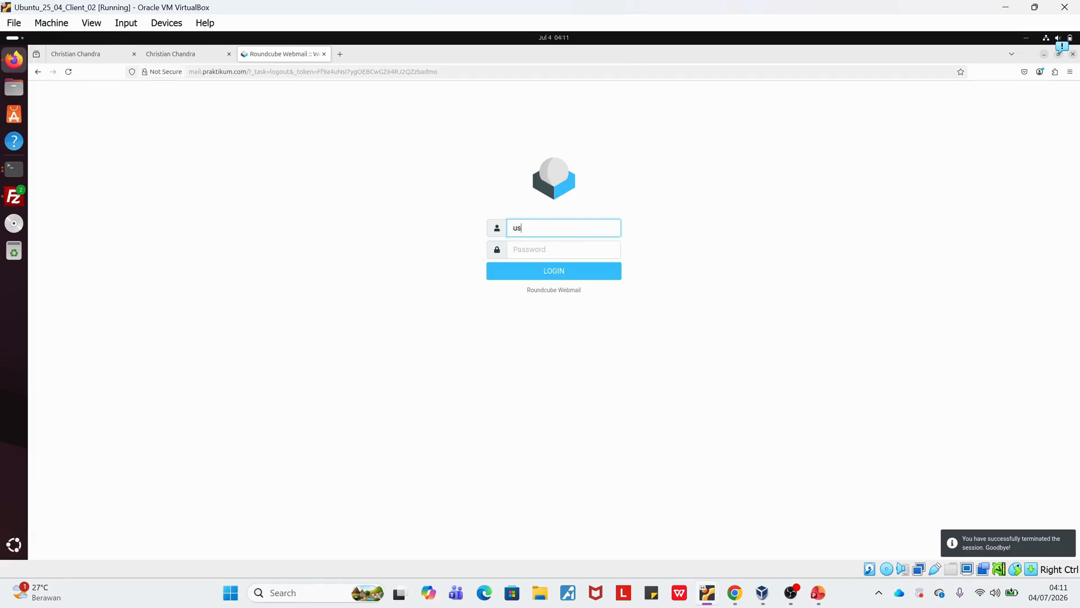
{"action": "type", "text": "er2"}
{"action": "key", "text": "Tab"}
{"action": "type", "text": "•••"}
{"action": "key", "text": "Return"}
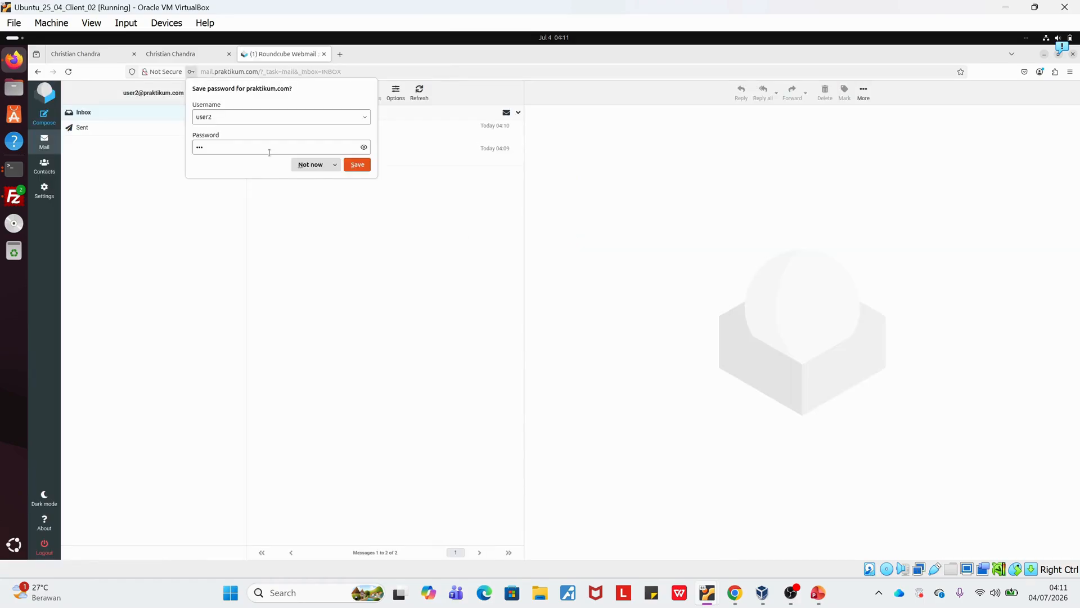
{"action": "left_click", "coordinate": [309, 165]}
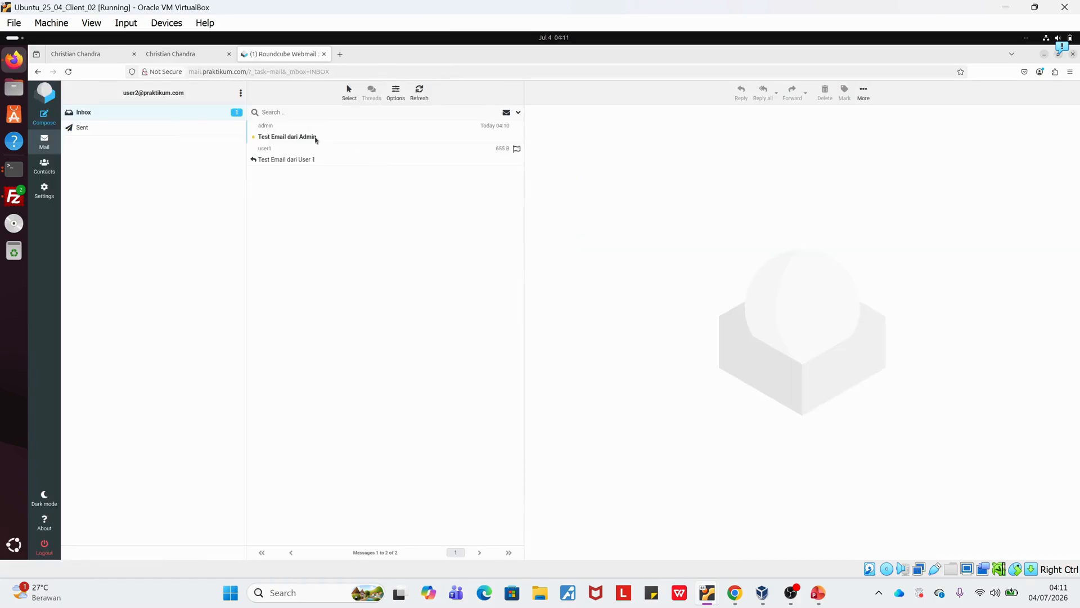
{"action": "left_click", "coordinate": [316, 140]}
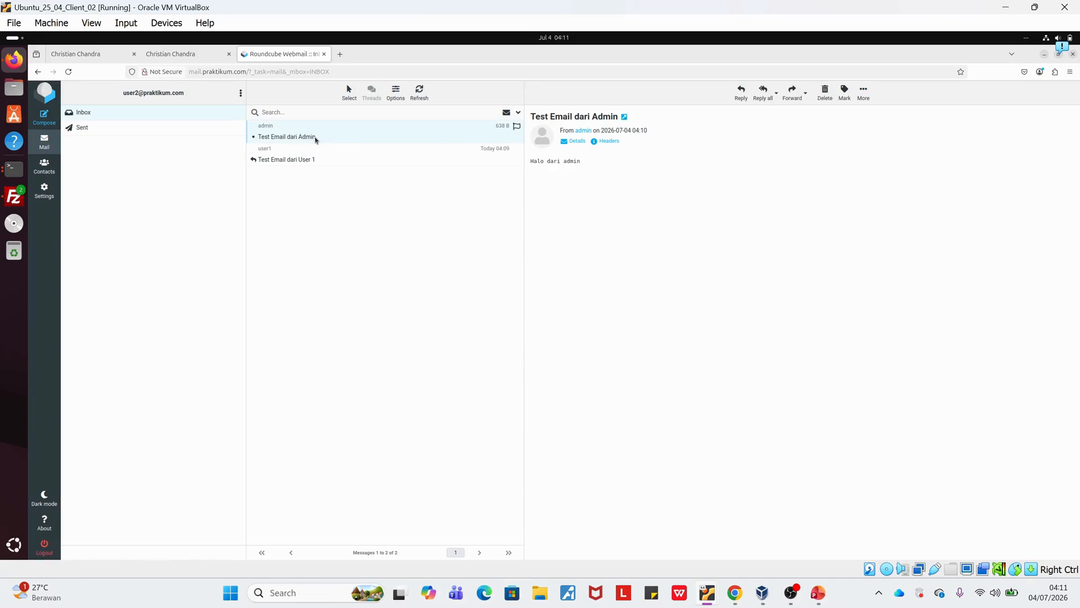
Log out of user2's mailbox and review the Squid proxy requirements in soal praktikum jarkom.pdf in Chrome.
{"action": "left_click", "coordinate": [49, 552]}
{"action": "mouse_move", "coordinate": [739, 598]}
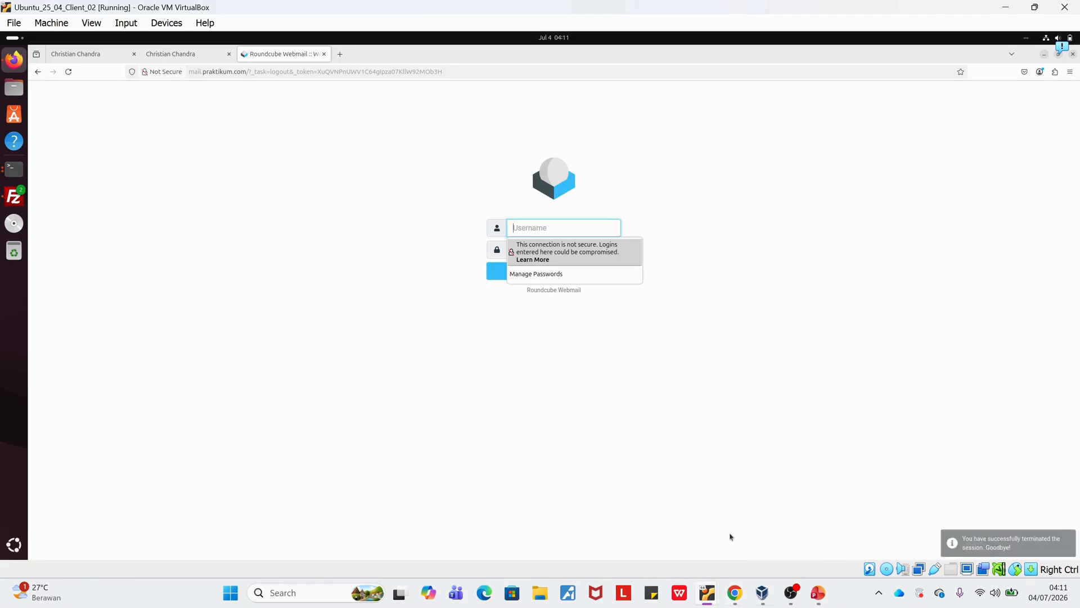
{"action": "left_click", "coordinate": [734, 600]}
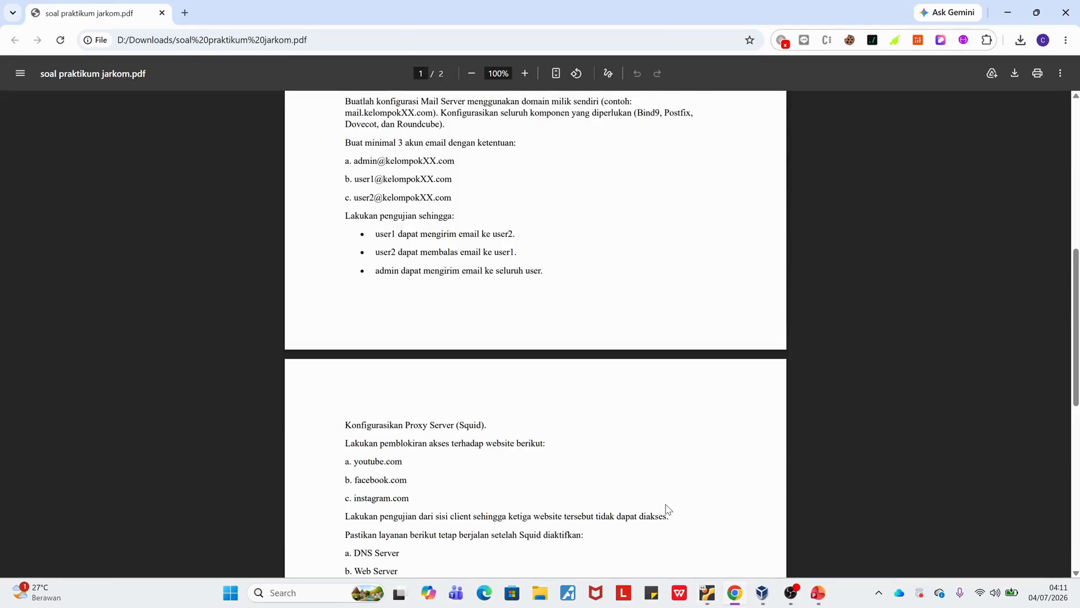
{"action": "scroll", "coordinate": [665, 511], "scroll_direction": "down", "scroll_amount": 2}
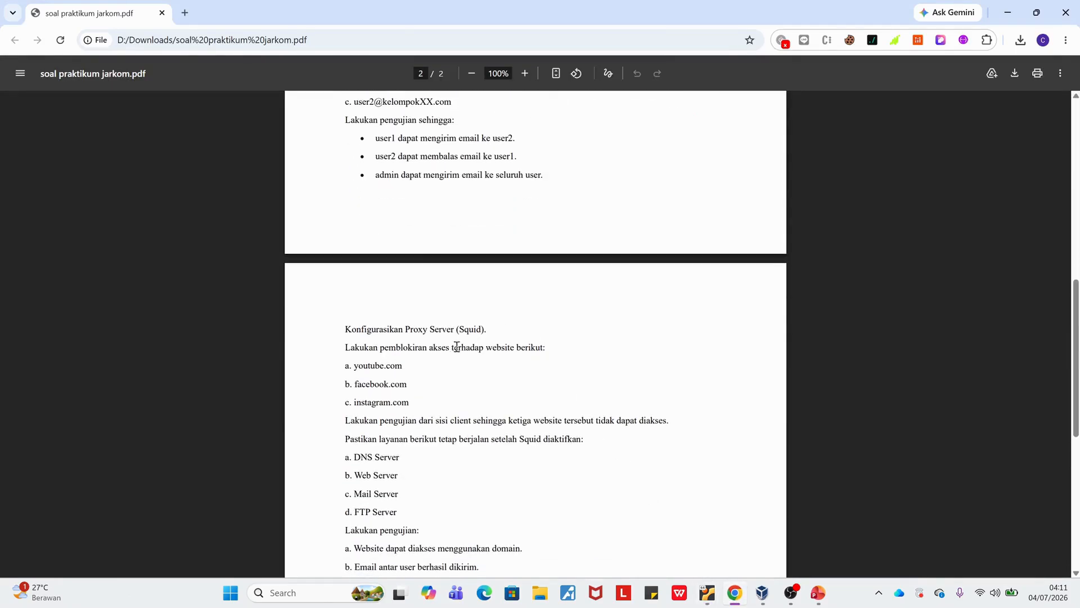
{"action": "scroll", "coordinate": [401, 372], "scroll_direction": "down", "scroll_amount": 1}
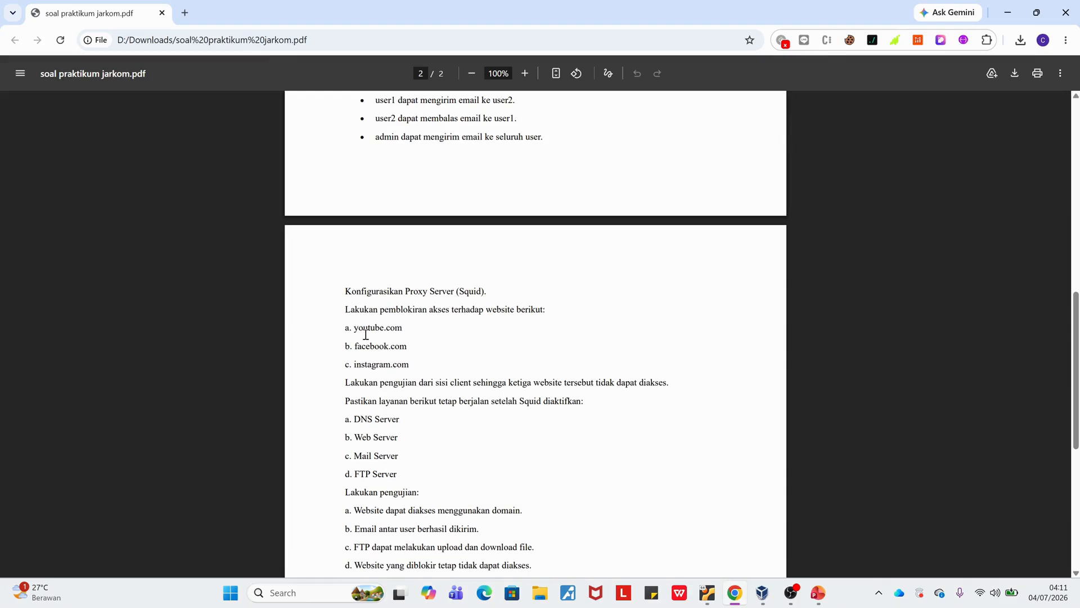
{"action": "scroll", "coordinate": [484, 287], "scroll_direction": "up", "scroll_amount": 2}
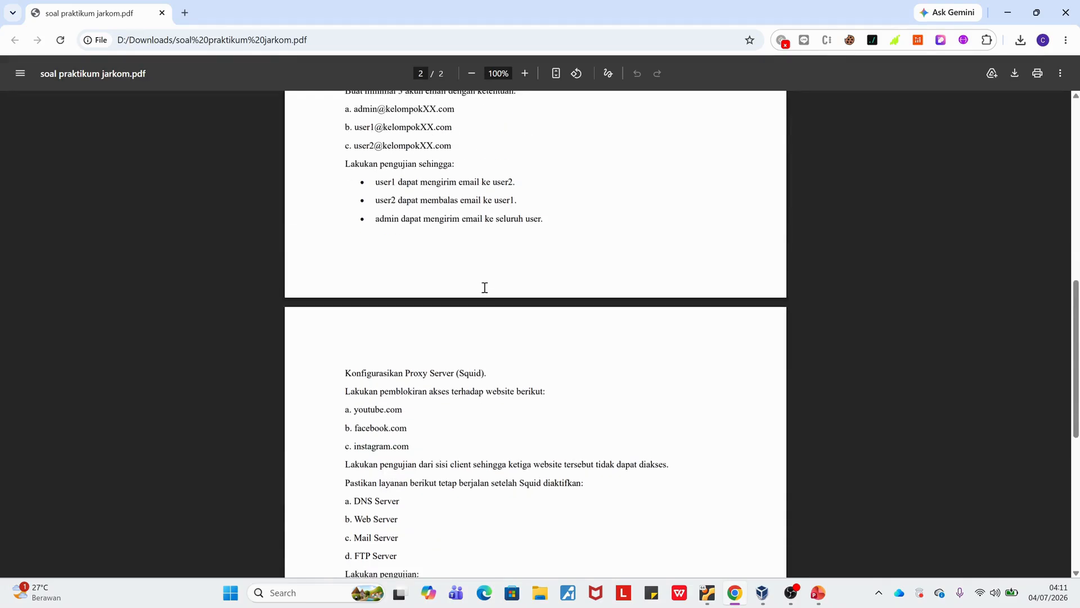
{"action": "scroll", "coordinate": [484, 287], "scroll_direction": "down", "scroll_amount": 2}
{"action": "mouse_move", "coordinate": [761, 596]}
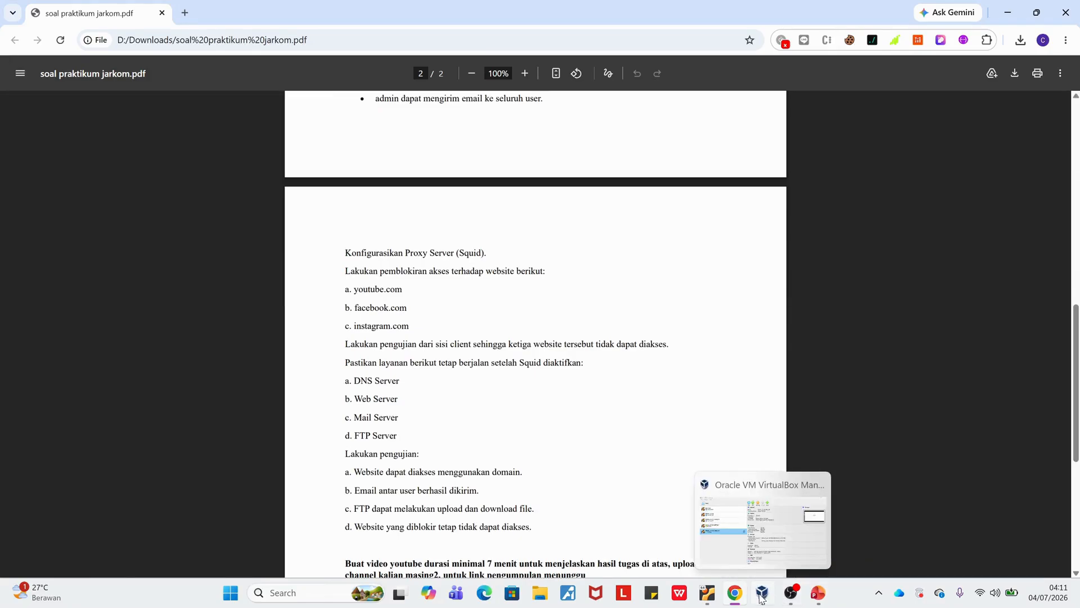
Switch to the Ubuntu_24_04_SERVER virtual machine, return to the home directory, and open /etc/squid/squid.conf in nano.
{"action": "mouse_move", "coordinate": [709, 594]}
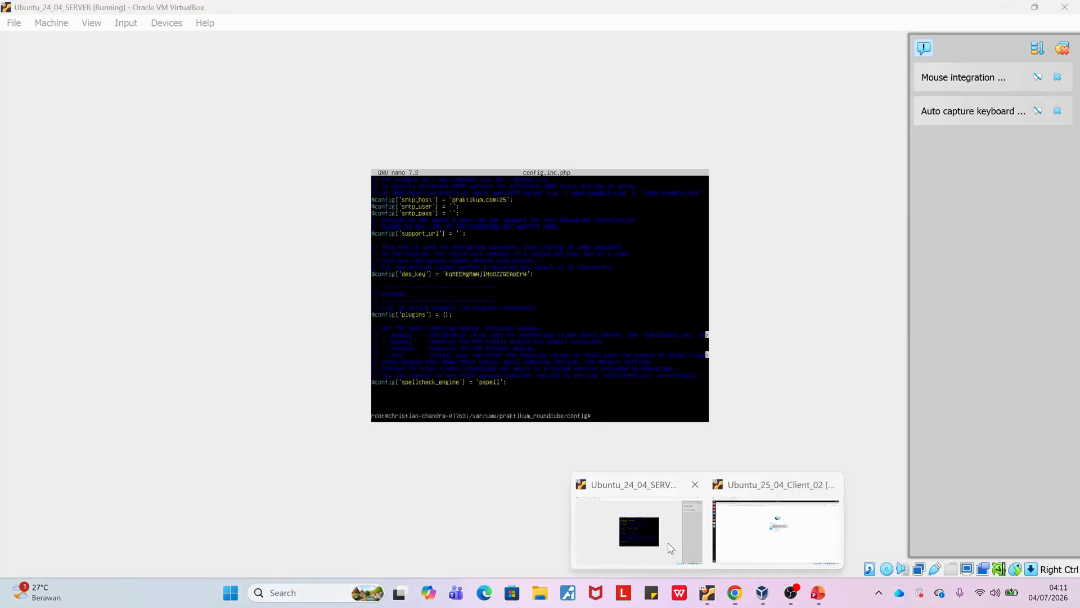
{"action": "left_click", "coordinate": [671, 548]}
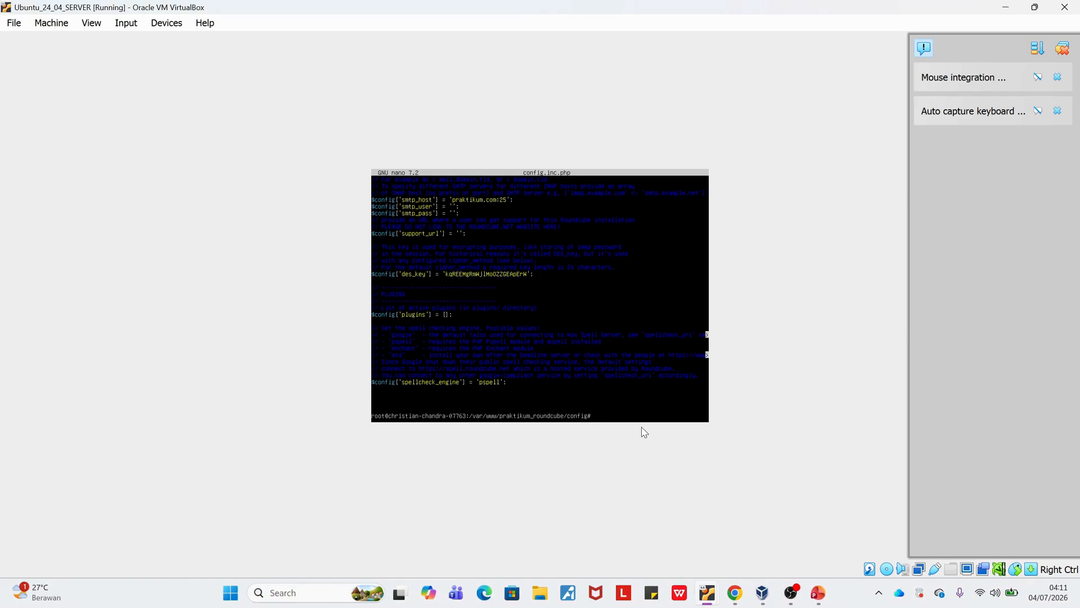
{"action": "type", "text": "cd"}
{"action": "key", "text": "Return"}
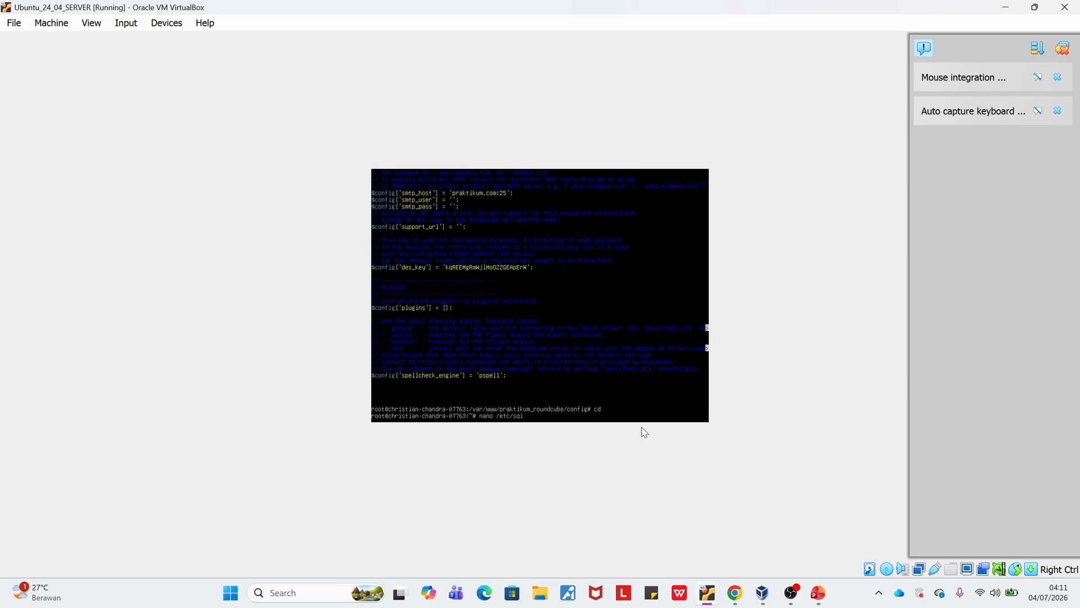
{"action": "type", "text": "quid.conf"}
{"action": "key", "text": "Return"}
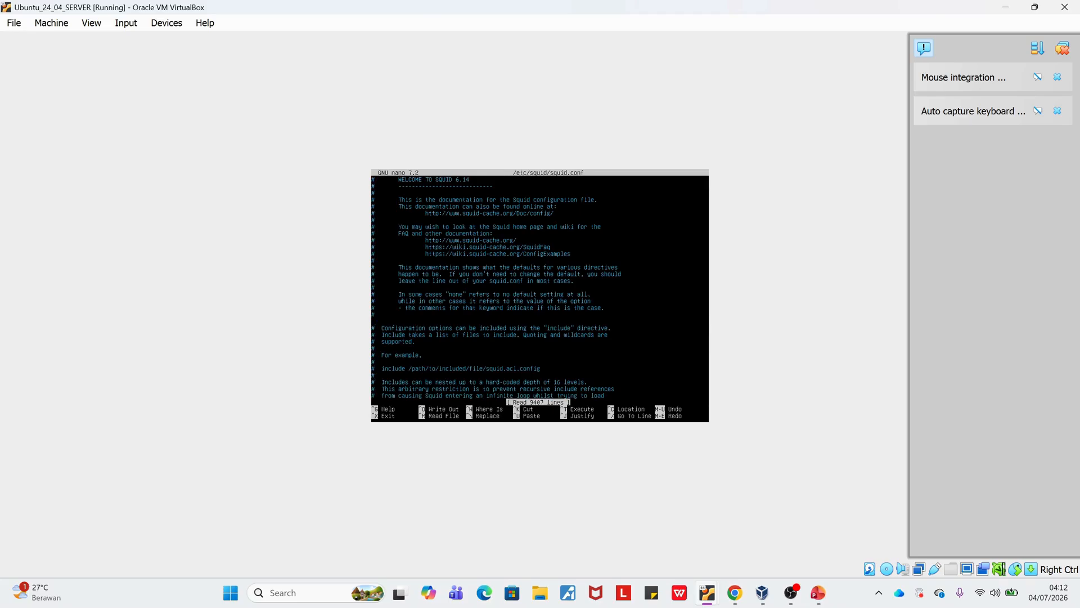
Search the Squid configuration for youtube.com to locate the blocked-sites rules.
{"action": "key", "text": "ctrl+w"}
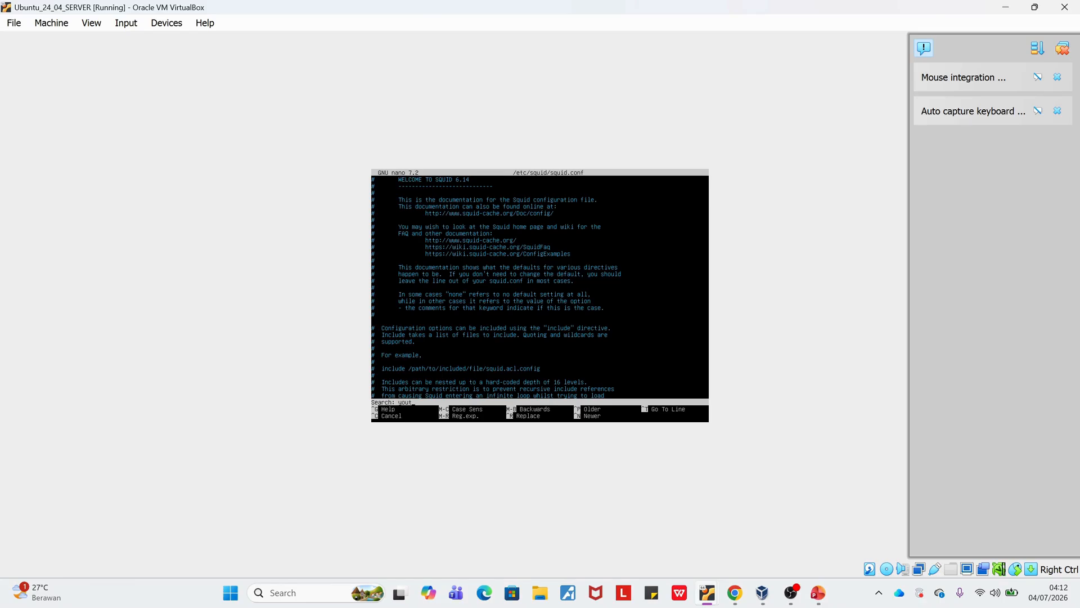
{"action": "type", "text": "youtube.com"}
{"action": "key", "text": "Return"}
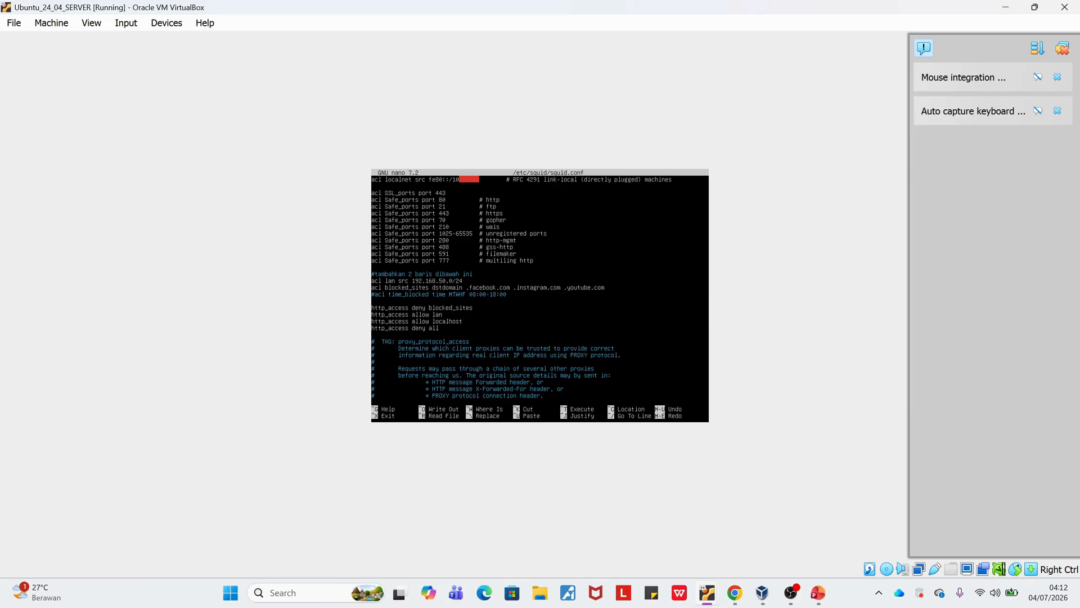
Close the Squid configuration file in nano and switch to the Ubuntu_25_04_Client_02 virtual machine.
{"action": "key", "text": "ctrl+x"}
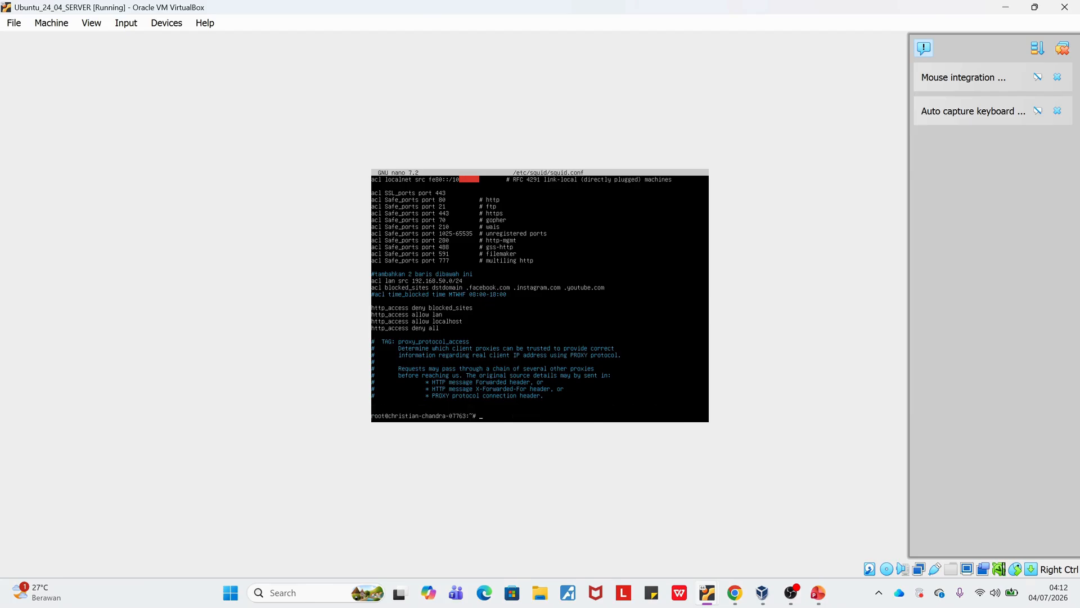
{"action": "left_click", "coordinate": [707, 592]}
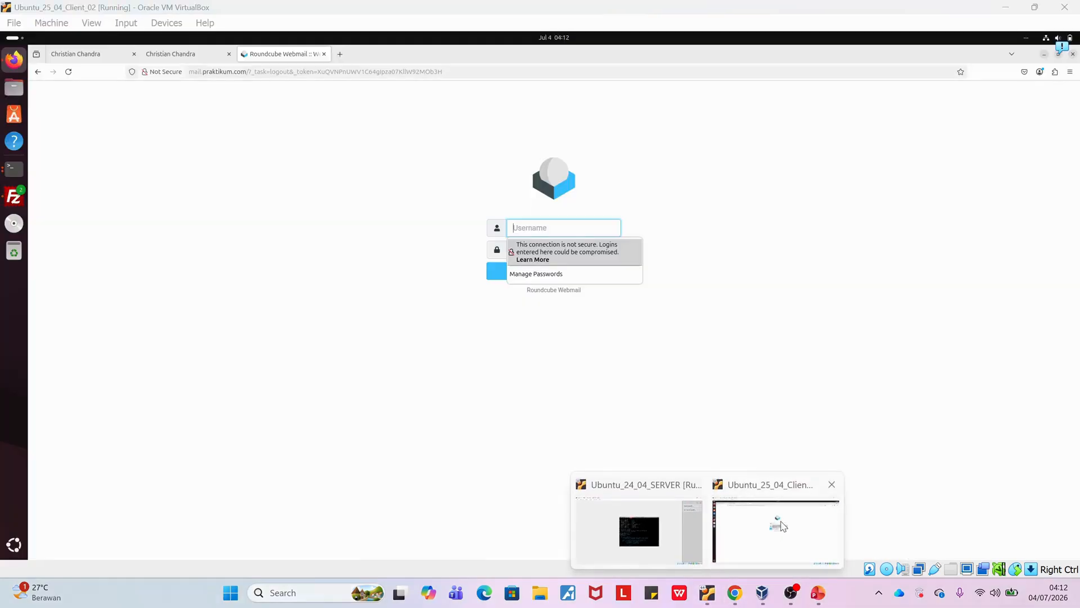
{"action": "left_click", "coordinate": [782, 526]}
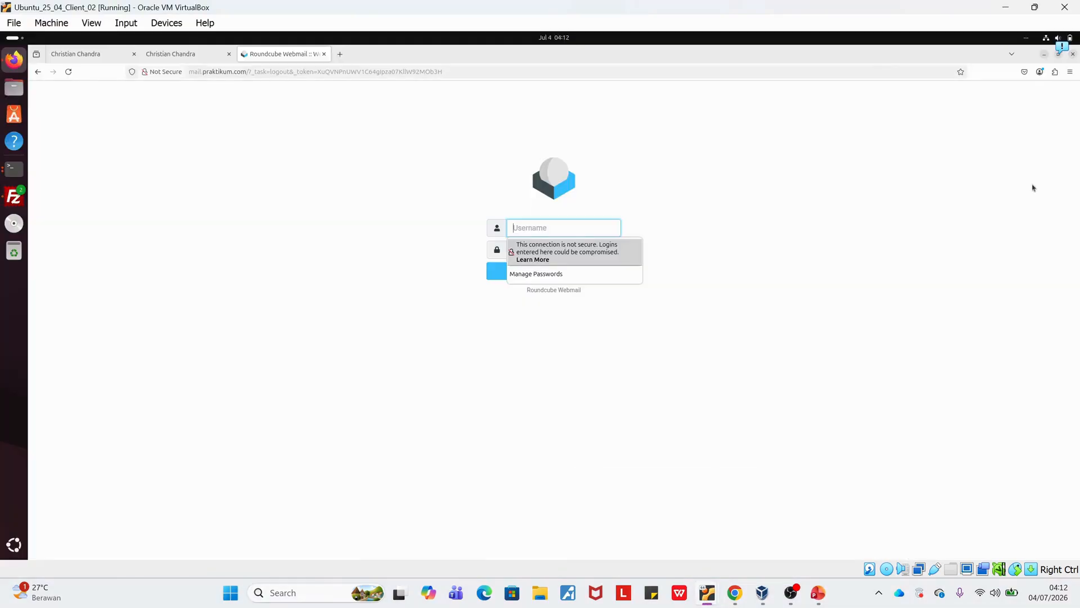
Find Firefox's network settings and apply manual proxy configuration with HTTP proxy 192.168.50.1, port 3128, also used for HTTPS.
{"action": "left_click", "coordinate": [1070, 71]}
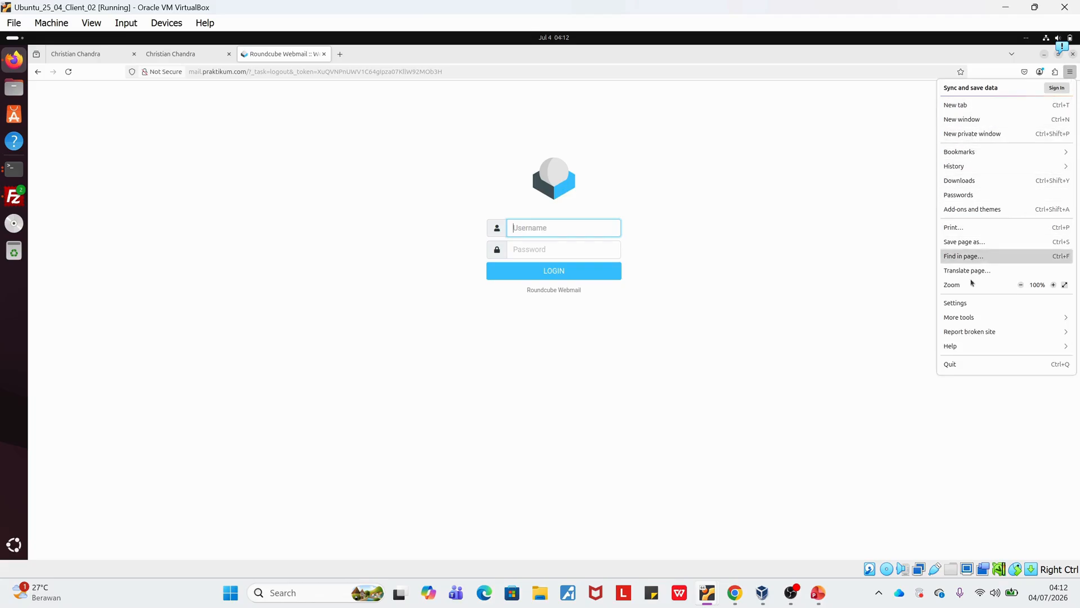
{"action": "left_click", "coordinate": [971, 302]}
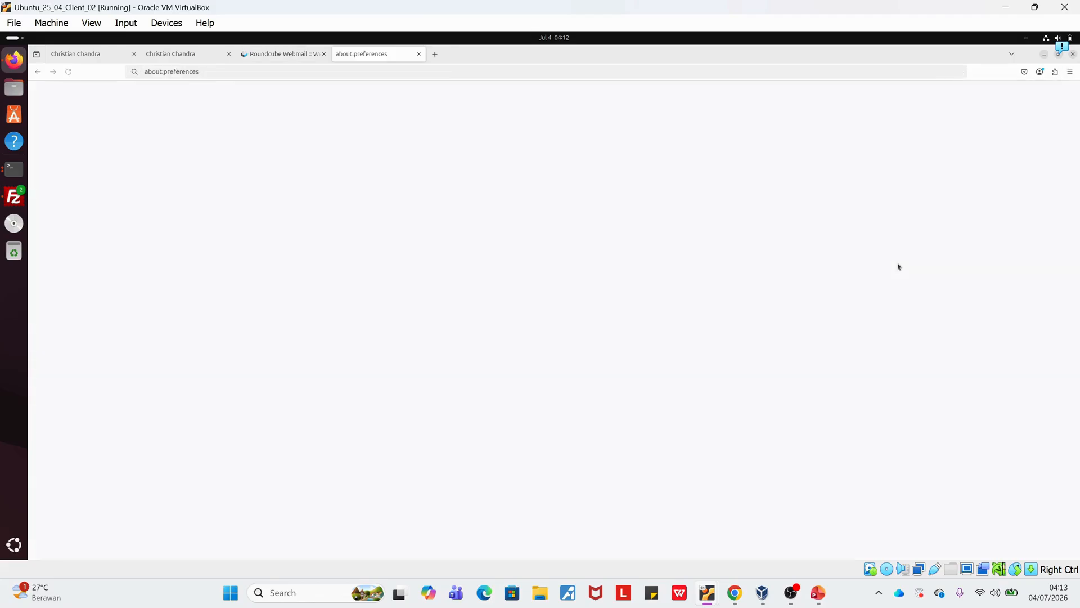
{"action": "type", "text": "ne"}
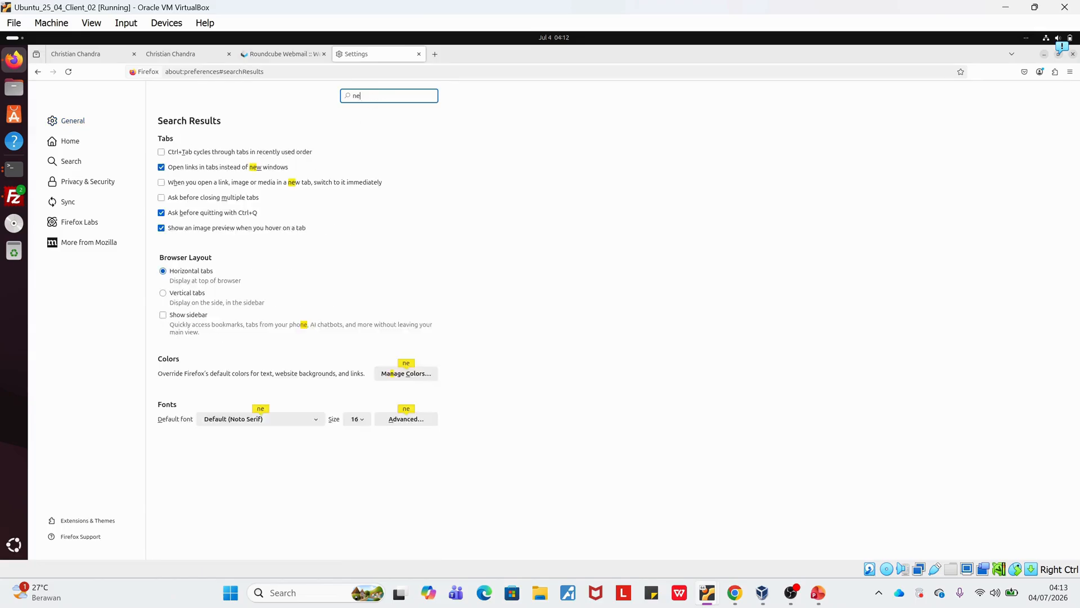
{"action": "type", "text": "tw"}
{"action": "left_click", "coordinate": [406, 153]}
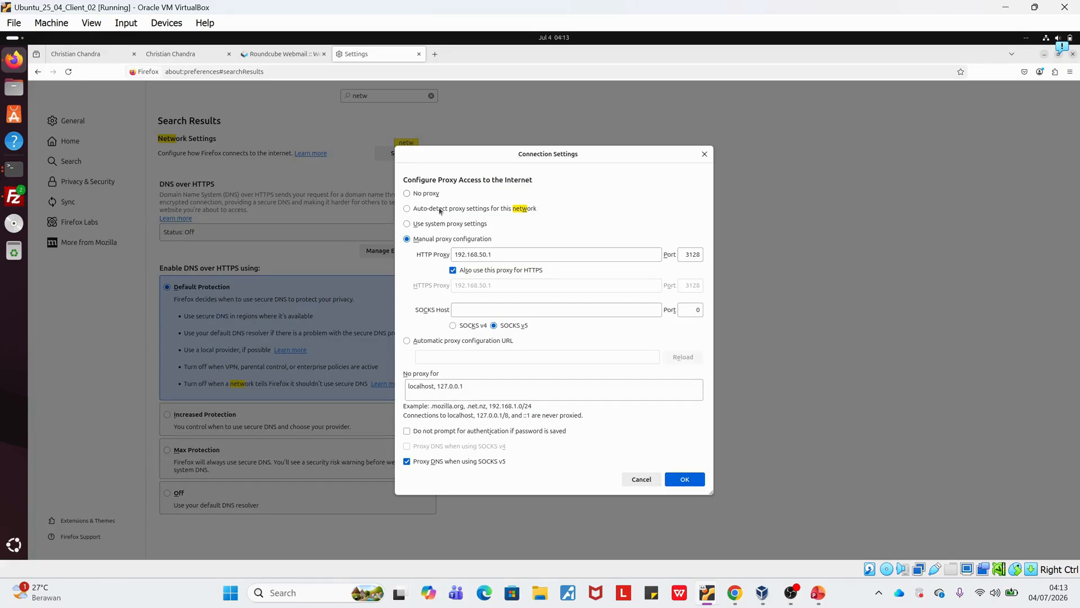
{"action": "left_click", "coordinate": [422, 194]}
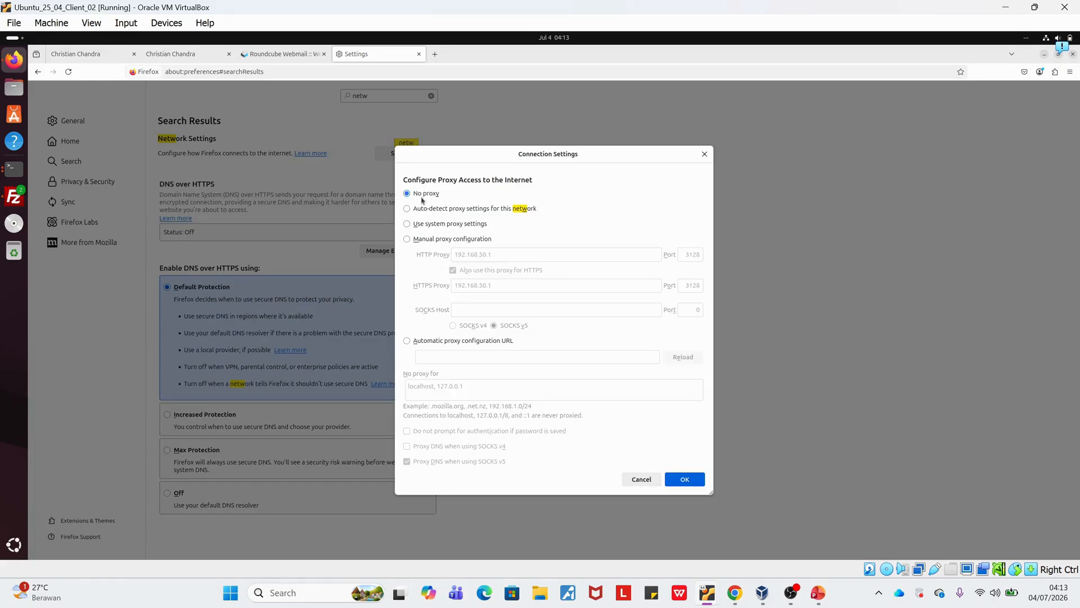
{"action": "left_click", "coordinate": [433, 240]}
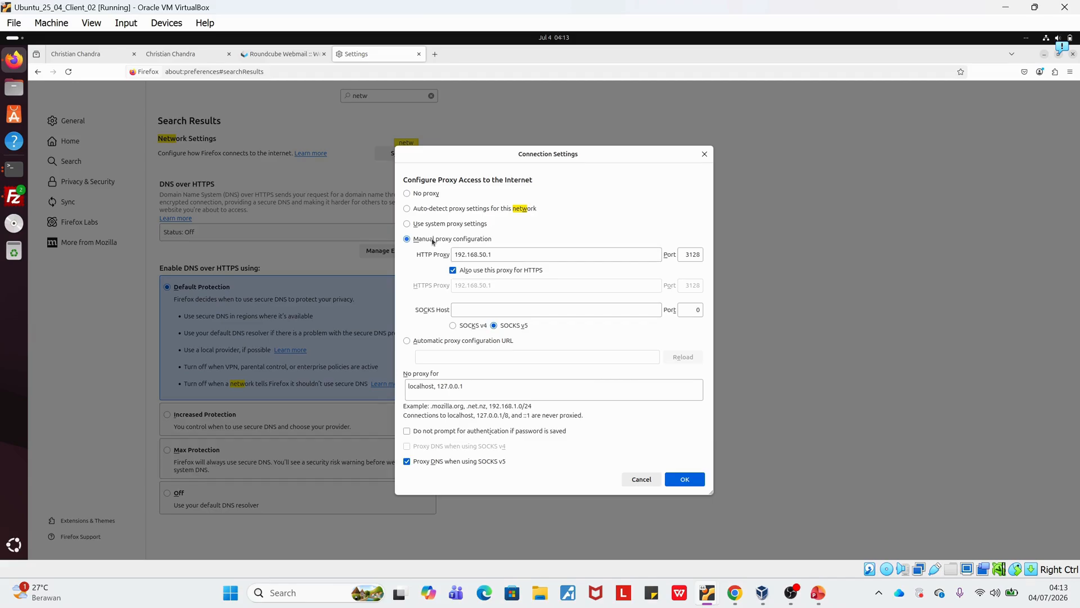
{"action": "left_click", "coordinate": [530, 254]}
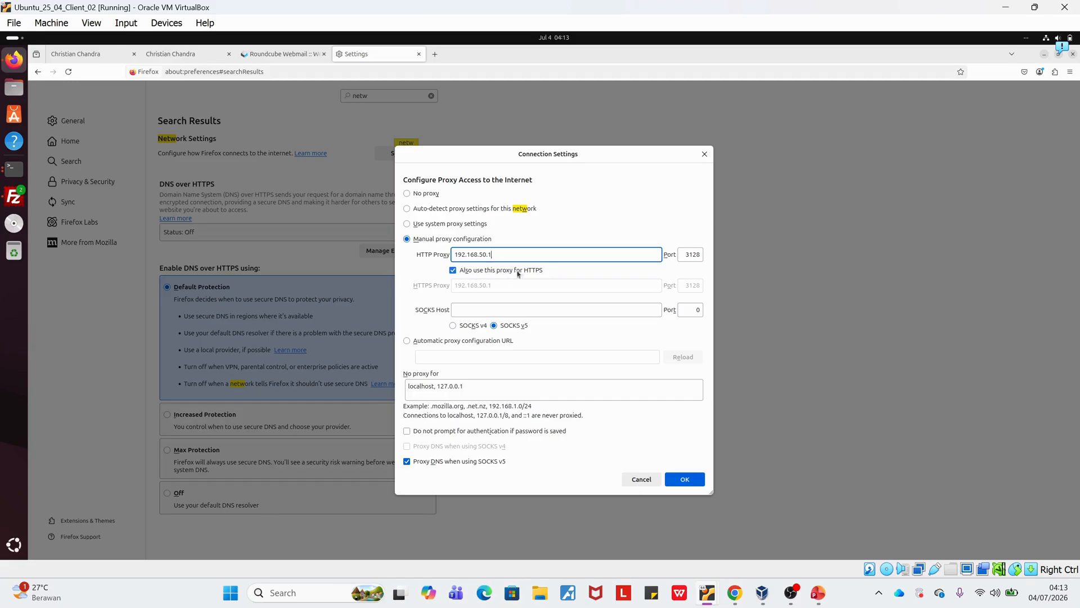
{"action": "left_click", "coordinate": [685, 479]}
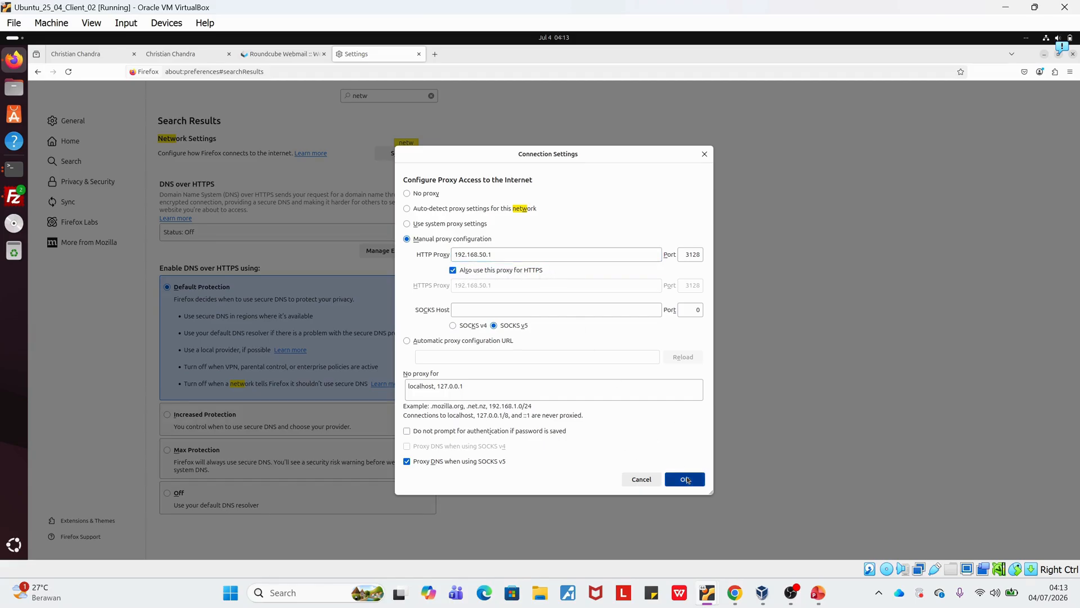
Test the proxy block by loading youtube.com in a new browser tab.
{"action": "left_click", "coordinate": [432, 54]}
{"action": "type", "text": "yo"}
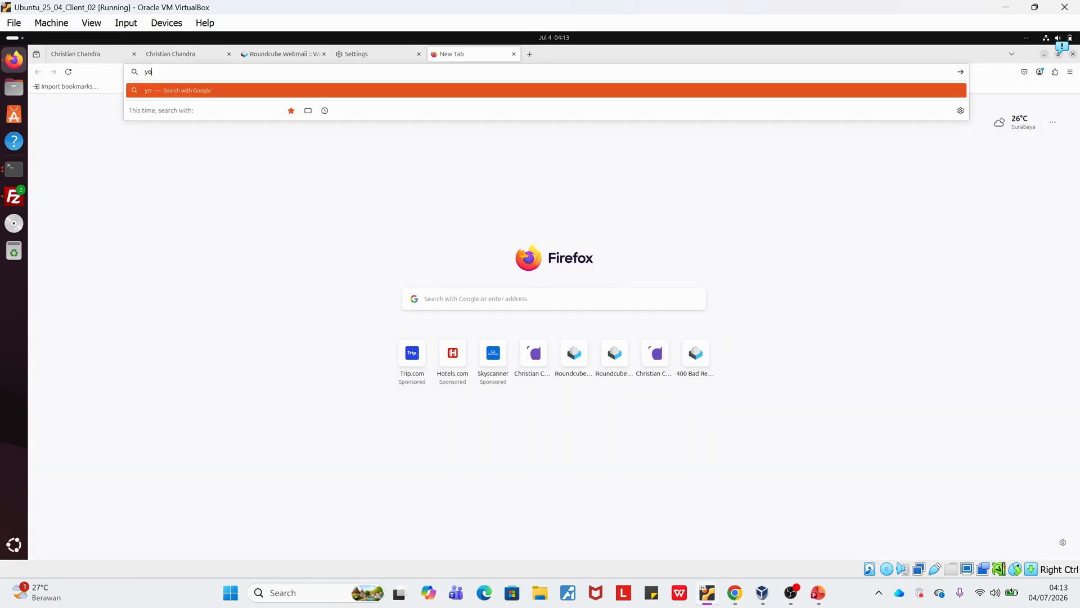
{"action": "type", "text": "utube.com"}
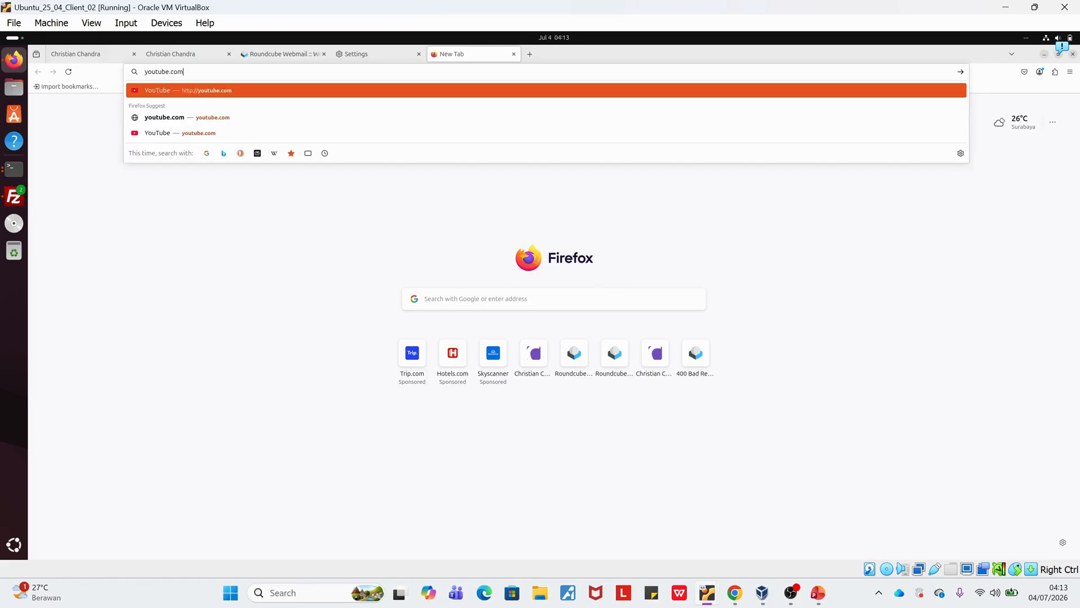
{"action": "key", "text": "Return"}
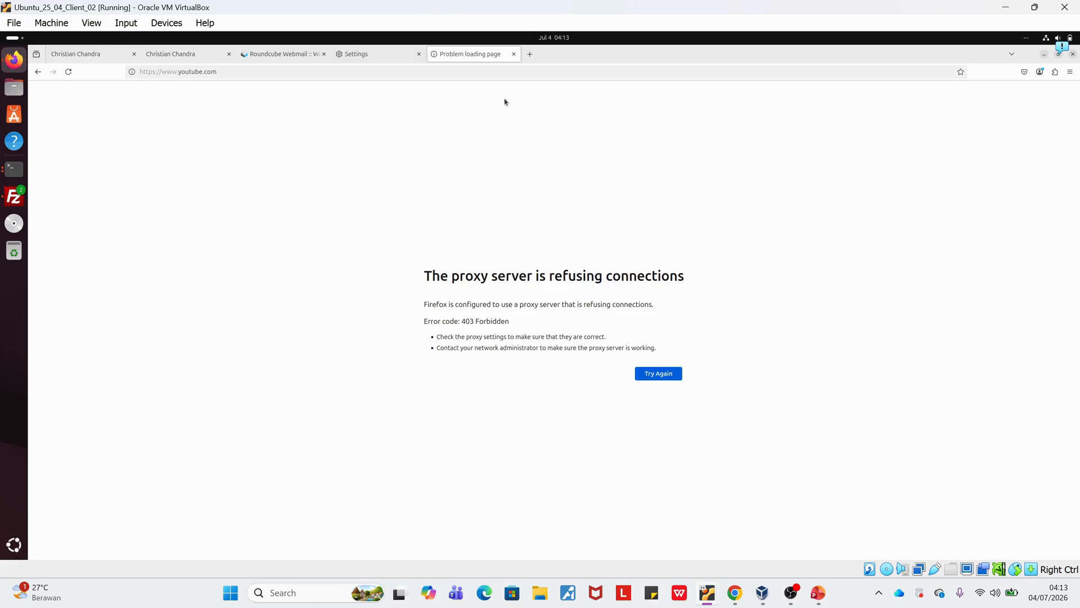
{"action": "left_click", "coordinate": [530, 54]}
{"action": "type", "text": "fa"}
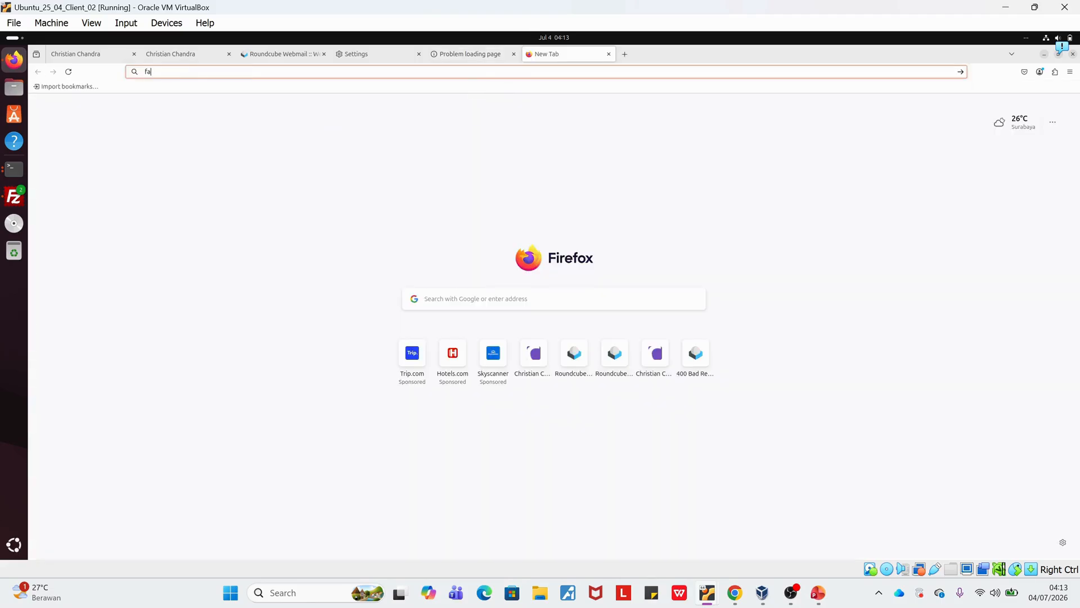
{"action": "type", "text": "cebook"}
{"action": "key", "text": "Return"}
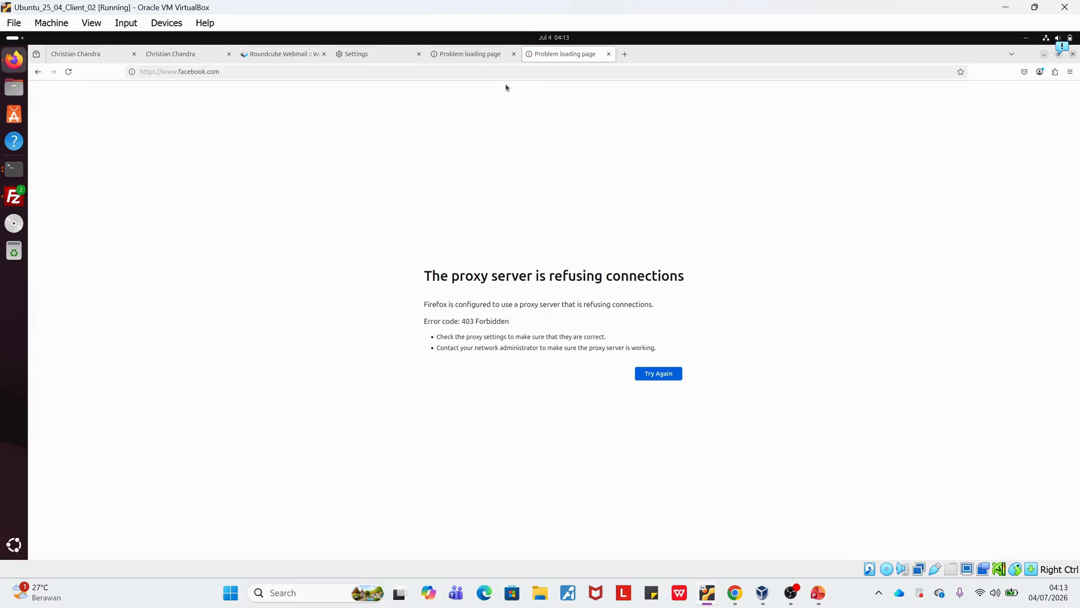
Load instagram.com in a further new tab to test its proxy block.
{"action": "left_click", "coordinate": [625, 54]}
{"action": "type", "text": "instag"}
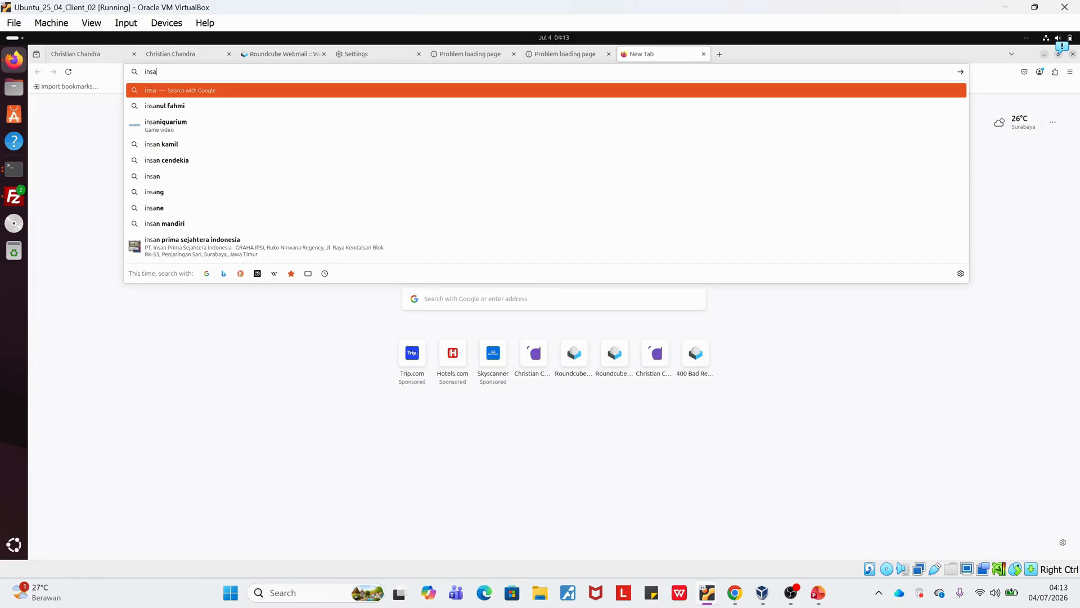
{"action": "type", "text": "ram.com"}
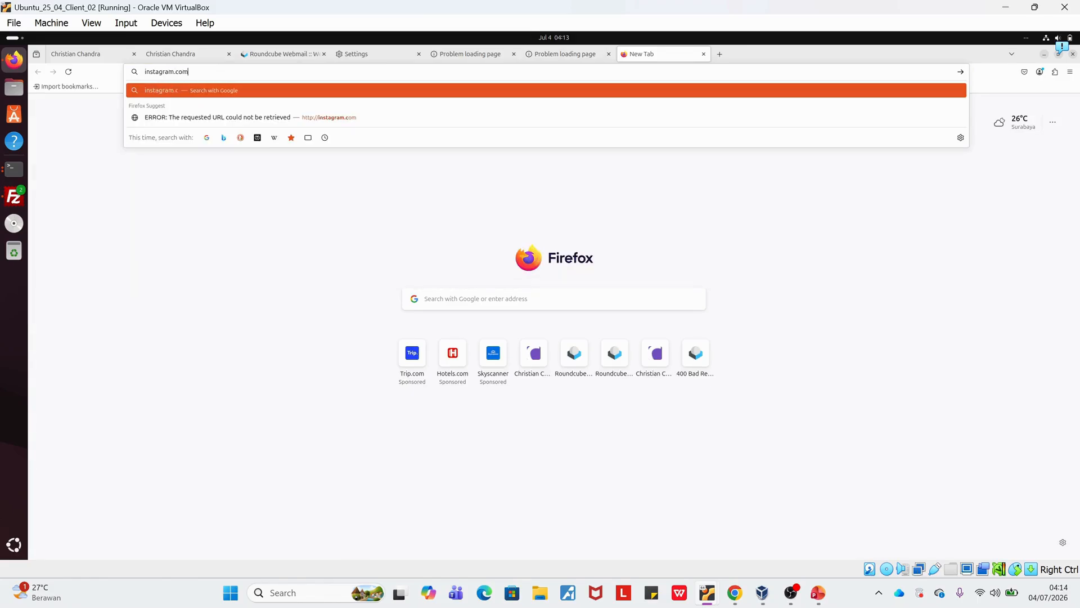
{"action": "key", "text": "Return"}
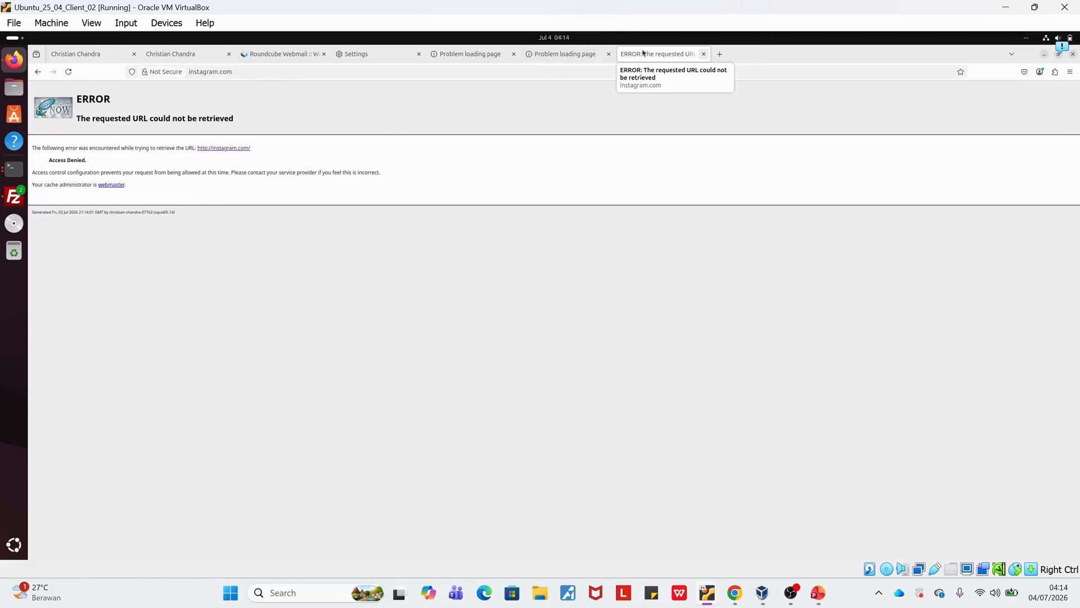
Review the proxy responses in the YouTube, Facebook and Instagram tabs.
{"action": "left_click", "coordinate": [466, 63]}
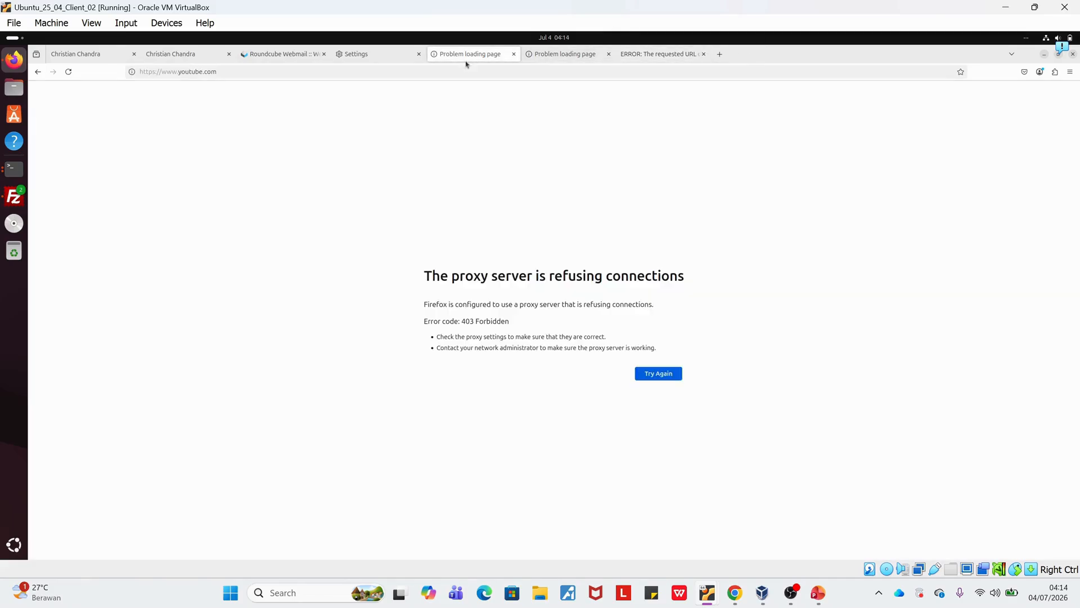
{"action": "left_click", "coordinate": [569, 59]}
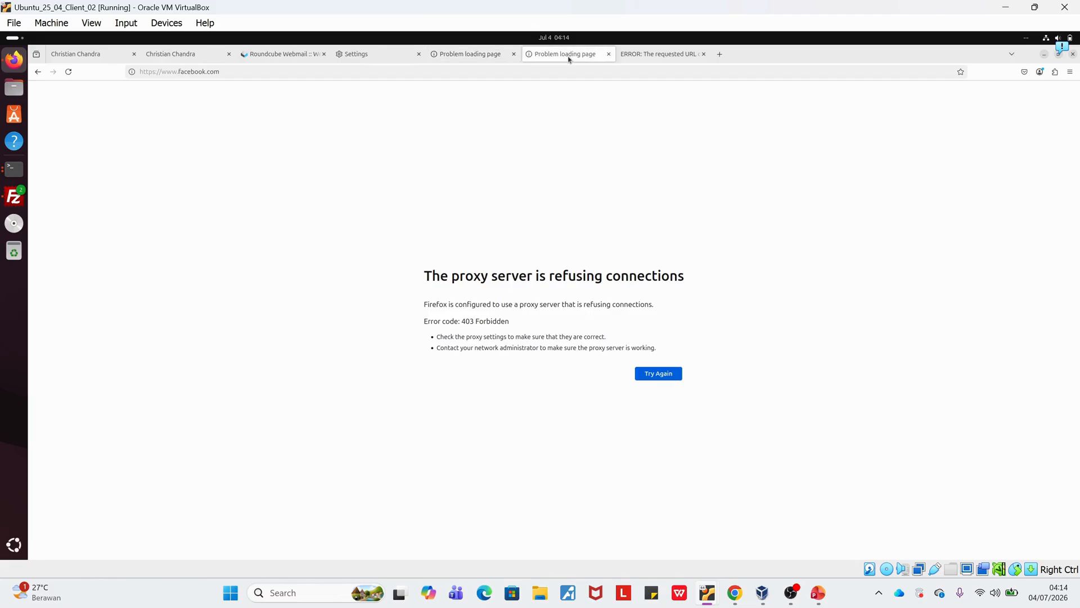
{"action": "left_click", "coordinate": [651, 56]}
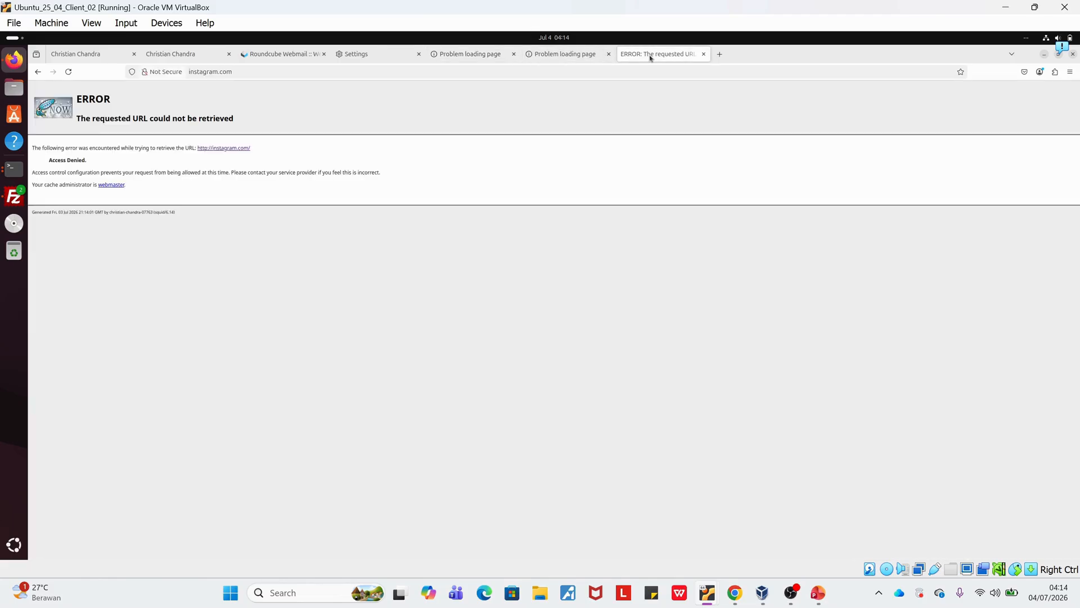
Open google.com in a new tab to test access to a site outside the block list.
{"action": "left_click", "coordinate": [720, 54]}
{"action": "type", "text": "google.com"}
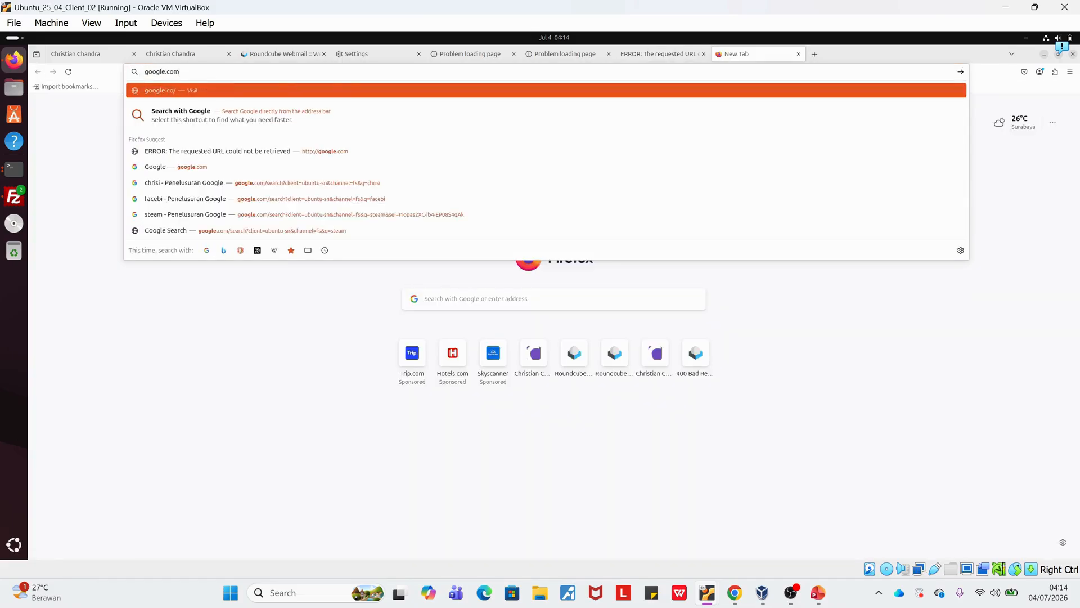
{"action": "key", "text": "Return"}
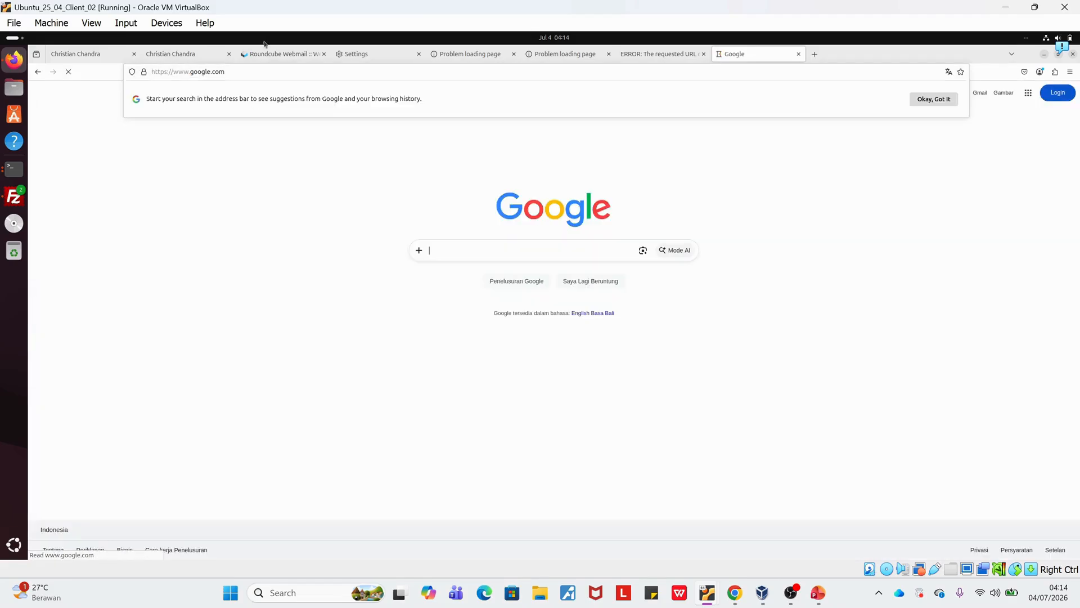
Load the Steam store at store.steampowered.com in the Google tab to test access, and close that tab.
{"action": "left_click", "coordinate": [243, 72]}
{"action": "type", "text": "s"}
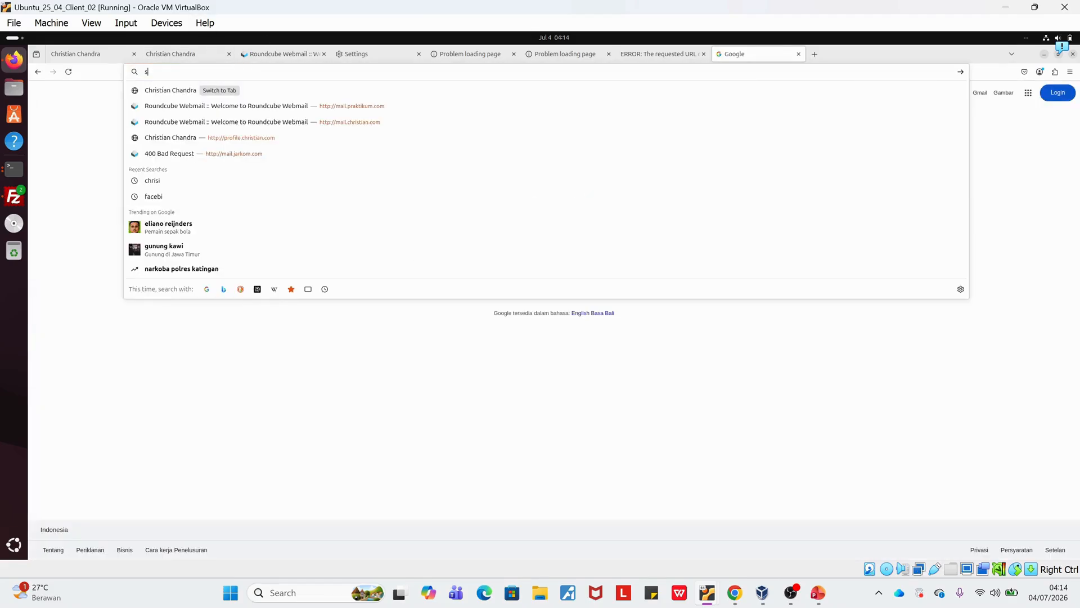
{"action": "type", "text": "taem"}
{"action": "key", "text": "BackSpace"}
{"action": "key", "text": "BackSpace"}
{"action": "key", "text": "BackSpace"}
{"action": "type", "text": "eam"}
{"action": "key", "text": "Down"}
{"action": "key", "text": "Down"}
{"action": "key", "text": "Down"}
{"action": "key", "text": "Down"}
{"action": "key", "text": "Down"}
{"action": "key", "text": "Down"}
{"action": "key", "text": "Down"}
{"action": "key", "text": "Down"}
{"action": "key", "text": "Up"}
{"action": "key", "text": "Return"}
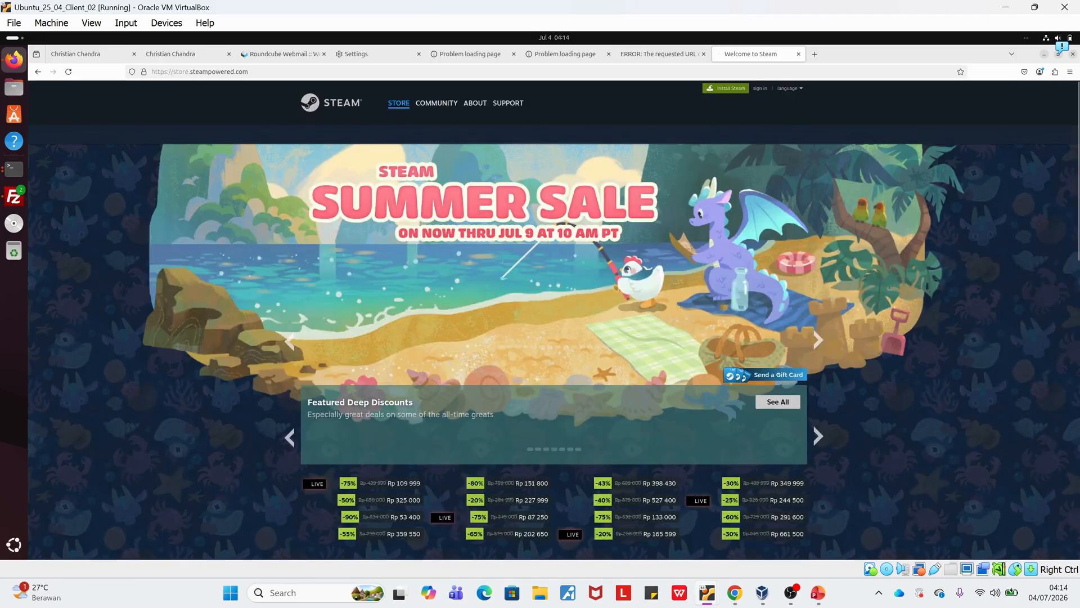
{"action": "left_click", "coordinate": [799, 54]}
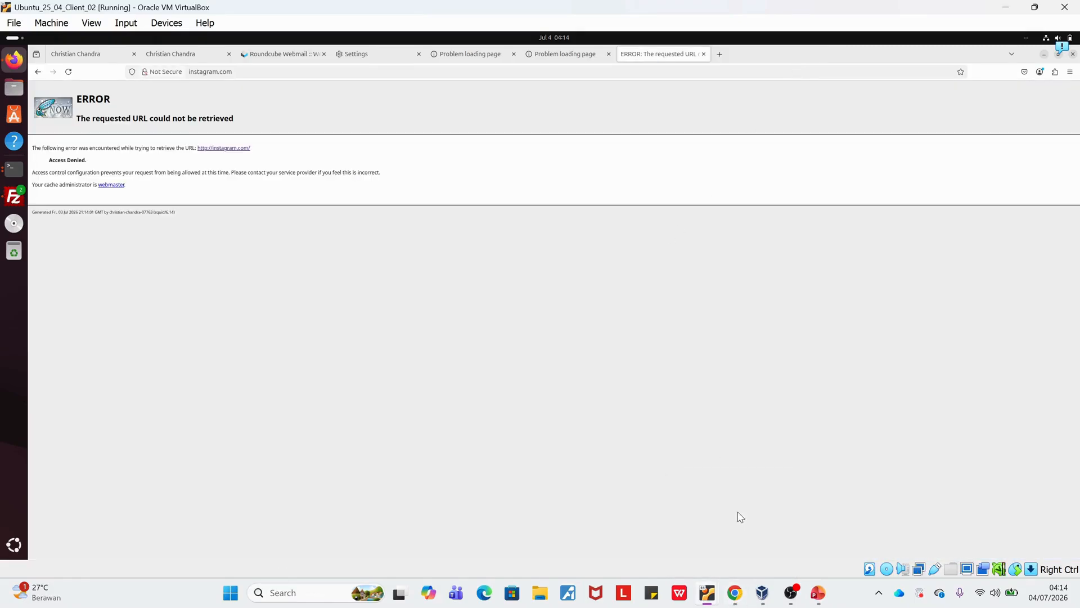
Switch to Chrome and review the remaining service and testing requirements in soal praktikum jarkom.pdf.
{"action": "left_click", "coordinate": [735, 593]}
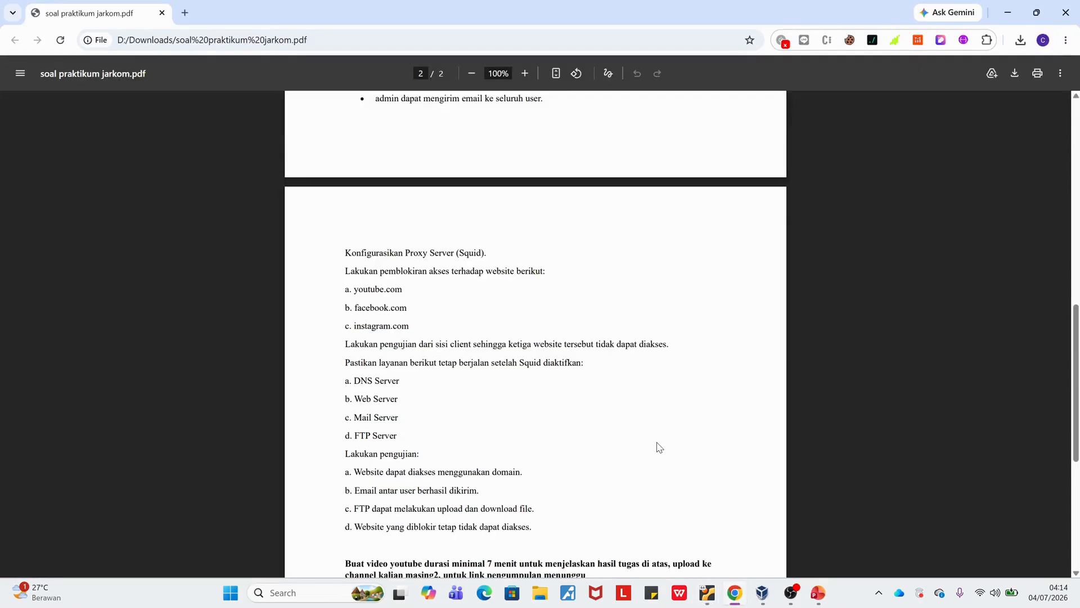
{"action": "scroll", "coordinate": [656, 446], "scroll_direction": "down", "scroll_amount": 1}
{"action": "scroll", "coordinate": [658, 446], "scroll_direction": "down", "scroll_amount": 2}
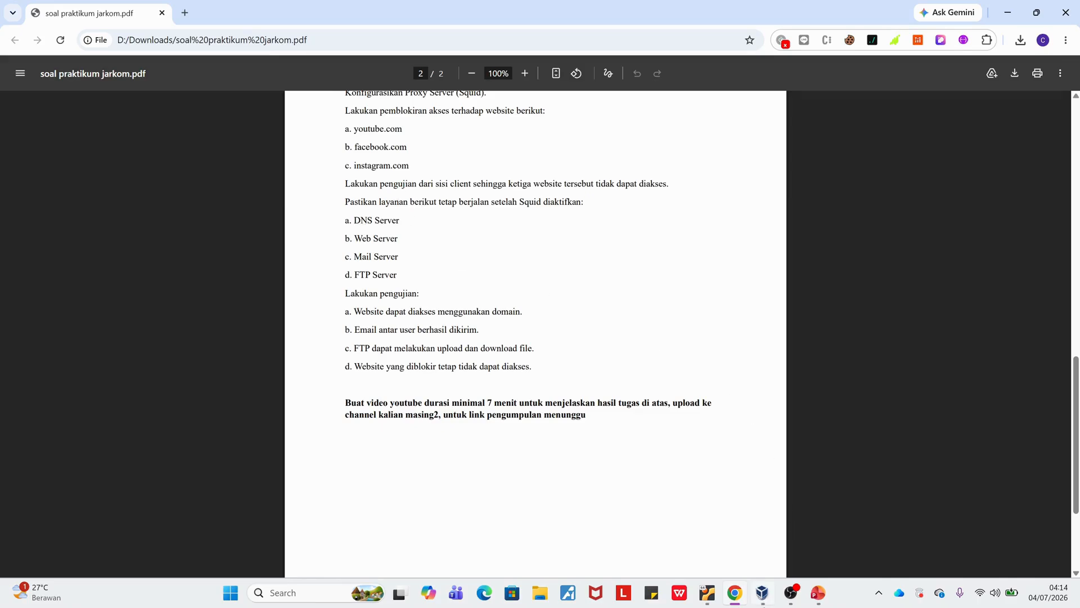
{"action": "mouse_move", "coordinate": [763, 604]}
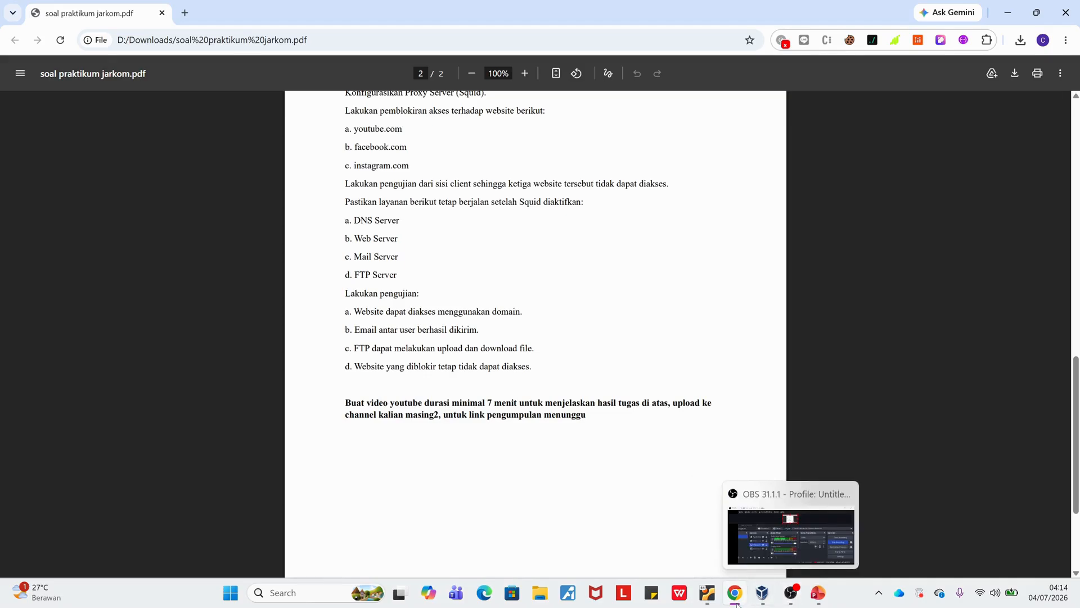
{"action": "left_click", "coordinate": [773, 535]}
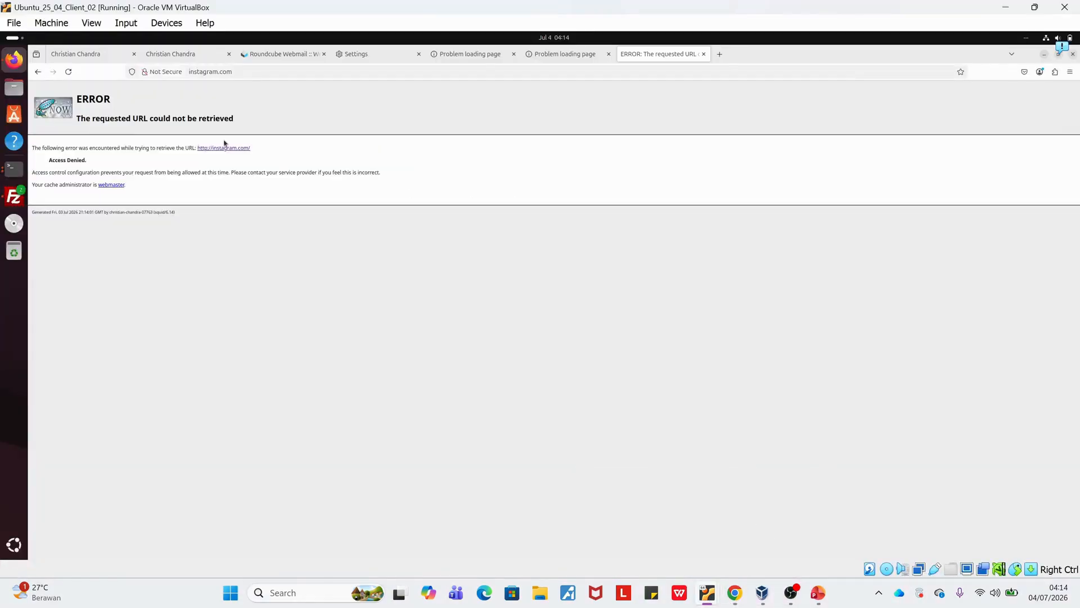
{"action": "left_click", "coordinate": [94, 55]}
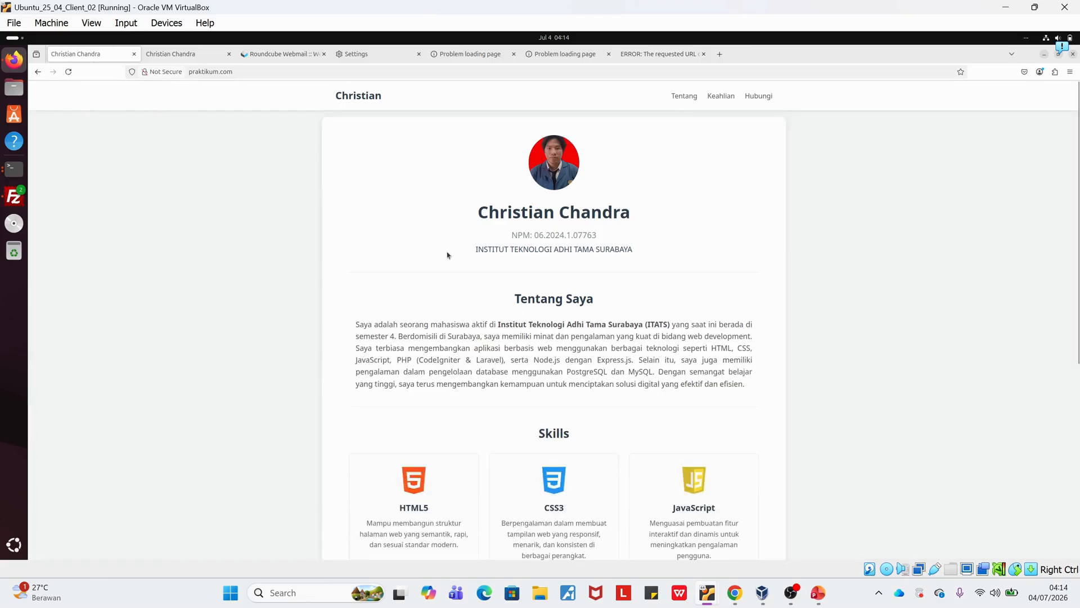
{"action": "left_click", "coordinate": [183, 54]}
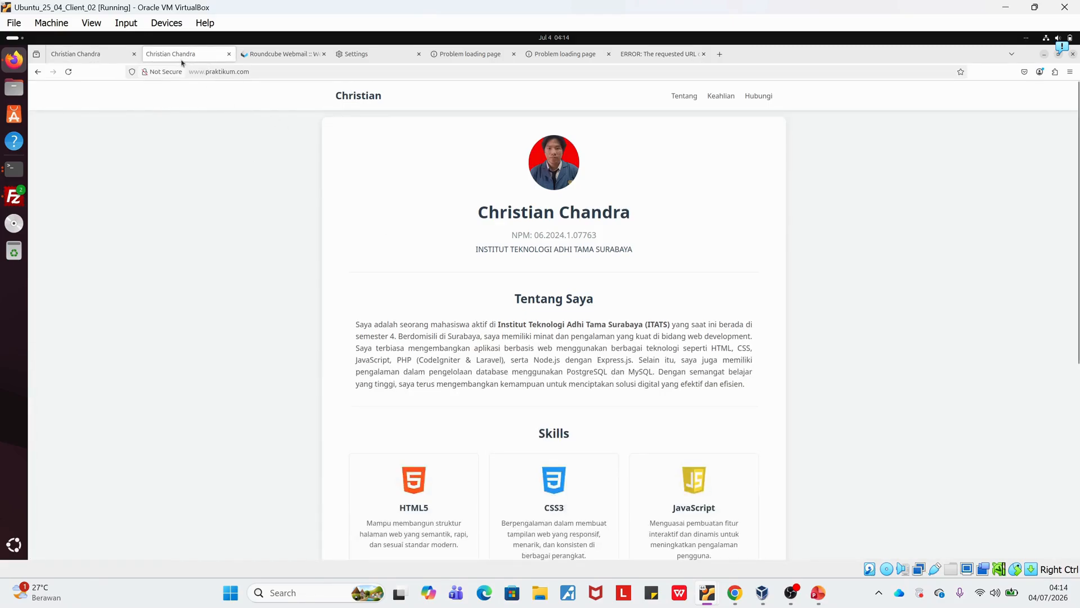
{"action": "left_click", "coordinate": [267, 54]}
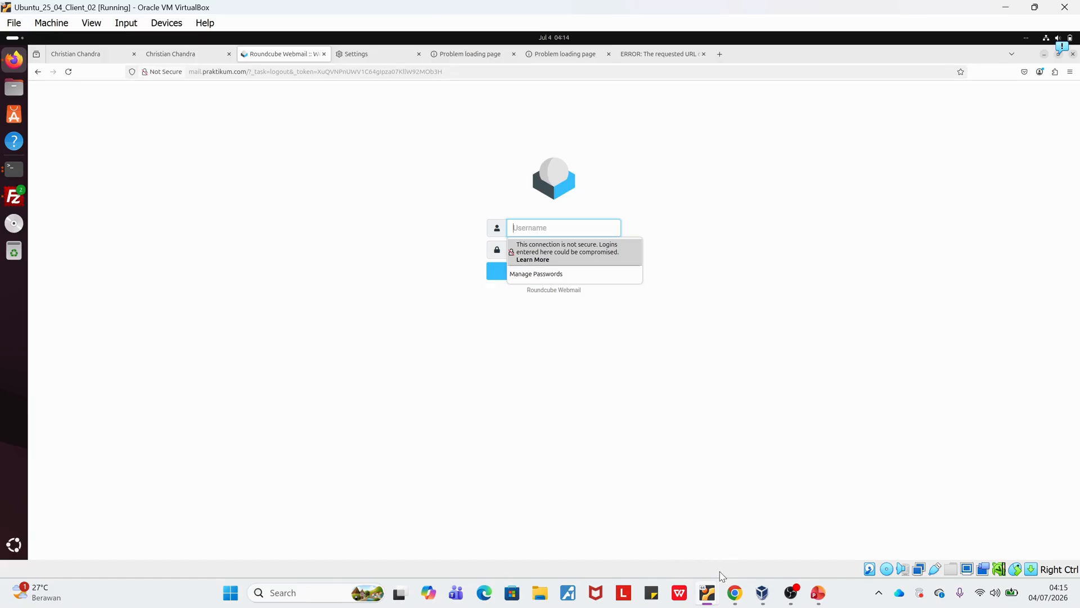
{"action": "left_click", "coordinate": [3, 206]}
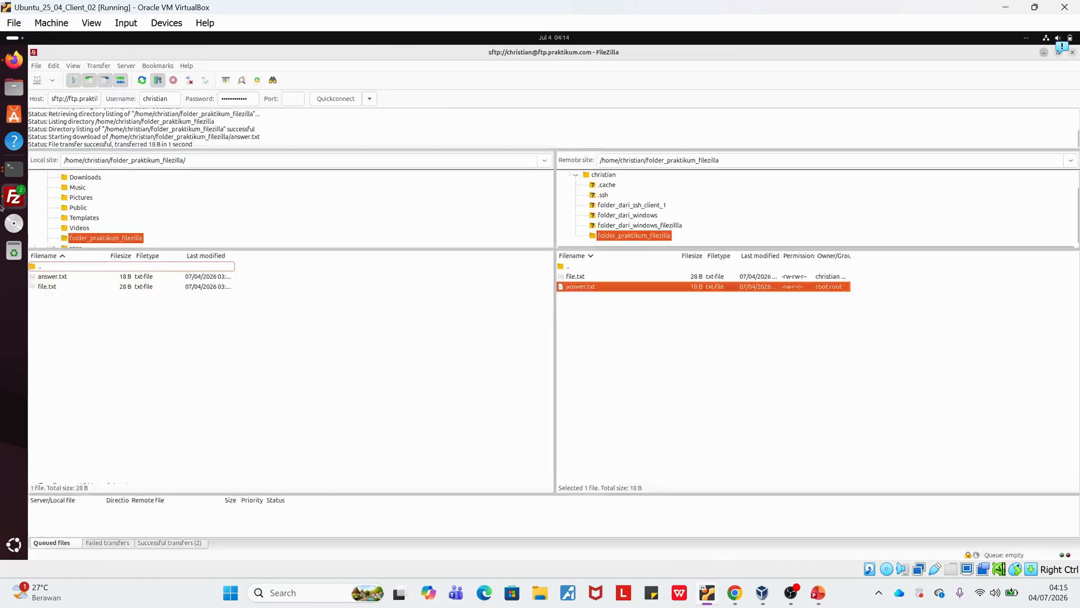
Reconnect to the SFTP server at ftp.praktikum.com through port 22, establishing the connection in a new tab.
{"action": "left_click", "coordinate": [346, 104]}
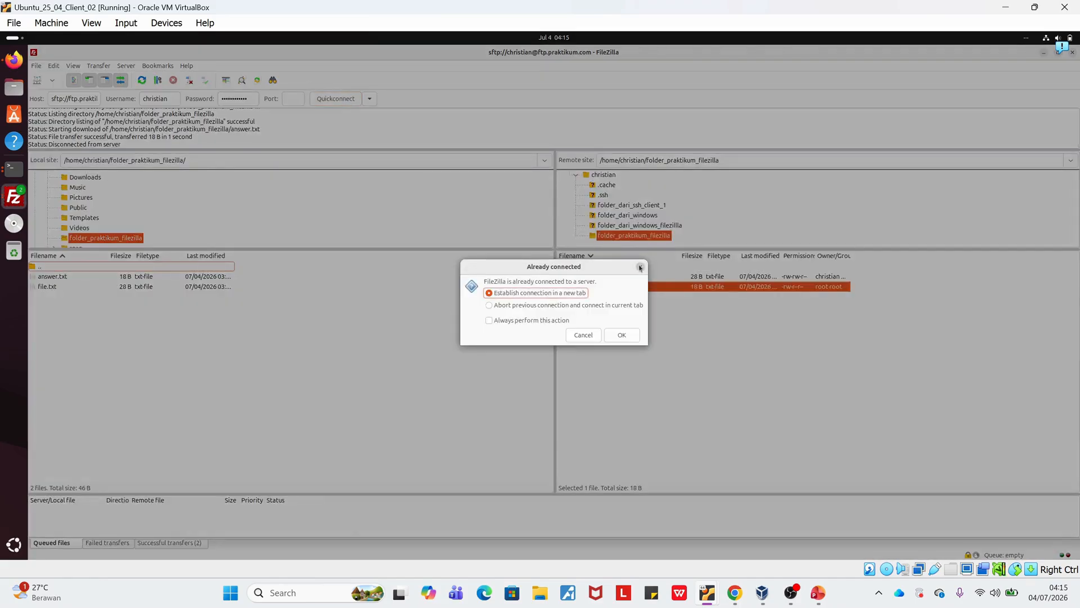
{"action": "left_click", "coordinate": [640, 268]}
{"action": "left_click", "coordinate": [300, 101]}
{"action": "type", "text": "2"}
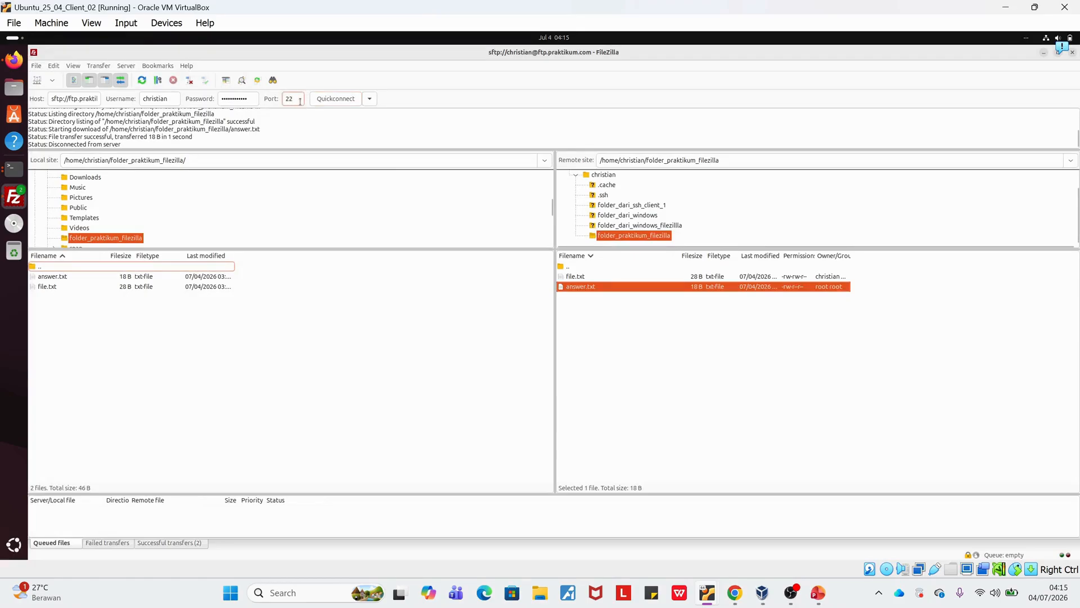
{"action": "type", "text": "2"}
{"action": "left_click", "coordinate": [337, 100]}
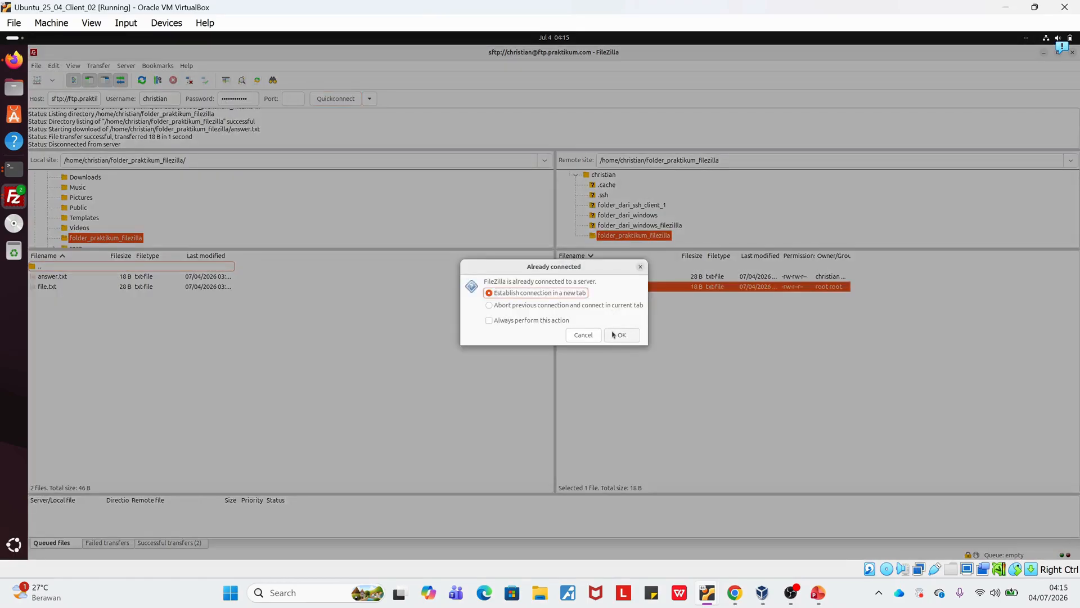
{"action": "left_click", "coordinate": [633, 336]}
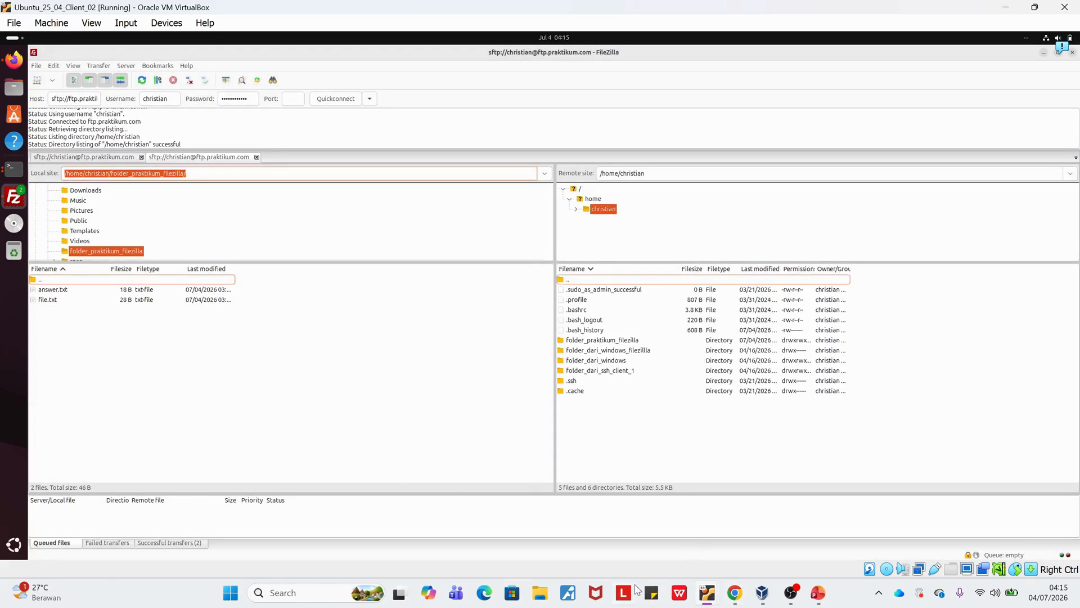
Switch to Chrome and review the services that must keep running and the four testing requirements, a to d, in soal praktikum jarkom.pdf.
{"action": "left_click", "coordinate": [735, 593]}
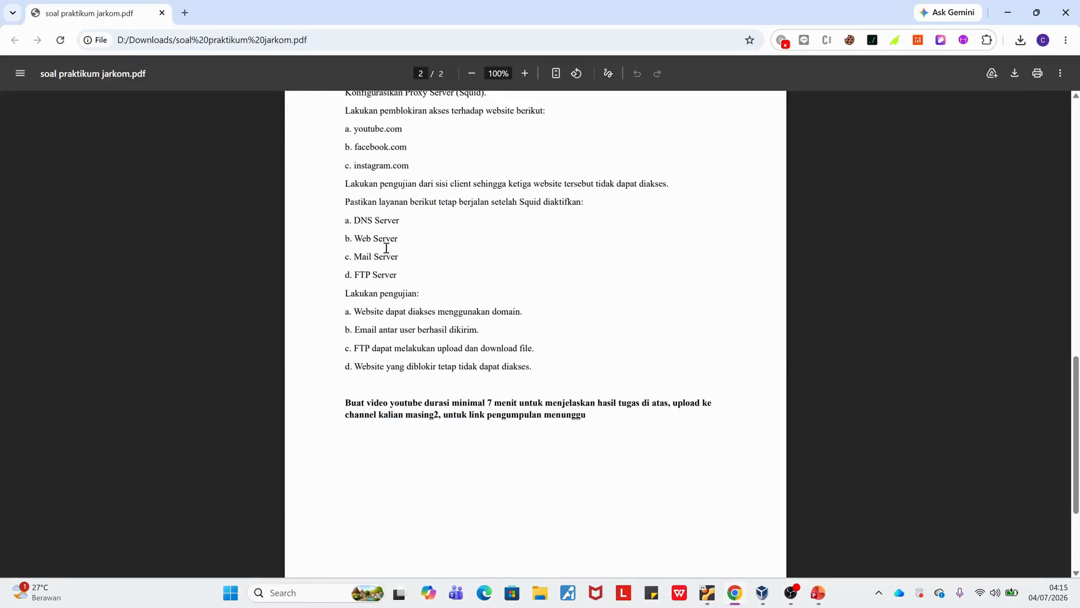
{"action": "left_click_drag", "start_coordinate": [355, 220], "coordinate": [399, 272]}
{"action": "left_click_drag", "start_coordinate": [356, 317], "coordinate": [528, 318]}
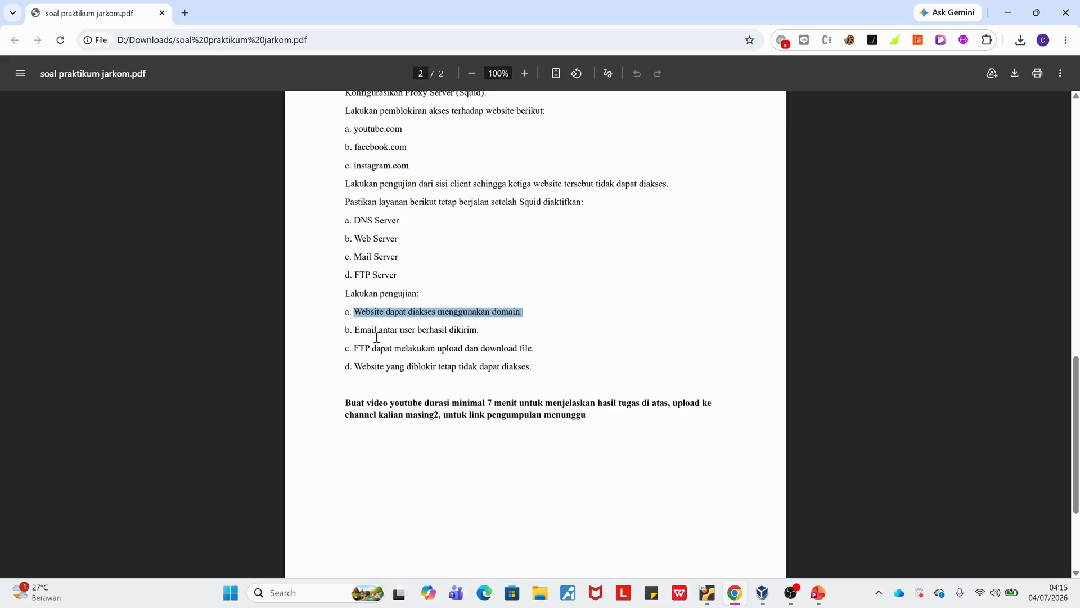
{"action": "left_click_drag", "start_coordinate": [349, 330], "coordinate": [516, 337]}
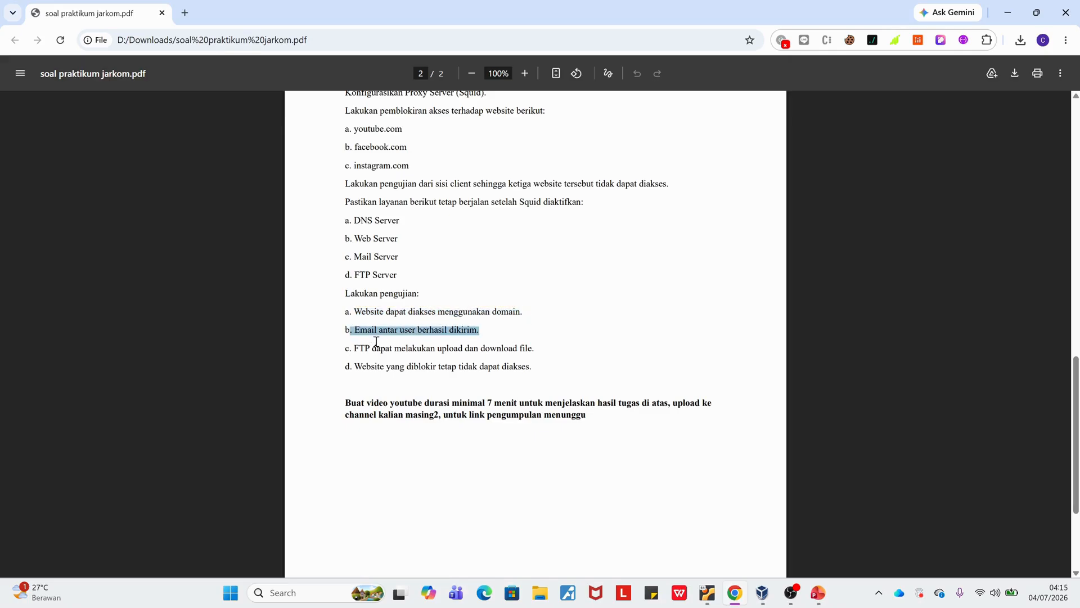
{"action": "left_click_drag", "start_coordinate": [355, 349], "coordinate": [534, 345]}
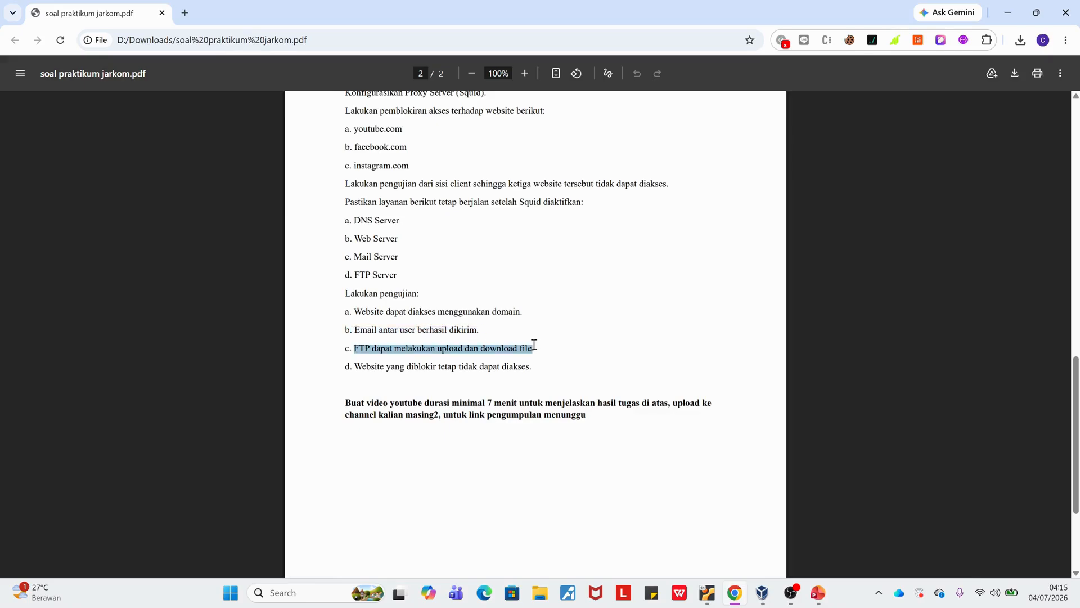
{"action": "left_click_drag", "start_coordinate": [355, 369], "coordinate": [533, 369]}
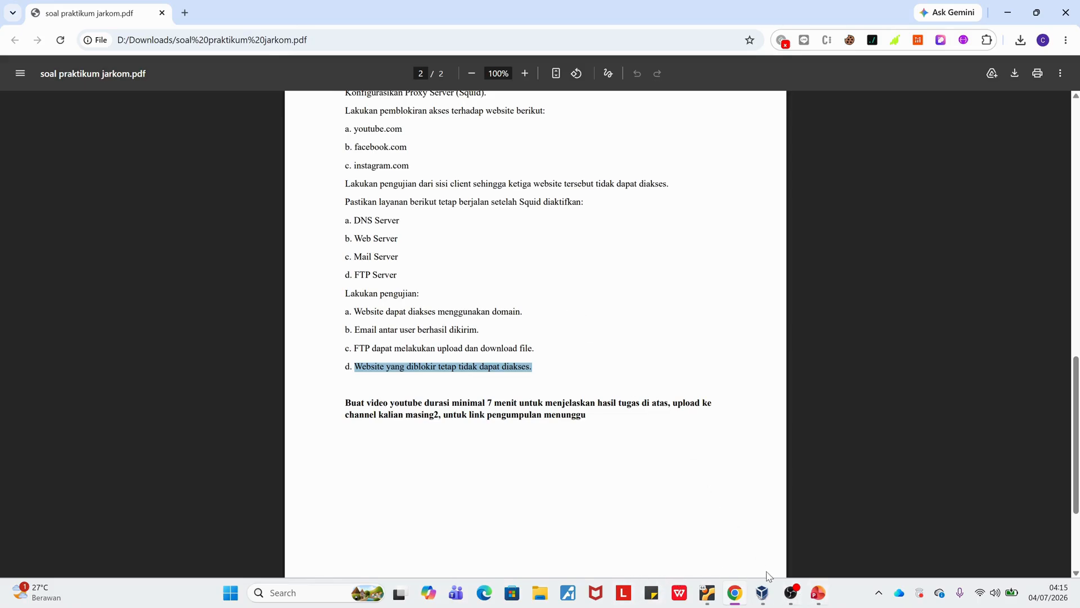
Switch to the running PowerPoint slide show to display the personal introduction slide.
{"action": "mouse_move", "coordinate": [833, 594]}
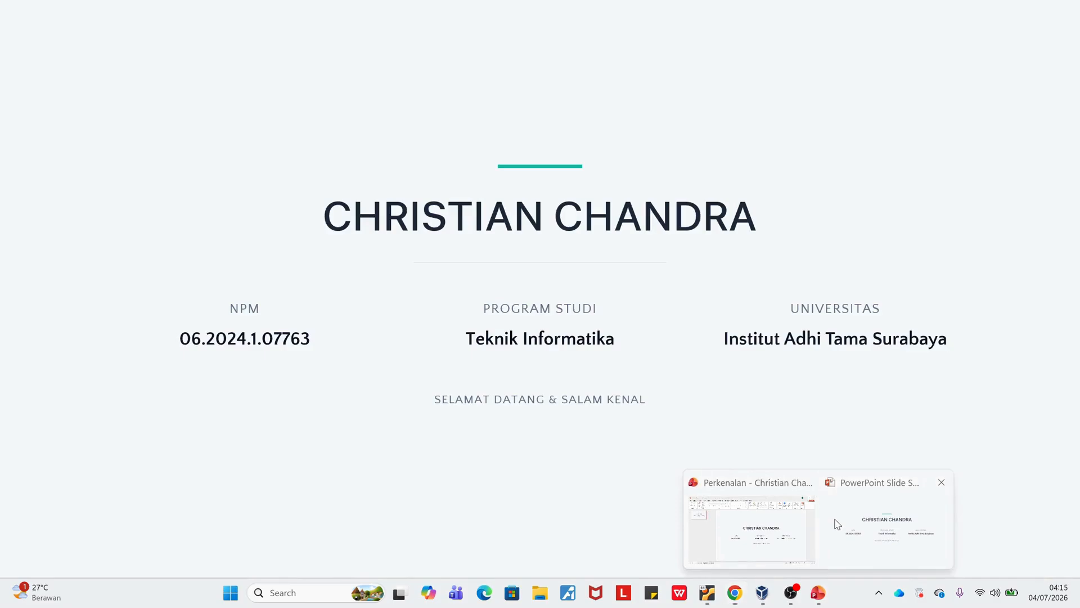
{"action": "left_click", "coordinate": [833, 520]}
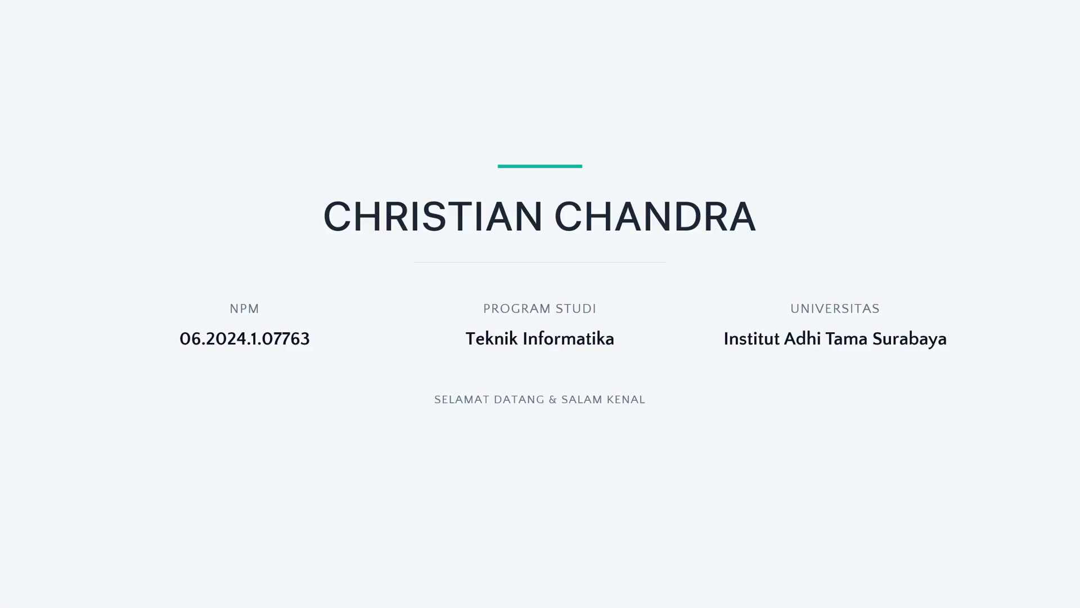